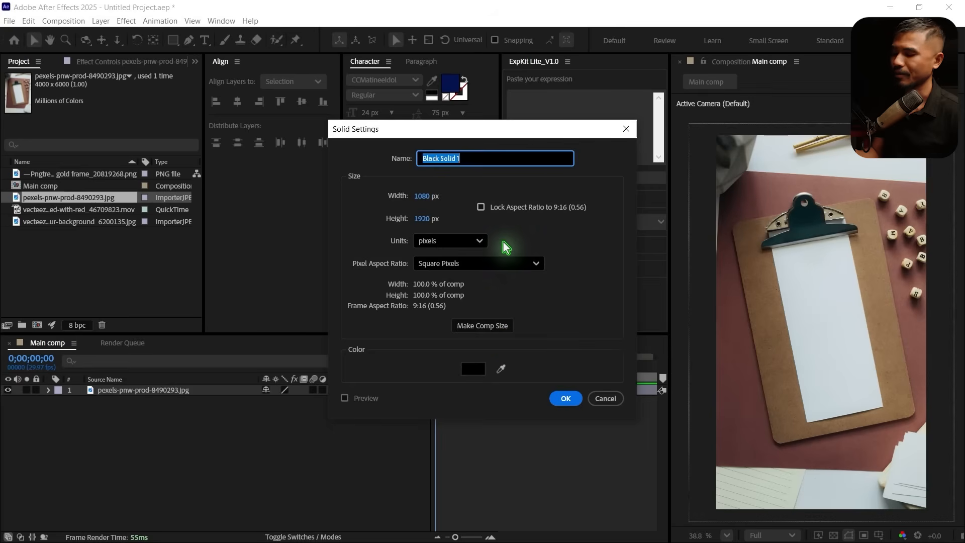
Create a black 1080 x 1920 px solid named Shadow and stretch it well beyond the composition frame in width and height
{"action": "type", "text": "Shadow"}
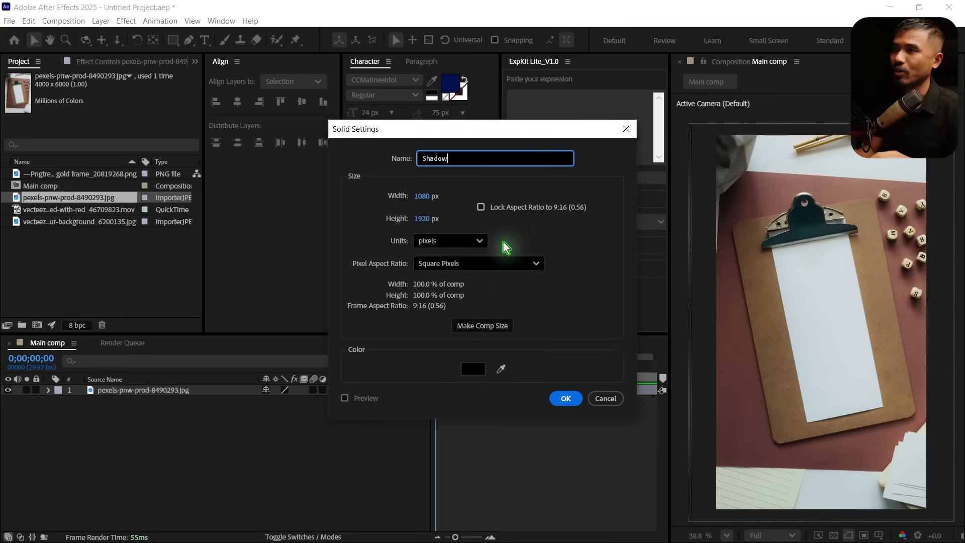
{"action": "left_click", "coordinate": [566, 398]}
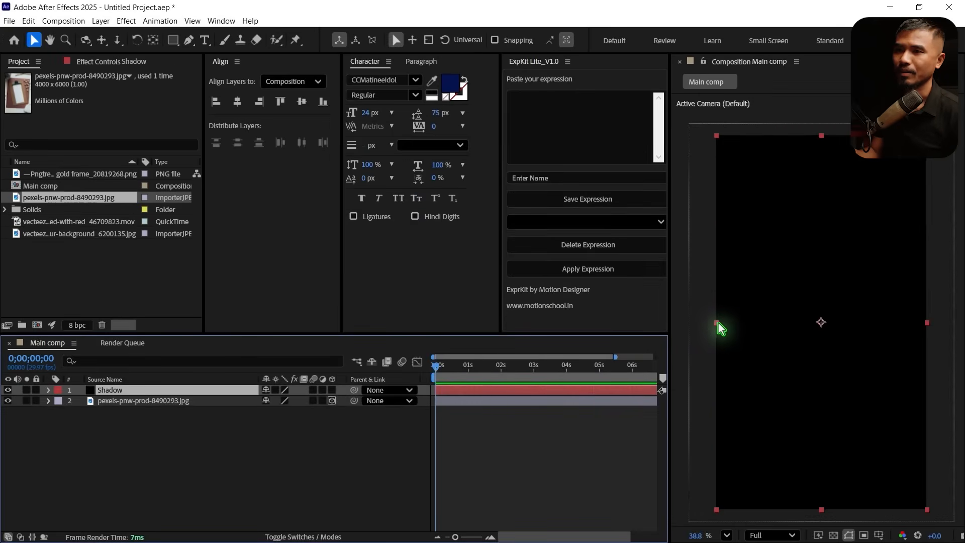
{"action": "left_click", "coordinate": [716, 323]}
{"action": "scroll", "coordinate": [786, 317], "scroll_direction": "down", "scroll_amount": 2}
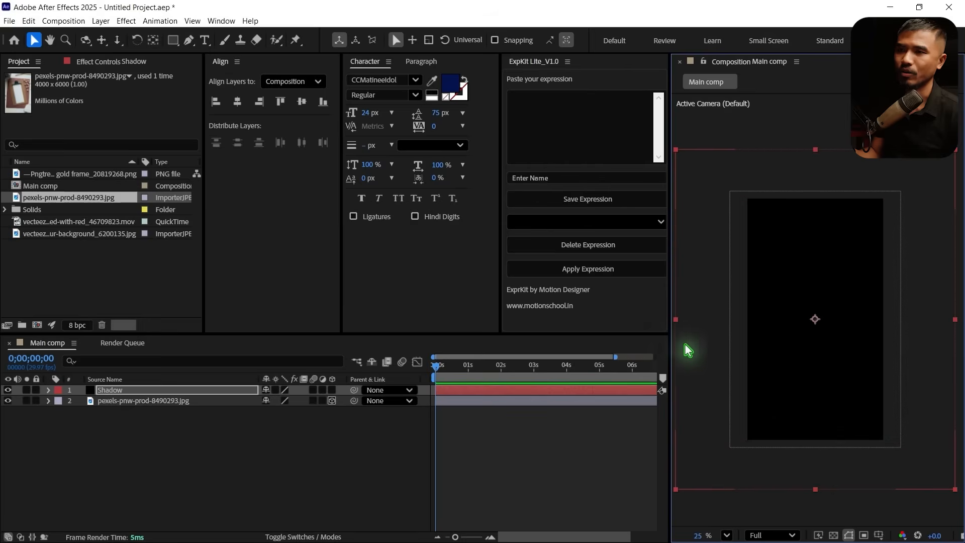
{"action": "left_click_drag", "start_coordinate": [677, 318], "coordinate": [642, 321]}
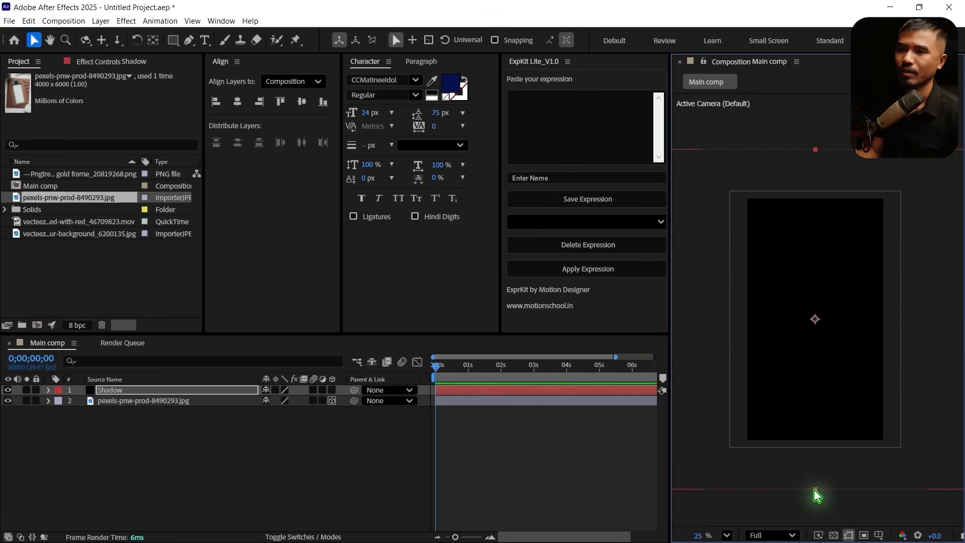
{"action": "left_click_drag", "start_coordinate": [816, 490], "coordinate": [814, 512]}
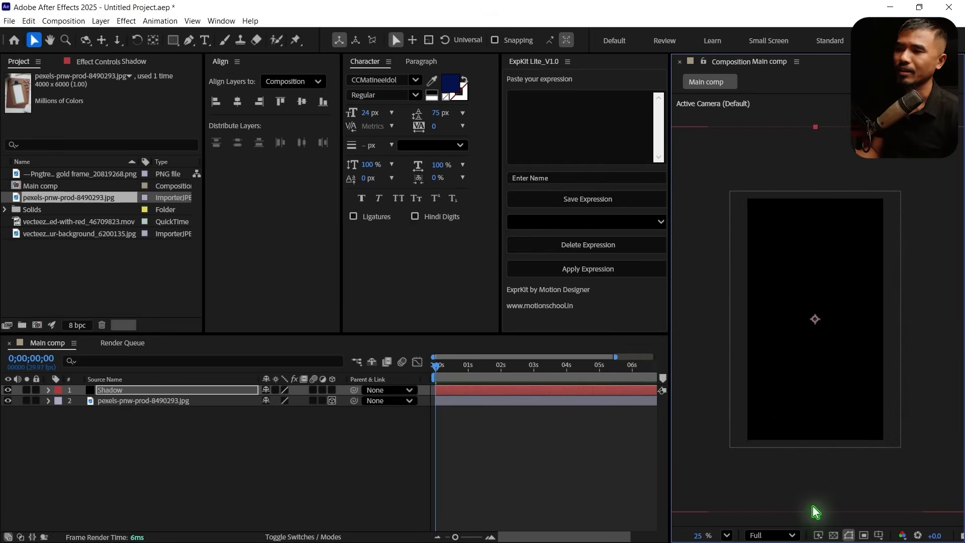
Hide the Shadow layer and add a long, thin rectangular mask across the clipboard's clip, rising toward the right and overshooting the frame
{"action": "left_click", "coordinate": [7, 390]}
{"action": "left_click", "coordinate": [173, 41]}
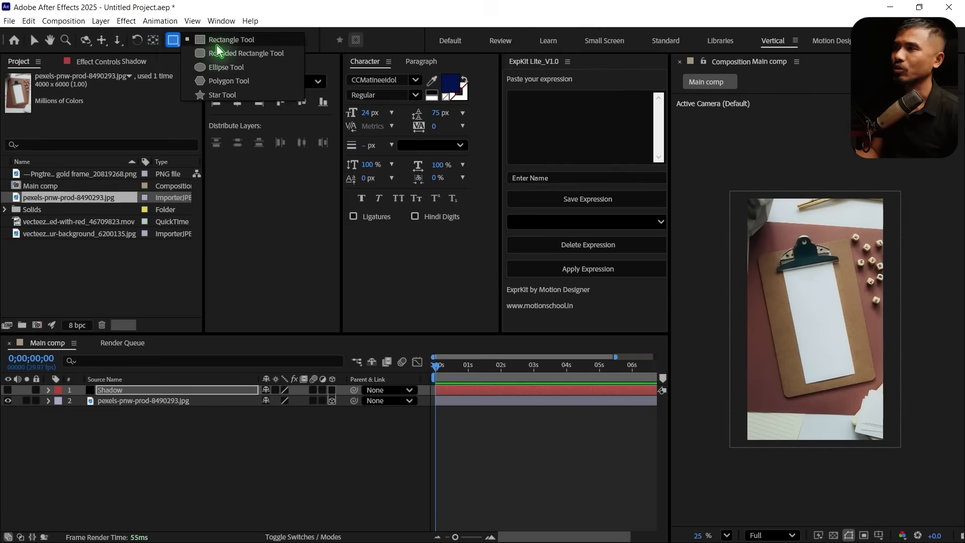
{"action": "left_click", "coordinate": [215, 42]}
{"action": "left_click", "coordinate": [143, 391]}
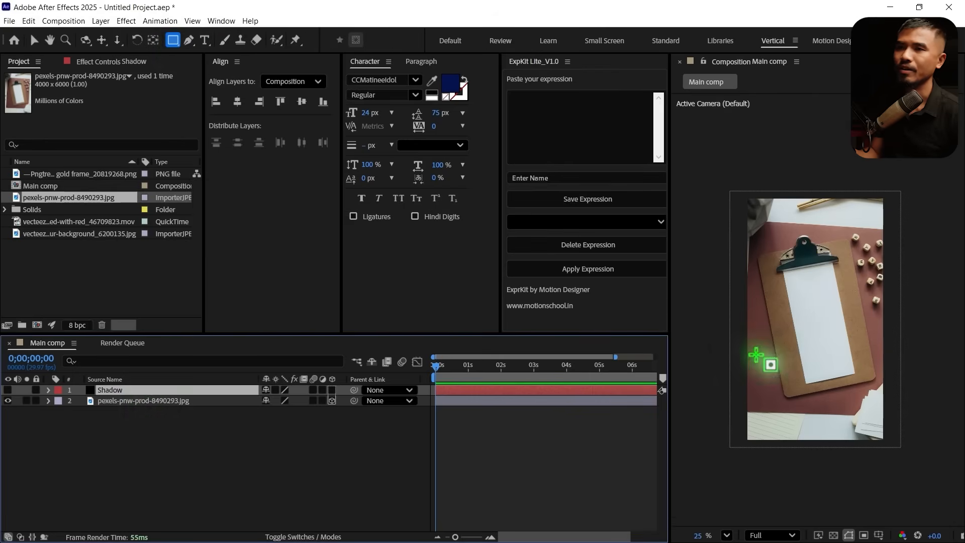
{"action": "left_click_drag", "start_coordinate": [691, 273], "coordinate": [955, 228]}
{"action": "key", "text": "v"}
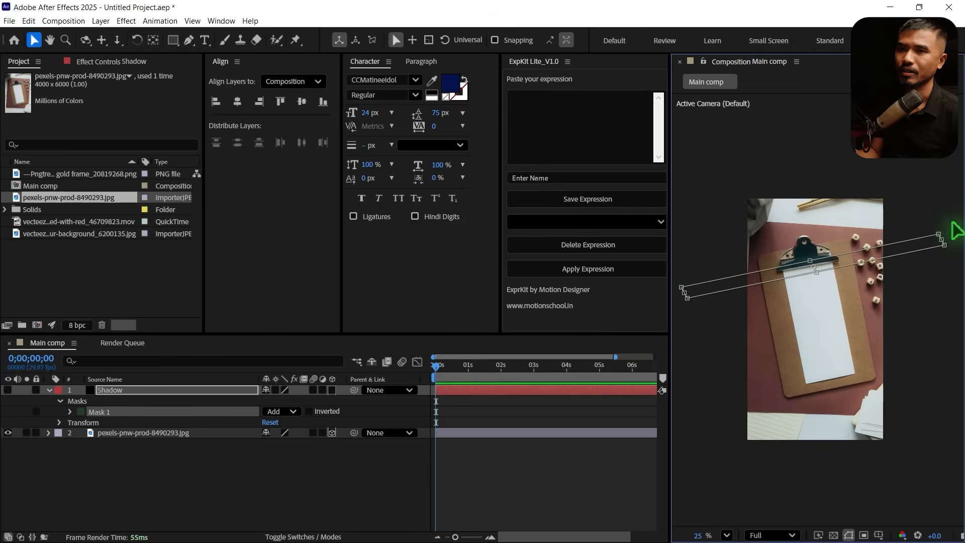
Duplicate Mask 1, move the copy to the lower part of the clipboard paper and rotate it to slope down toward the right
{"action": "left_click", "coordinate": [158, 477]}
{"action": "left_click", "coordinate": [115, 414]}
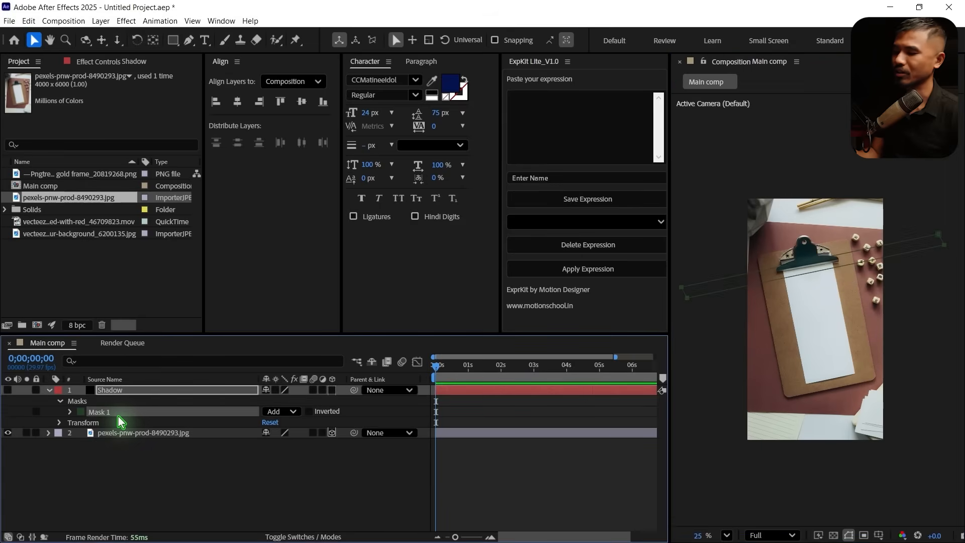
{"action": "key", "text": "ctrl+d"}
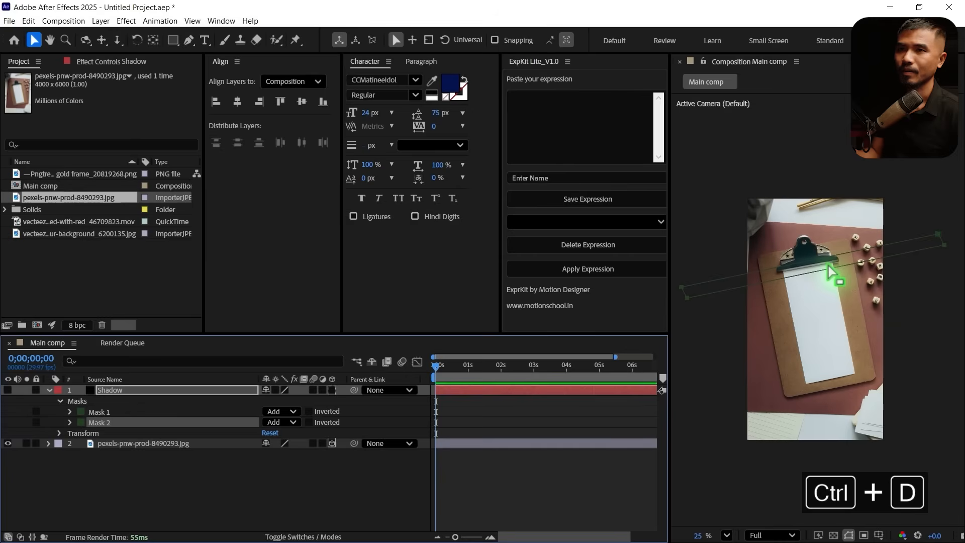
{"action": "double_click", "coordinate": [830, 268]}
{"action": "left_click_drag", "start_coordinate": [849, 262], "coordinate": [843, 332]}
{"action": "left_click_drag", "start_coordinate": [956, 292], "coordinate": [961, 329]}
Duplicate Mask 2, place the copy between the two existing strips and rotate it to a nearly horizontal angle
{"action": "left_click", "coordinate": [151, 491]}
{"action": "left_click", "coordinate": [101, 422]}
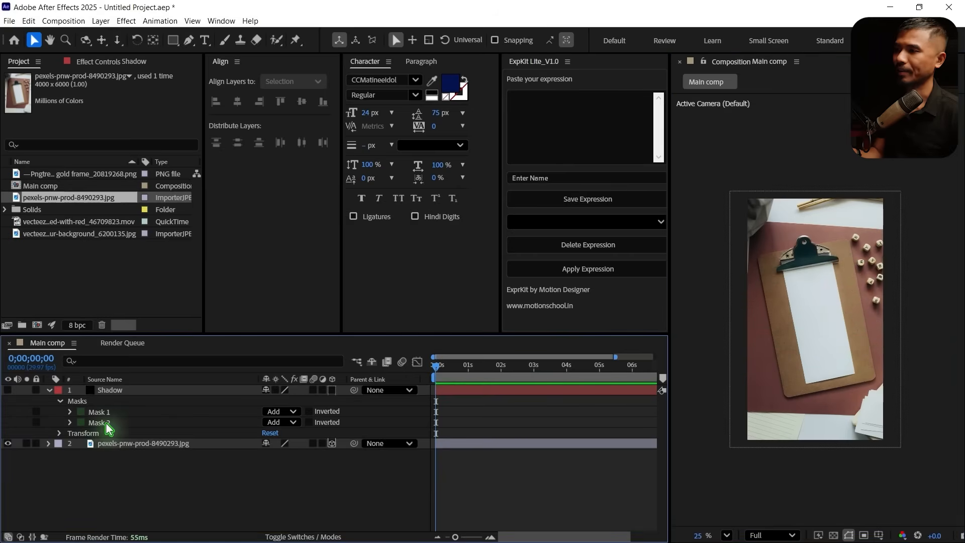
{"action": "key", "text": "ctrl+d"}
{"action": "double_click", "coordinate": [845, 337]}
{"action": "left_click_drag", "start_coordinate": [846, 337], "coordinate": [865, 311]}
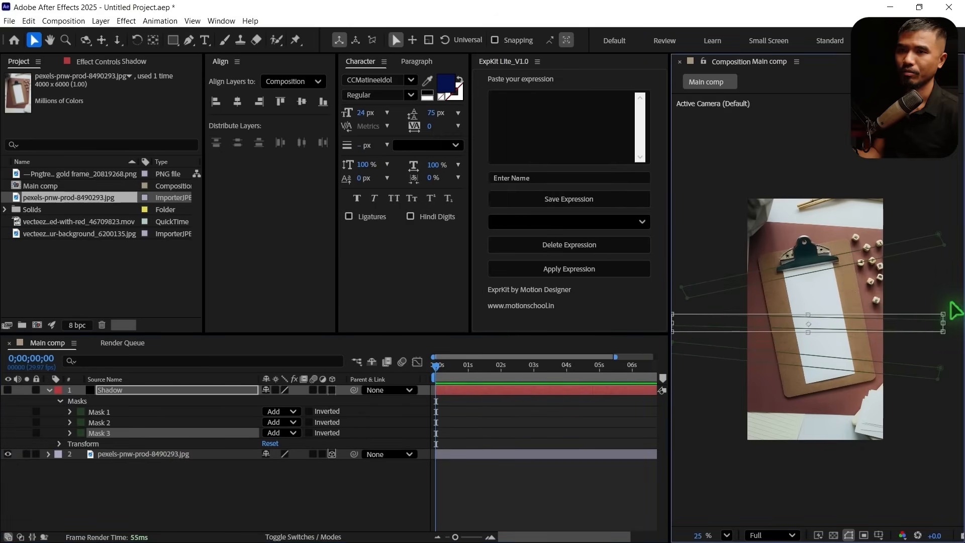
{"action": "left_click_drag", "start_coordinate": [952, 311], "coordinate": [950, 302]}
{"action": "left_click_drag", "start_coordinate": [900, 321], "coordinate": [898, 310]}
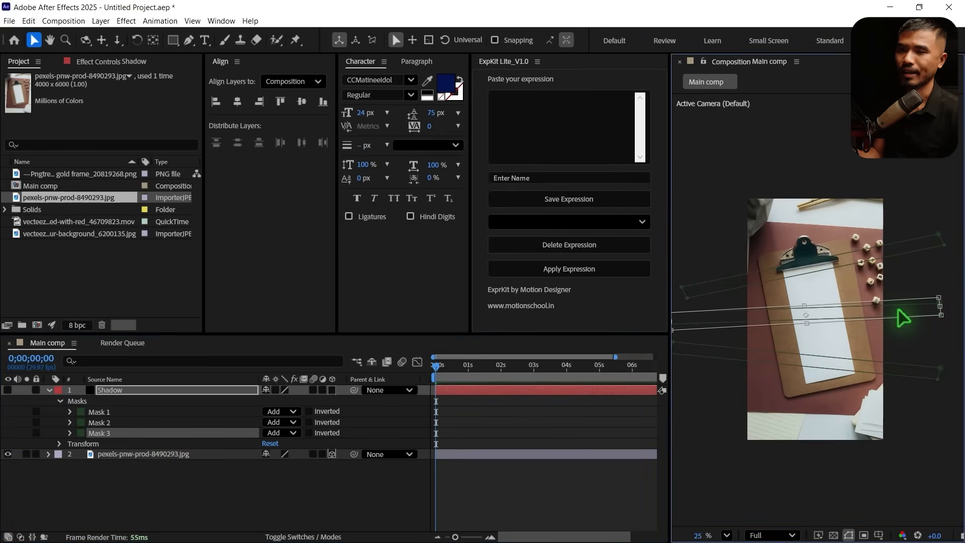
Duplicate Mask 3 and set the copy's mask color to bright pink
{"action": "left_click", "coordinate": [119, 463]}
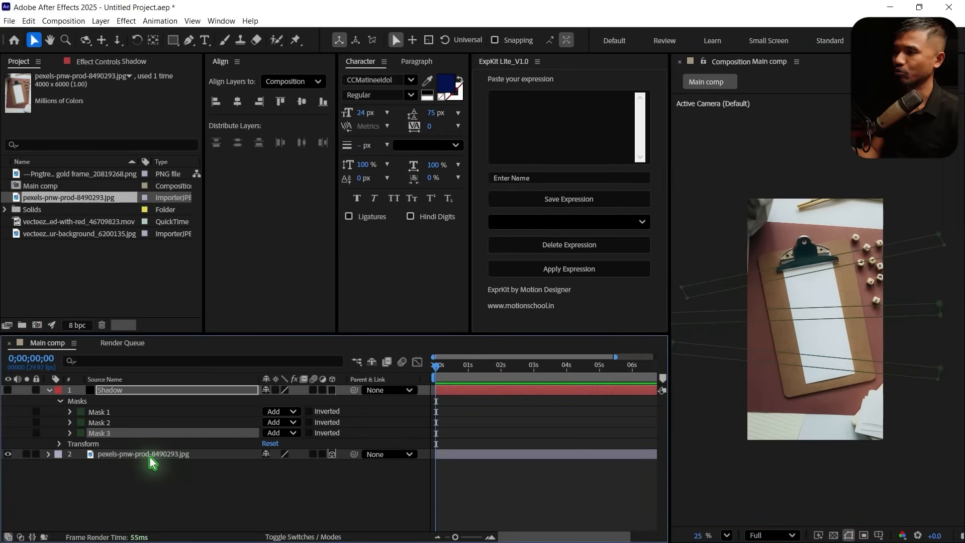
{"action": "key", "text": "ctrl+d"}
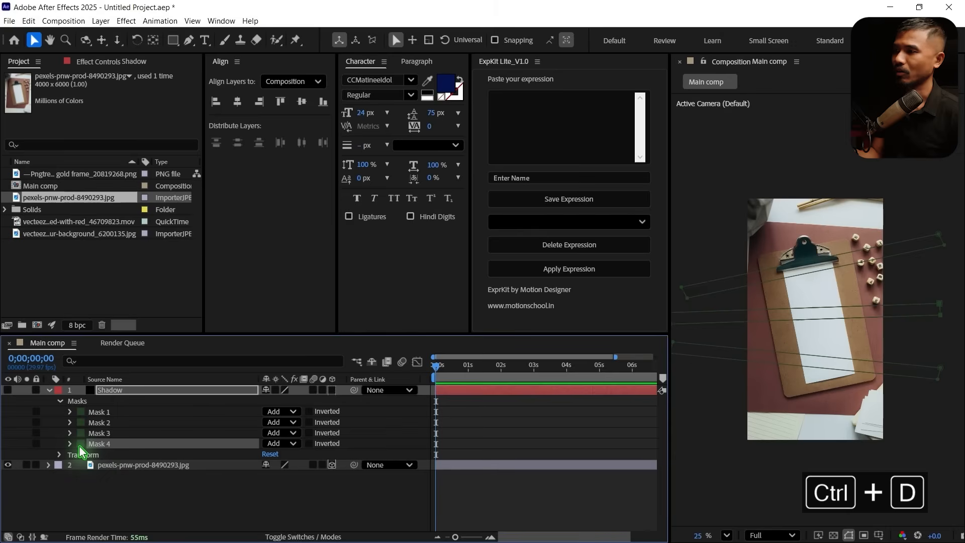
{"action": "left_click", "coordinate": [81, 444]}
{"action": "left_click", "coordinate": [515, 211]}
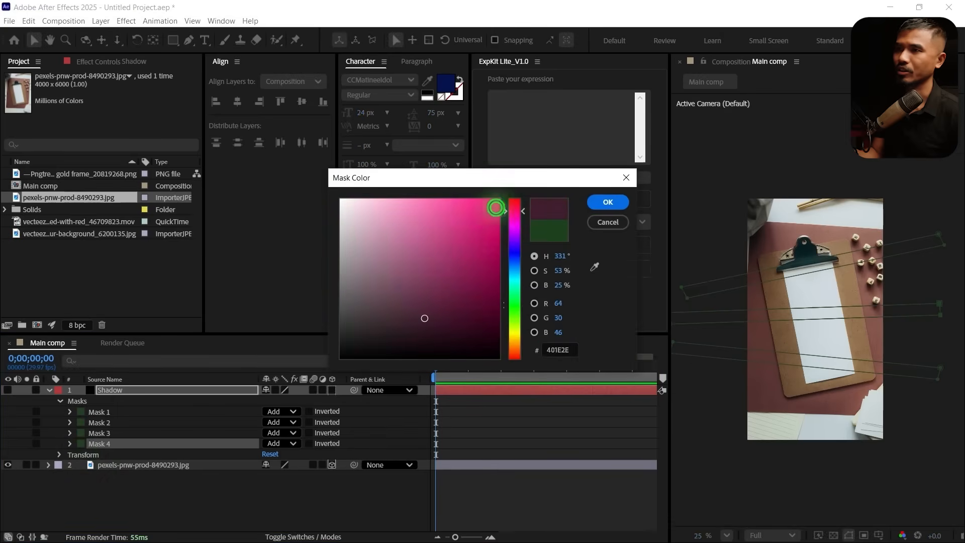
{"action": "left_click", "coordinate": [495, 208]}
{"action": "left_click", "coordinate": [603, 203]}
{"action": "left_click", "coordinate": [827, 324]}
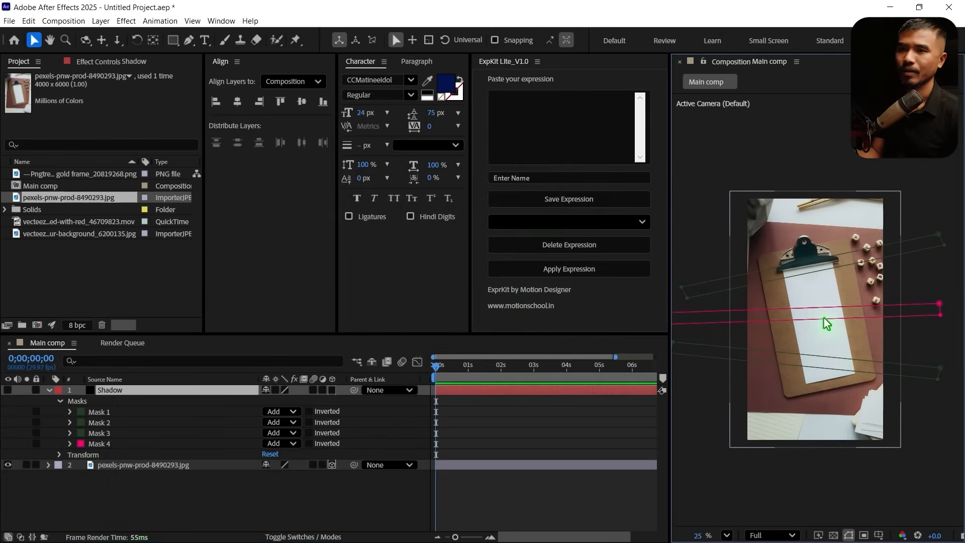
{"action": "double_click", "coordinate": [827, 324]}
{"action": "left_click", "coordinate": [212, 62]}
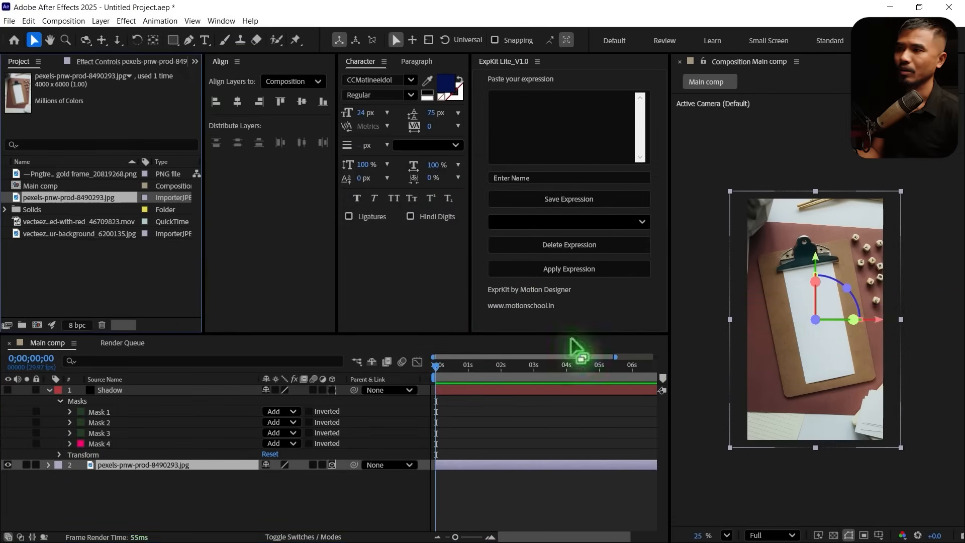
Rotate pink Mask 4 to a nearly vertical position and stretch it past the upper and lower edges of the frame
{"action": "left_click", "coordinate": [99, 444]}
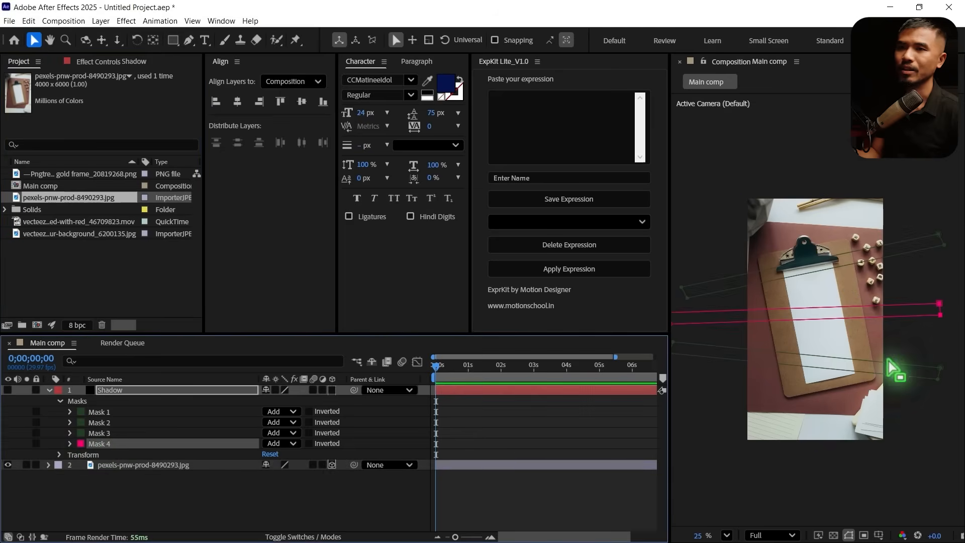
{"action": "double_click", "coordinate": [806, 314]}
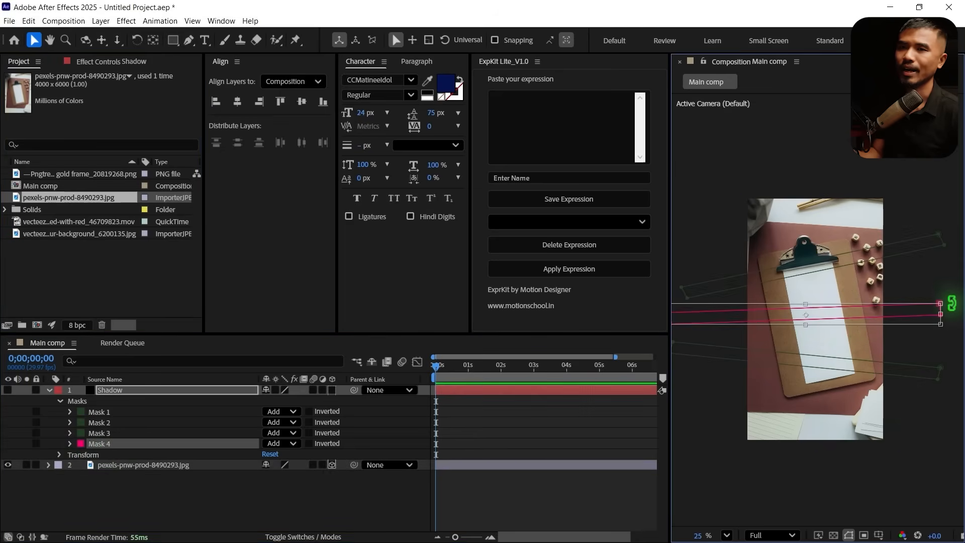
{"action": "left_click_drag", "start_coordinate": [951, 303], "coordinate": [812, 203]}
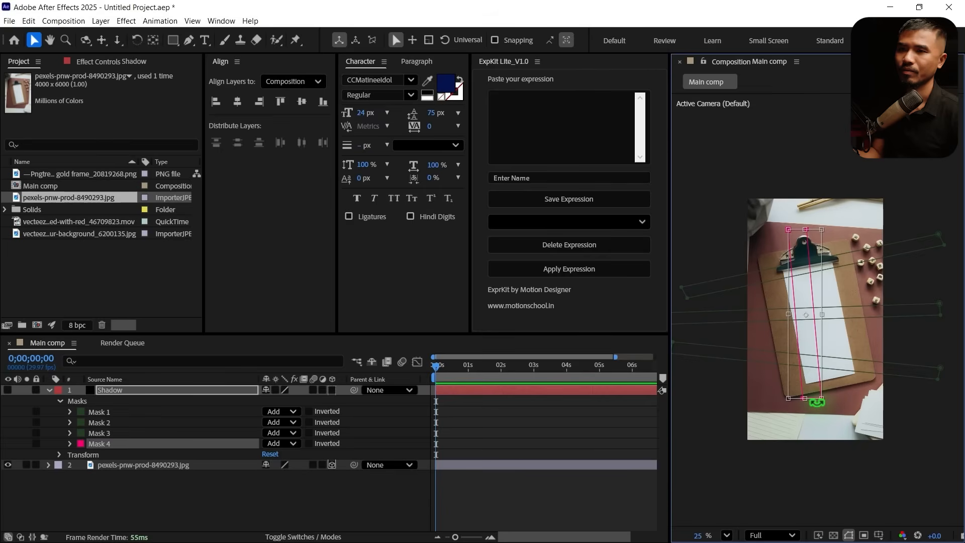
{"action": "left_click_drag", "start_coordinate": [805, 398], "coordinate": [805, 464]}
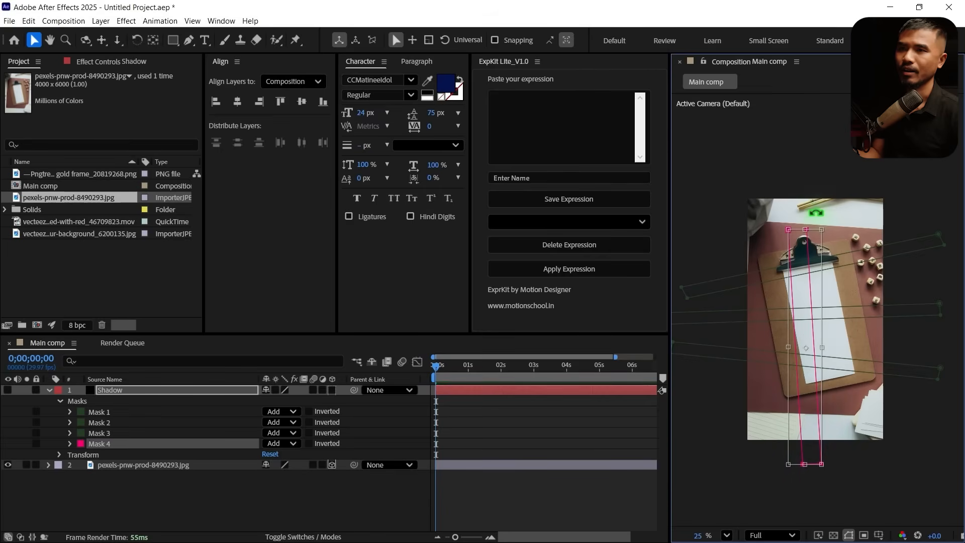
{"action": "left_click_drag", "start_coordinate": [805, 229], "coordinate": [805, 108]}
{"action": "left_click_drag", "start_coordinate": [805, 465], "coordinate": [804, 490]}
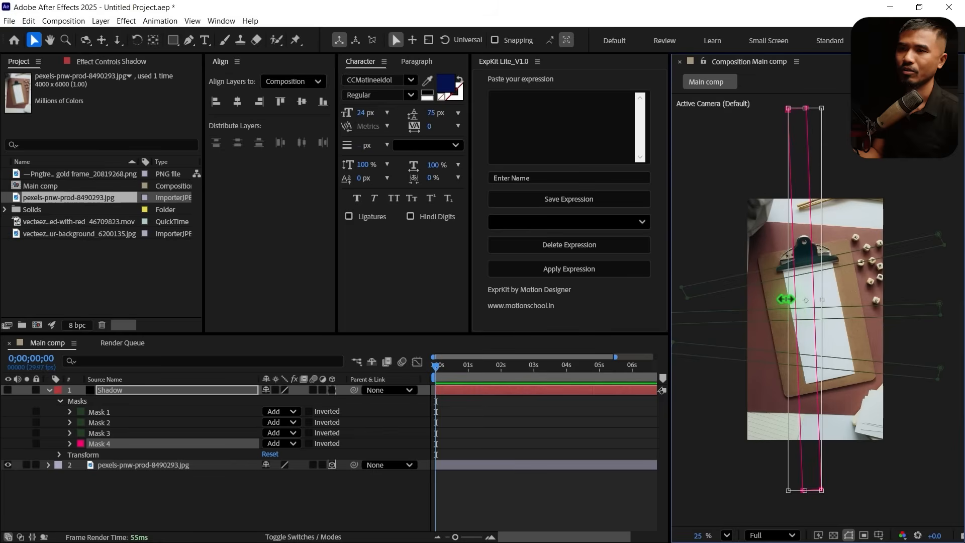
Narrow Mask 4 and rotate it so its upper end leans to the right
{"action": "left_click_drag", "start_coordinate": [786, 299], "coordinate": [804, 300]}
{"action": "left_click_drag", "start_coordinate": [830, 189], "coordinate": [799, 204]}
{"action": "key", "text": "Return"}
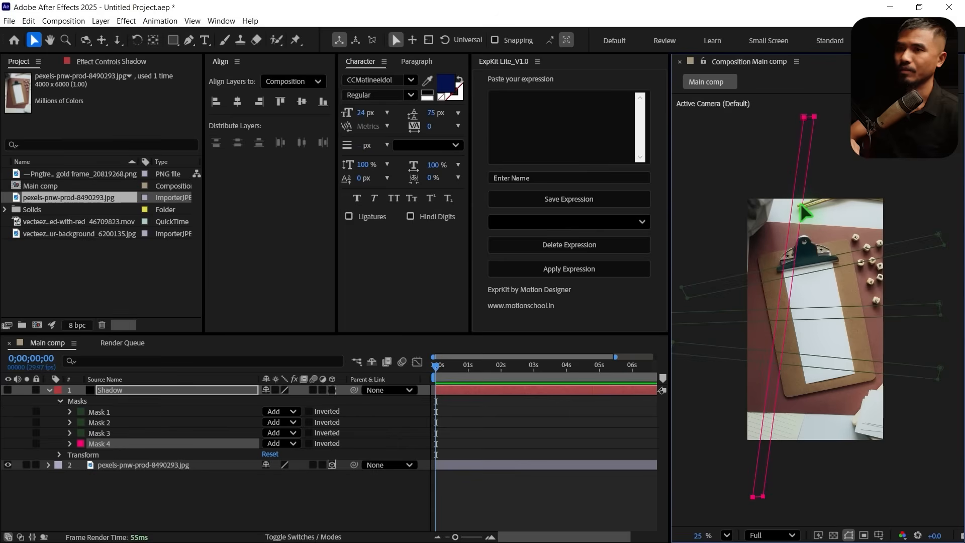
Duplicate Mask 4, move the copy over the right side of the clipboard and rotate it to stand nearly vertical
{"action": "left_click", "coordinate": [136, 511]}
{"action": "left_click", "coordinate": [101, 445]}
{"action": "key", "text": "ctrl+d"}
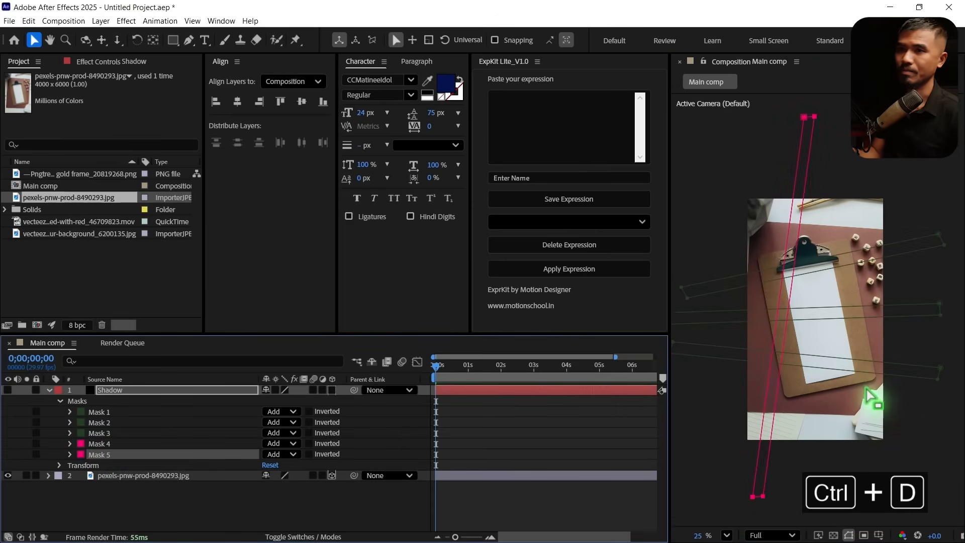
{"action": "double_click", "coordinate": [785, 331]}
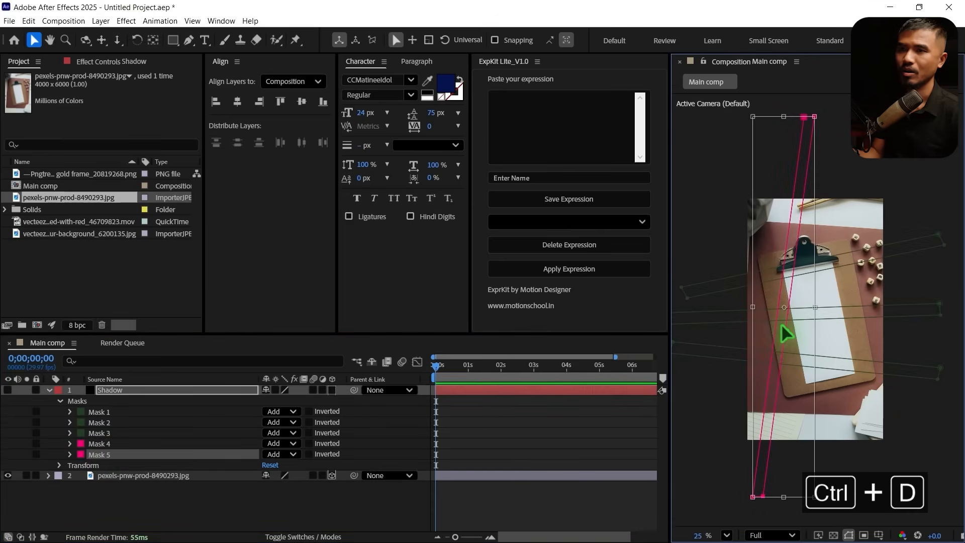
{"action": "left_click_drag", "start_coordinate": [781, 324], "coordinate": [860, 334]}
{"action": "left_click_drag", "start_coordinate": [897, 512], "coordinate": [935, 507]}
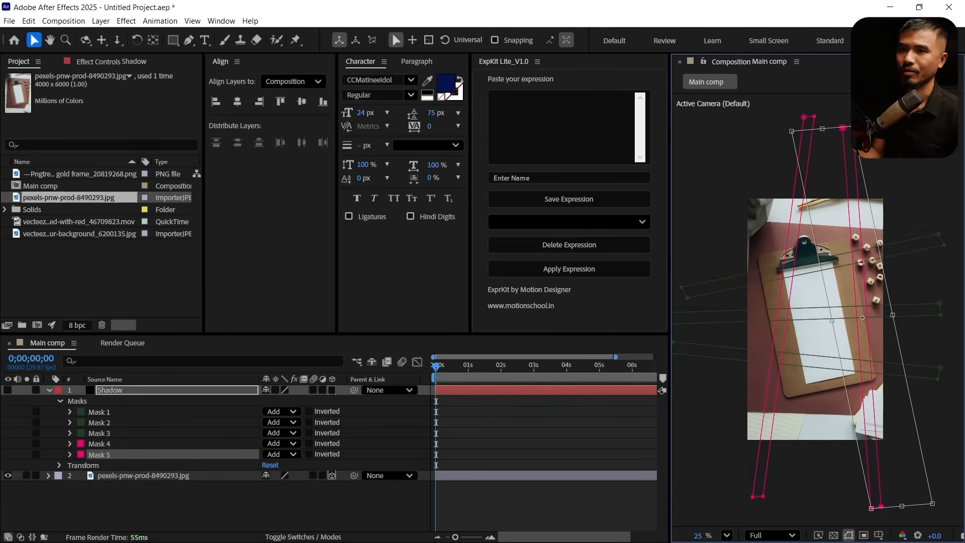
{"action": "left_click_drag", "start_coordinate": [868, 475], "coordinate": [854, 459]}
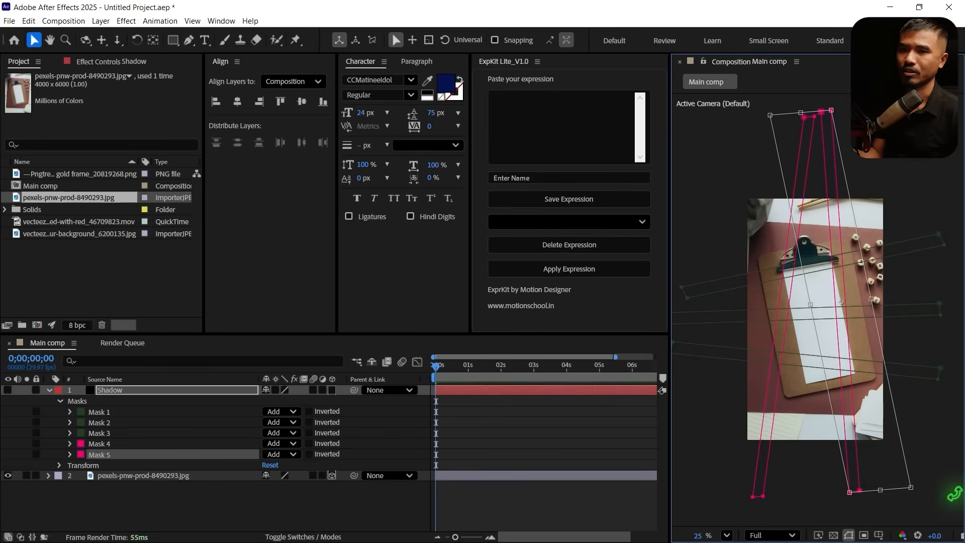
{"action": "left_click_drag", "start_coordinate": [954, 493], "coordinate": [940, 498]}
Collapse the Shadow layer, make it visible again and turn it into a 3D layer
{"action": "left_click", "coordinate": [507, 523]}
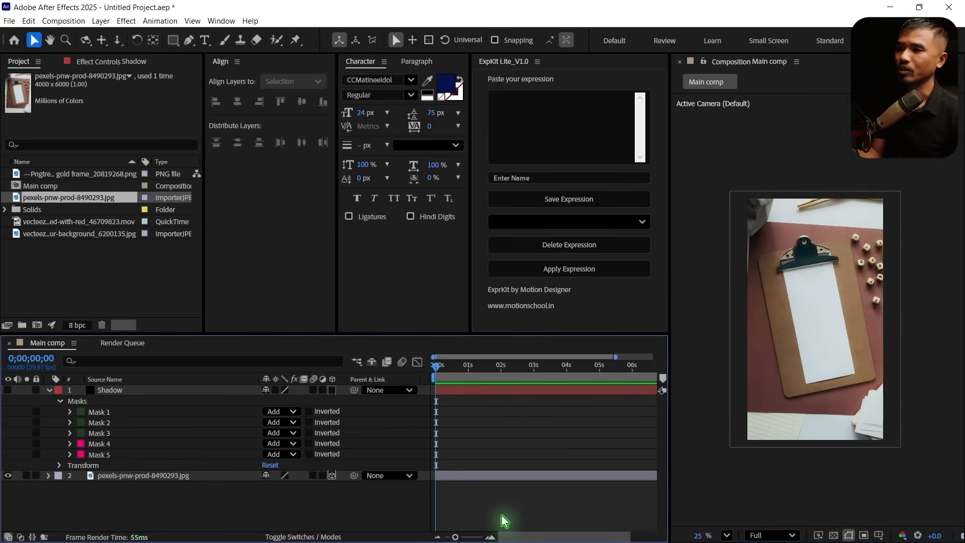
{"action": "left_click", "coordinate": [49, 390]}
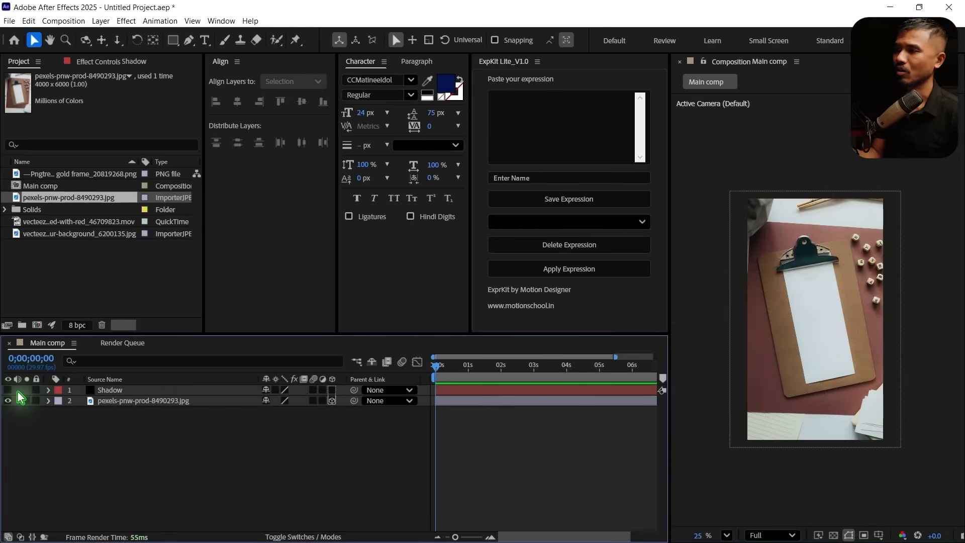
{"action": "left_click", "coordinate": [7, 391]}
{"action": "left_click", "coordinate": [111, 391]}
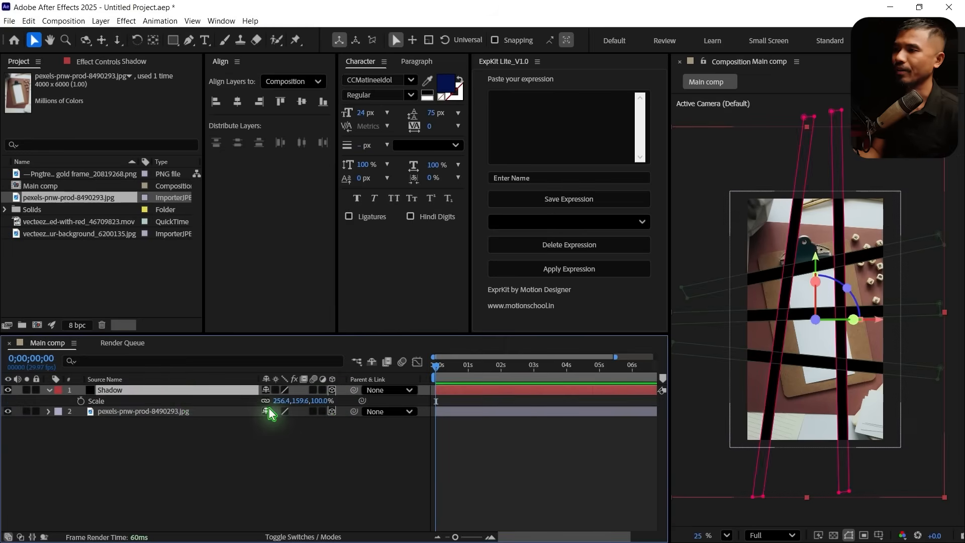
Set the Mask Feather of all five Shadow masks to 50 pixels
{"action": "key", "text": "f"}
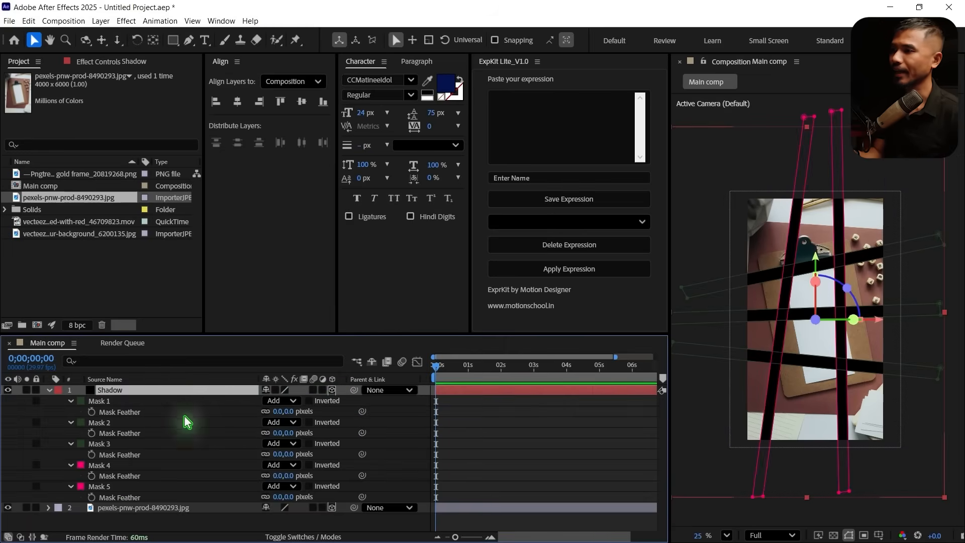
{"action": "left_click", "coordinate": [103, 401]}
{"action": "left_click", "coordinate": [113, 489], "text": "shift"}
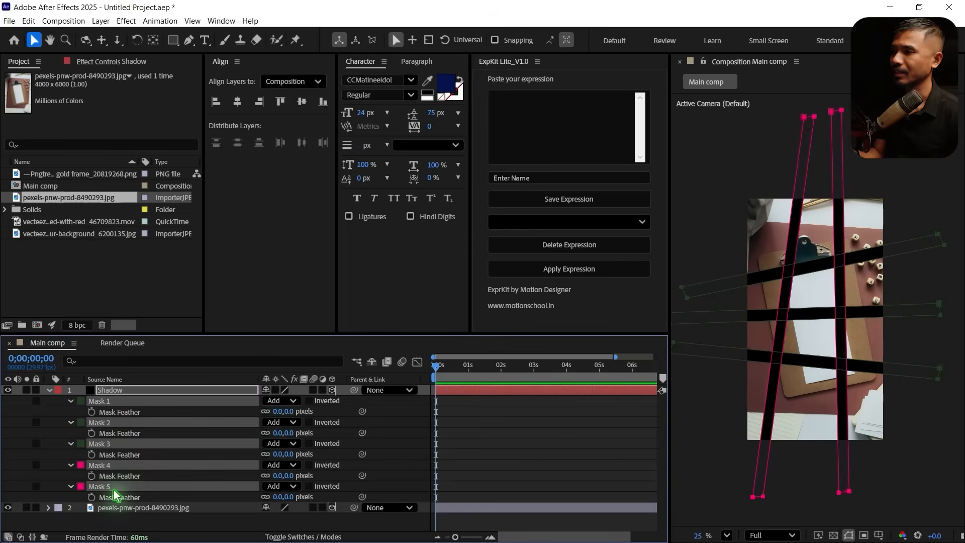
{"action": "left_click", "coordinate": [277, 411]}
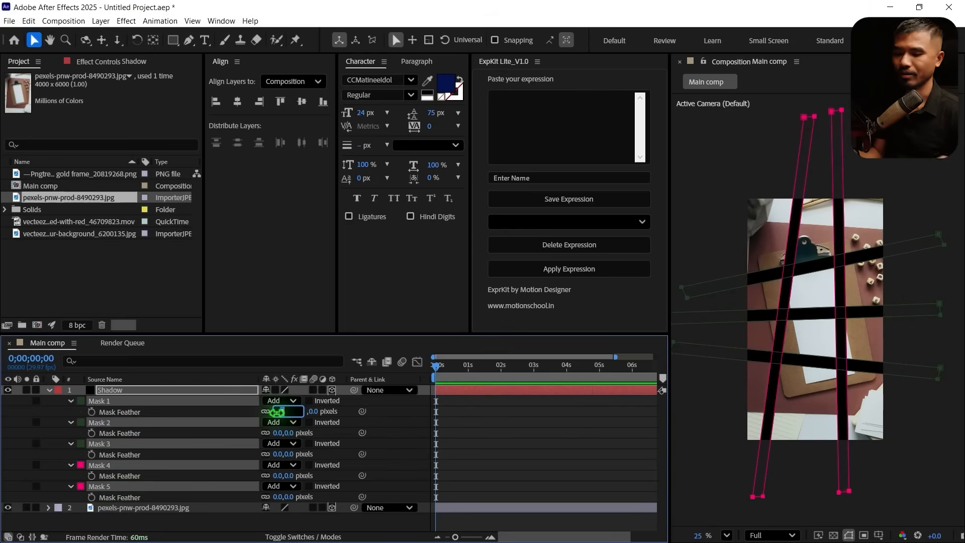
{"action": "type", "text": "50"}
{"action": "key", "text": "Return"}
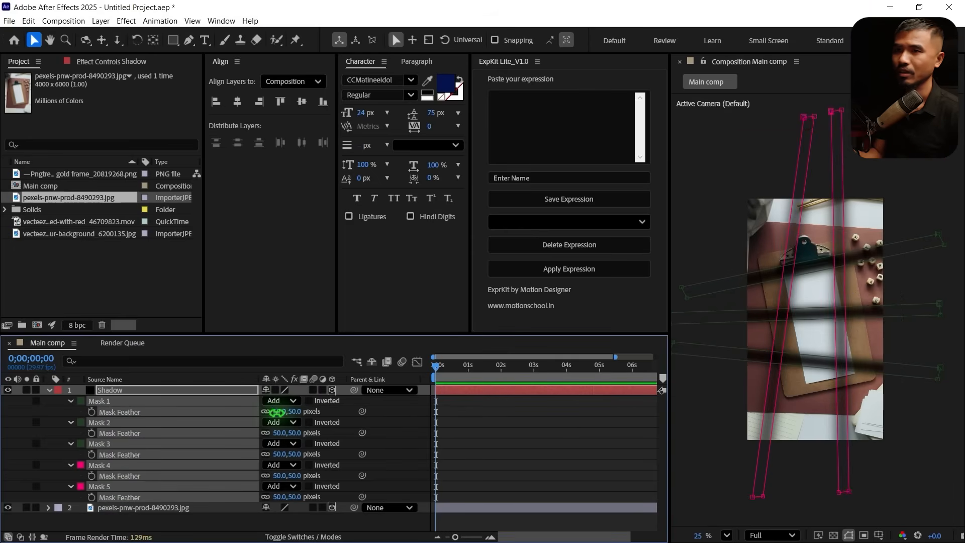
Collapse the Shadow layer's mask properties and set its blending mode to Soft Light
{"action": "left_click", "coordinate": [278, 411]}
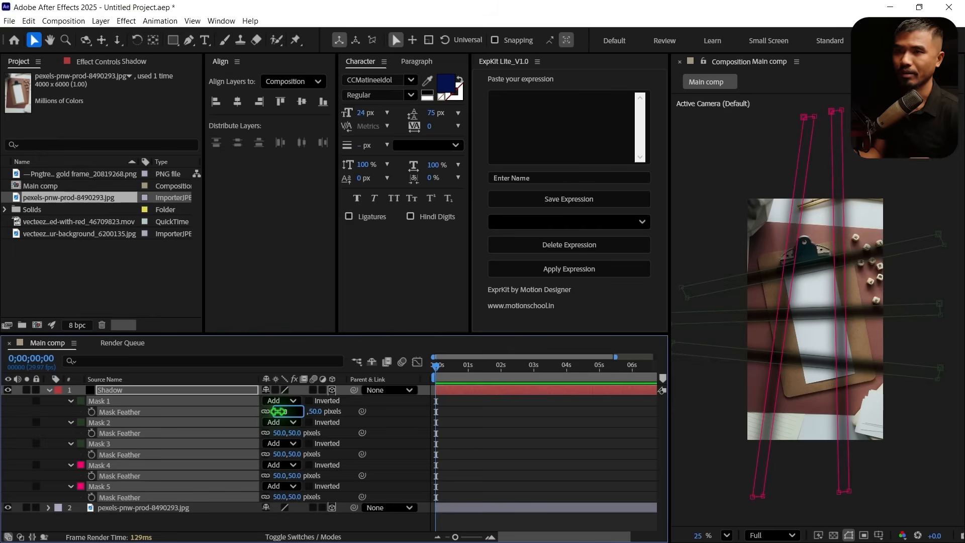
{"action": "left_click", "coordinate": [49, 390]}
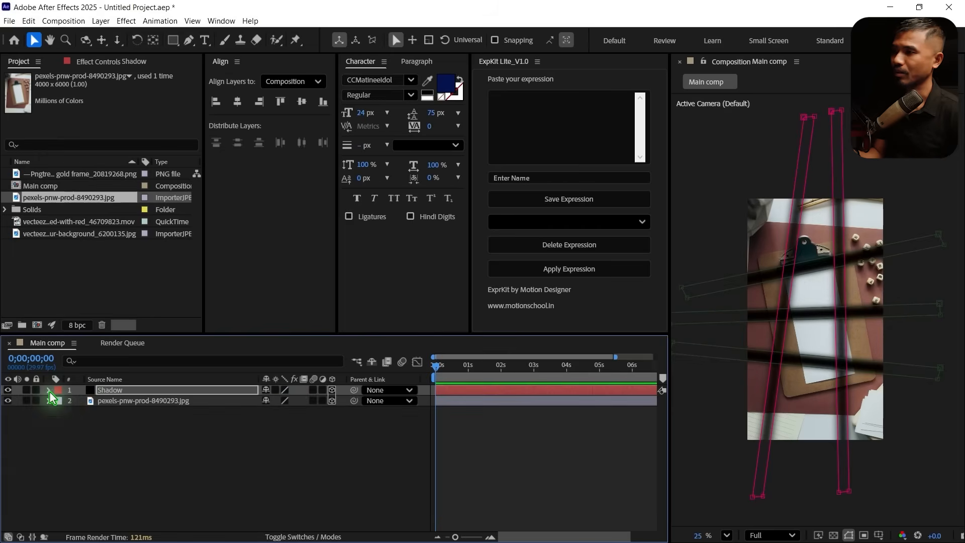
{"action": "left_click", "coordinate": [282, 537]}
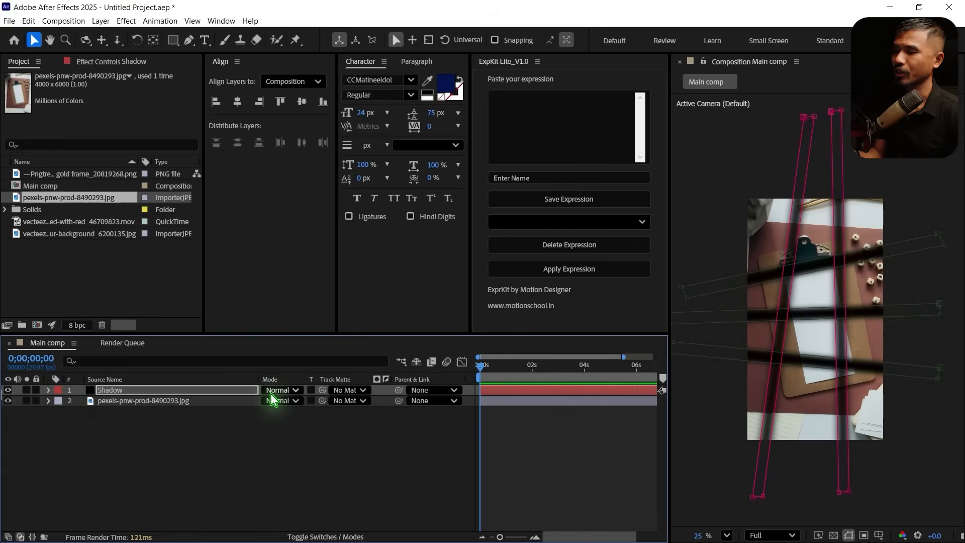
{"action": "left_click", "coordinate": [271, 391]}
{"action": "left_click", "coordinate": [322, 312]}
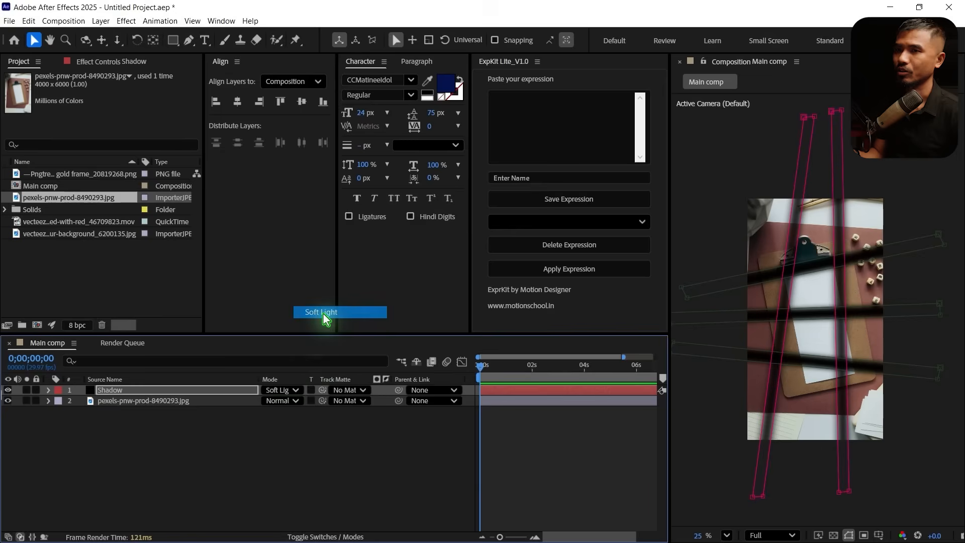
{"action": "left_click", "coordinate": [283, 461]}
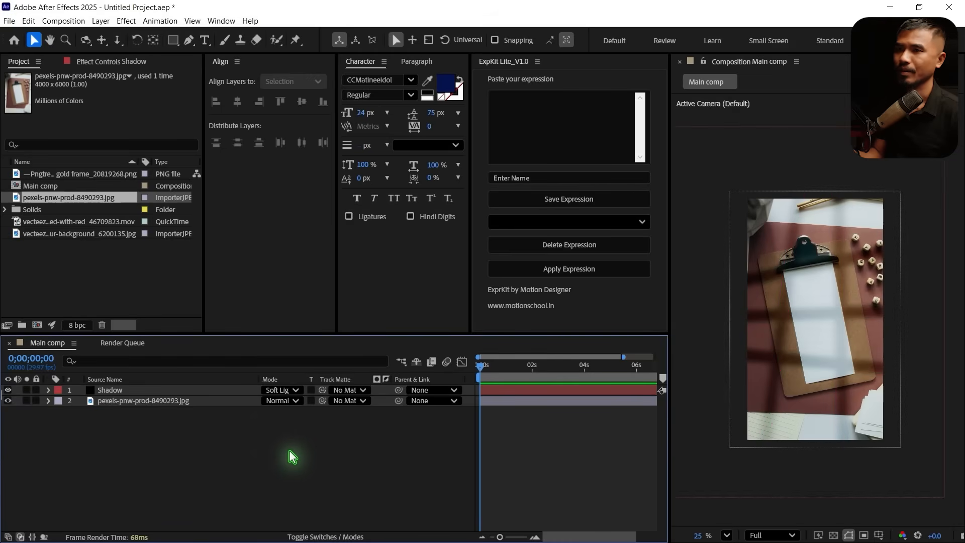
Review the Shadow layer's opacity and the clipboard photo layer's transform properties
{"action": "left_click", "coordinate": [162, 391]}
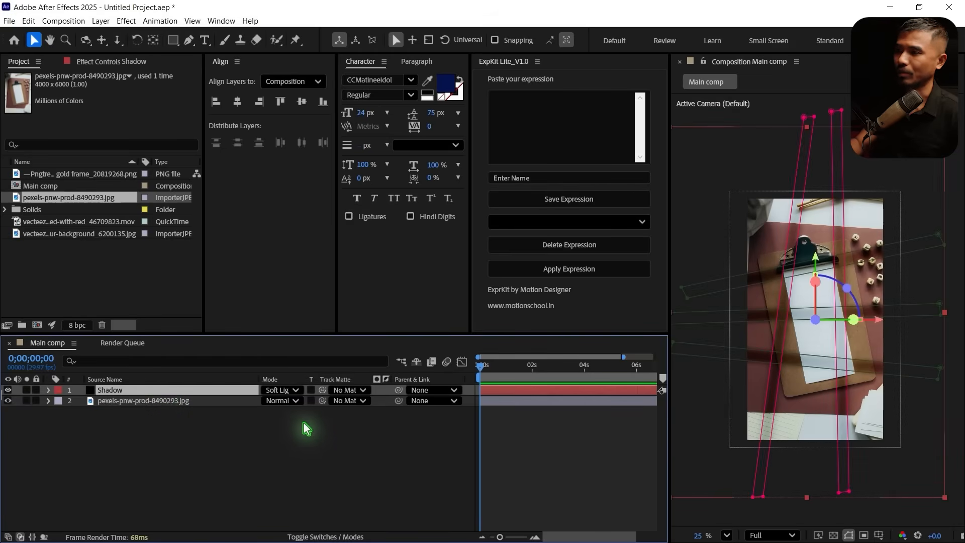
{"action": "key", "text": "t"}
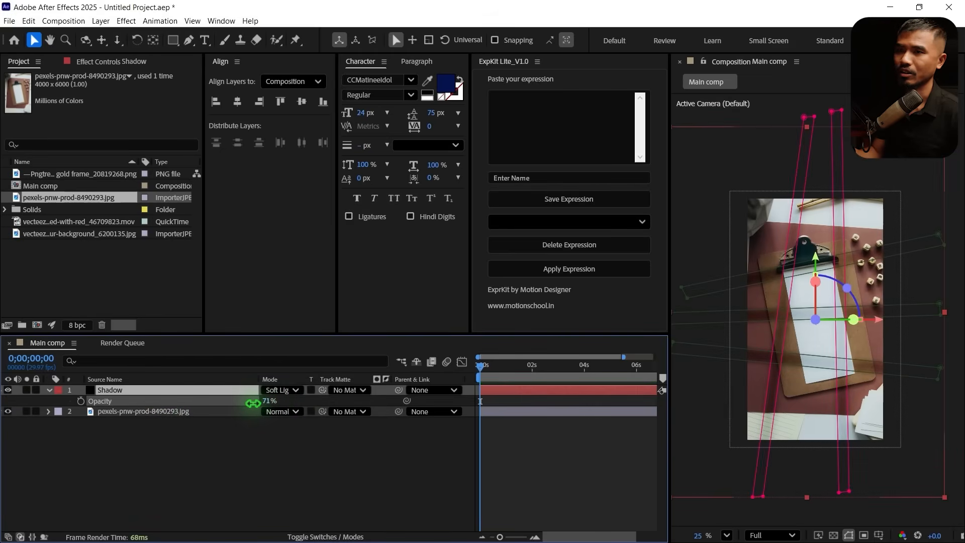
{"action": "left_click", "coordinate": [246, 477]}
{"action": "left_click", "coordinate": [48, 390]}
{"action": "left_click", "coordinate": [48, 401]}
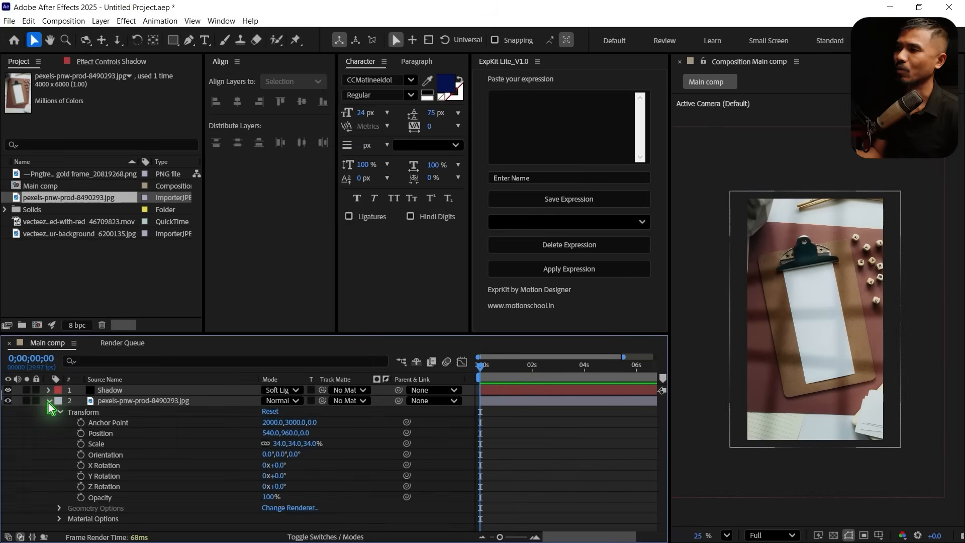
{"action": "left_click", "coordinate": [48, 401]}
{"action": "left_click", "coordinate": [122, 391]}
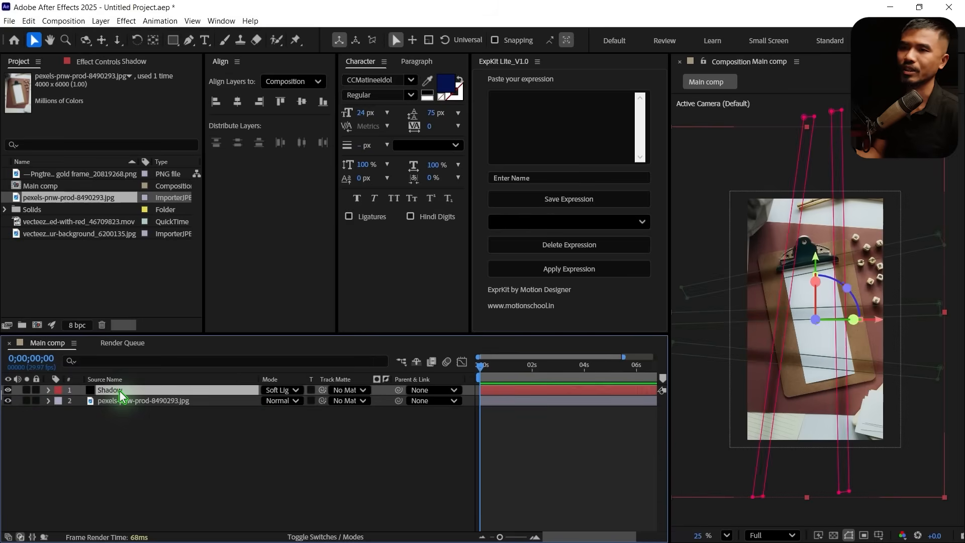
{"action": "left_click", "coordinate": [352, 485]}
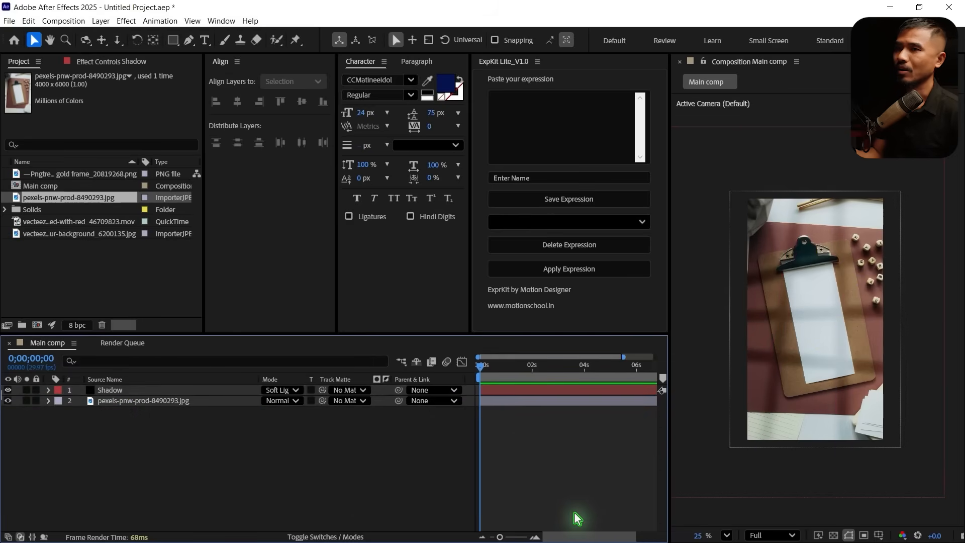
Move the Shadow layer toward the camera to about Z -503 and scale it to about 171.4, 106.7, 66.8%
{"action": "left_click", "coordinate": [122, 392]}
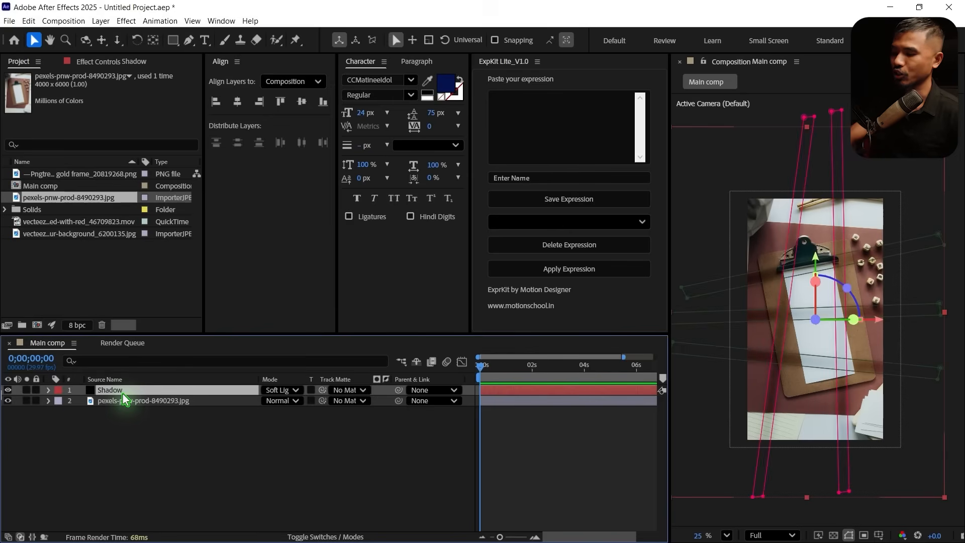
{"action": "key", "text": "p"}
{"action": "left_click_drag", "start_coordinate": [306, 407], "coordinate": [56, 428]}
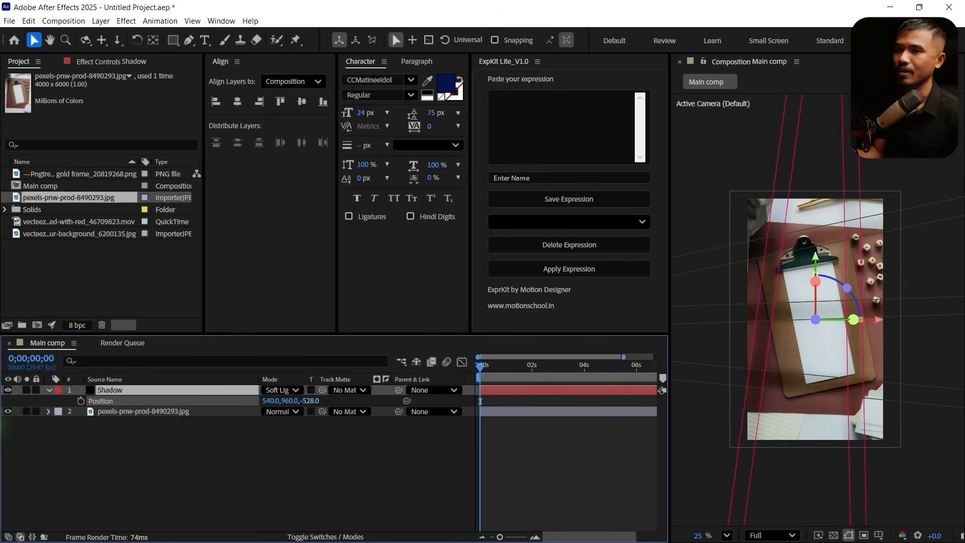
{"action": "key", "text": "s"}
{"action": "left_click_drag", "start_coordinate": [275, 403], "coordinate": [226, 400]}
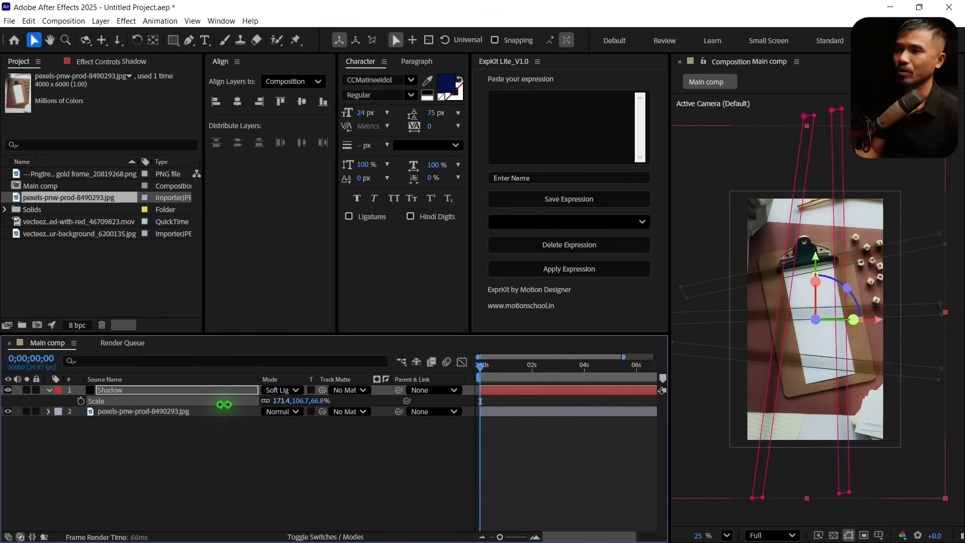
{"action": "left_click", "coordinate": [324, 400]}
{"action": "left_click", "coordinate": [224, 461]}
Set the Shadow layer's Z position to -1000 and scale the layer down until its bounds extend only slightly beyond the frame
{"action": "left_click", "coordinate": [141, 389]}
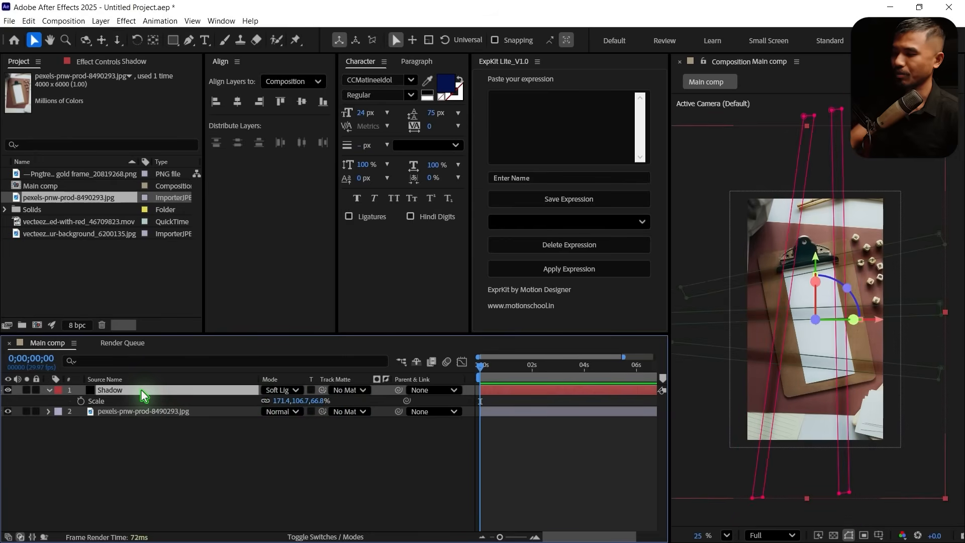
{"action": "key", "text": "p"}
{"action": "left_click", "coordinate": [309, 401]}
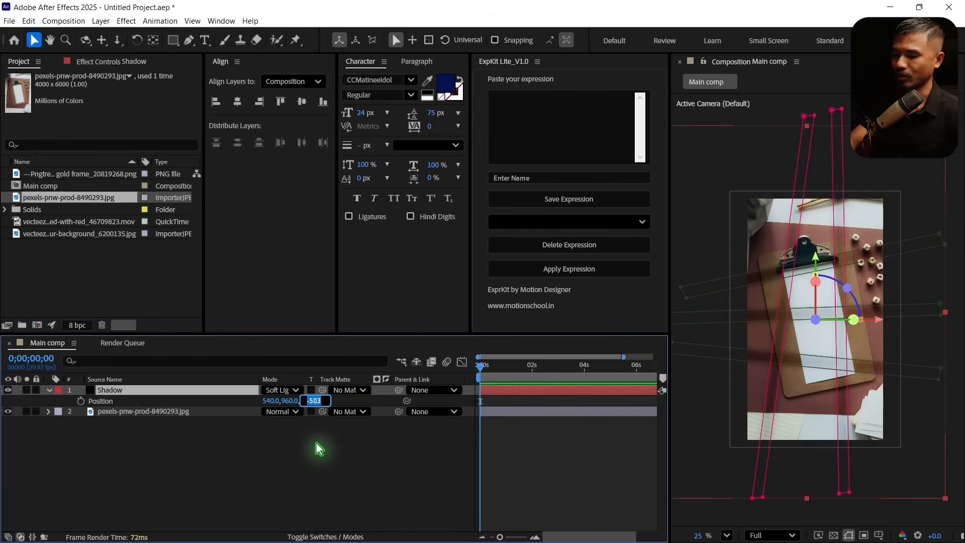
{"action": "type", "text": "-1000"}
{"action": "key", "text": "Return"}
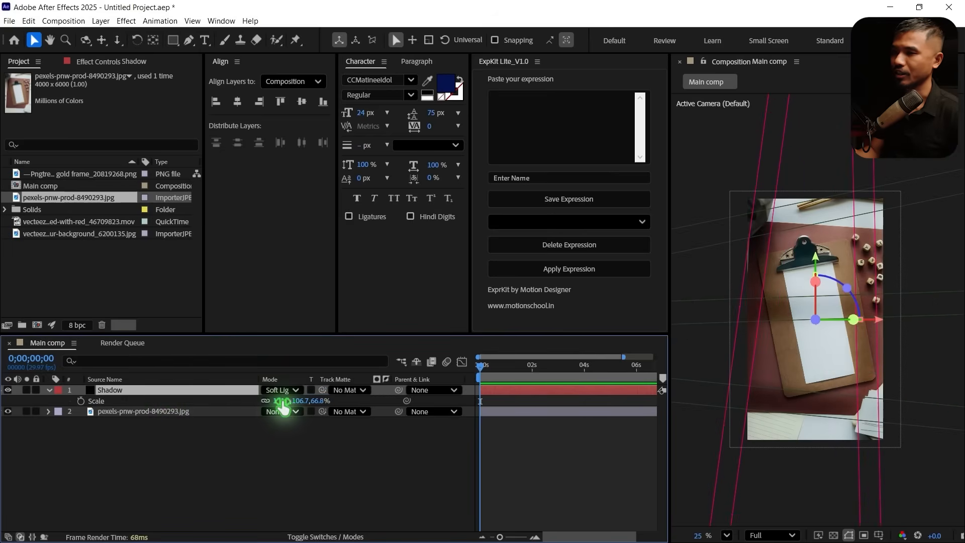
{"action": "key", "text": "s"}
{"action": "left_click_drag", "start_coordinate": [280, 401], "coordinate": [224, 411]}
{"action": "key", "text": "s"}
{"action": "left_click", "coordinate": [149, 465]}
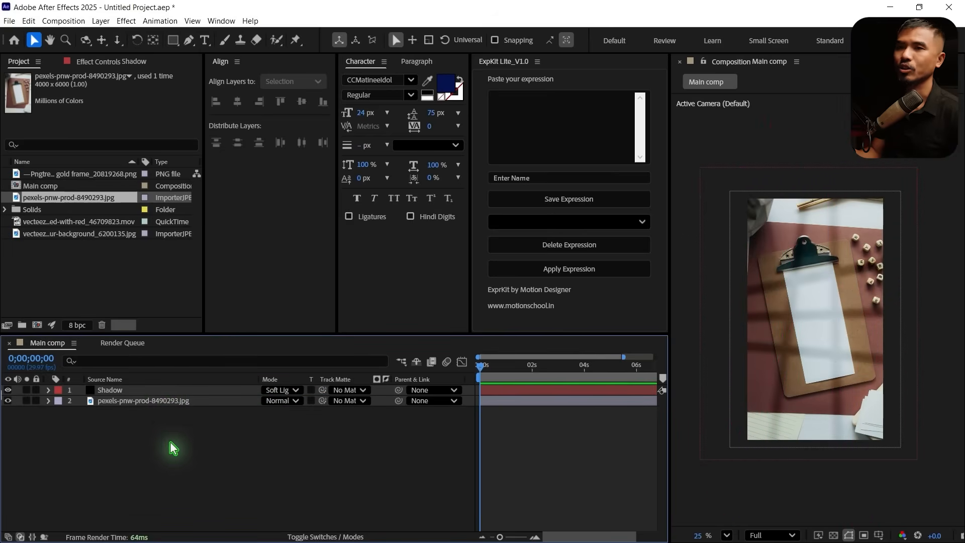
Add the gold-framed magnifying glass PNG above the Shadow layer in Main comp and make it a 3D layer
{"action": "left_click", "coordinate": [48, 174]}
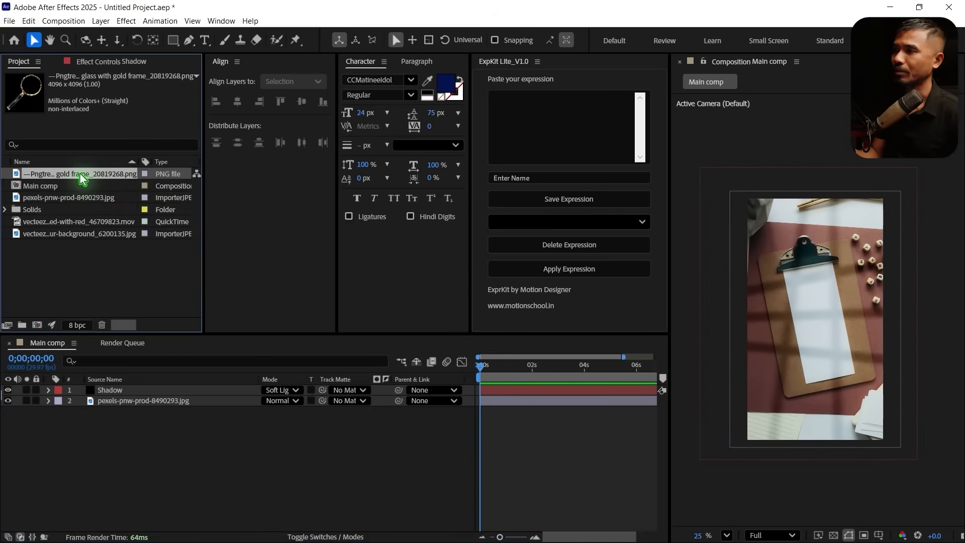
{"action": "left_click_drag", "start_coordinate": [81, 177], "coordinate": [151, 391]}
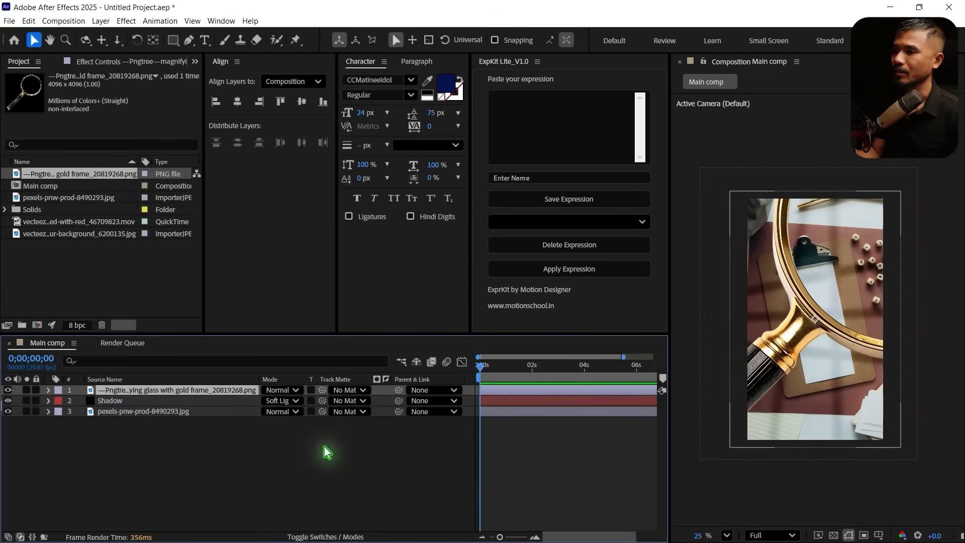
{"action": "left_click", "coordinate": [320, 536]}
{"action": "left_click", "coordinate": [331, 390]}
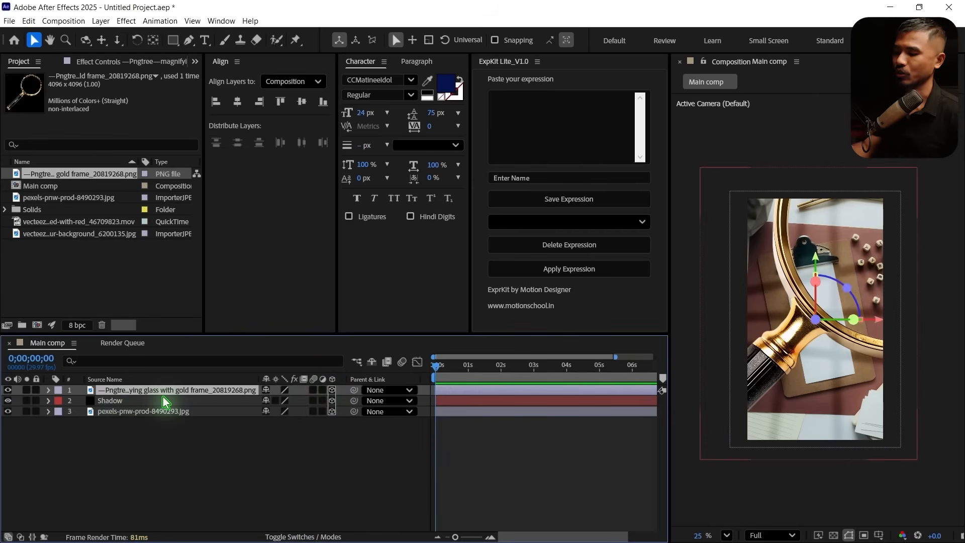
Set the magnifying glass layer's Z position to -500
{"action": "key", "text": "p"}
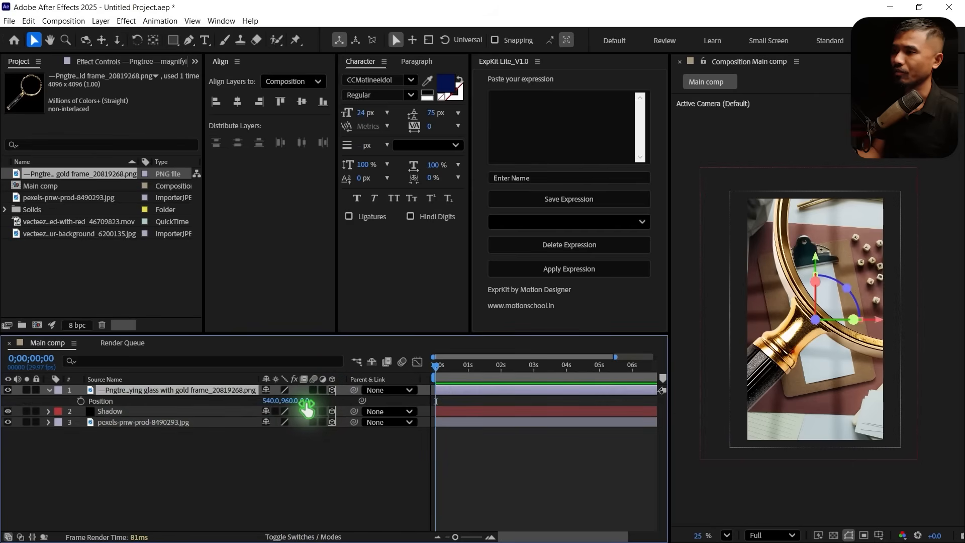
{"action": "left_click", "coordinate": [306, 401]}
{"action": "type", "text": "-50"}
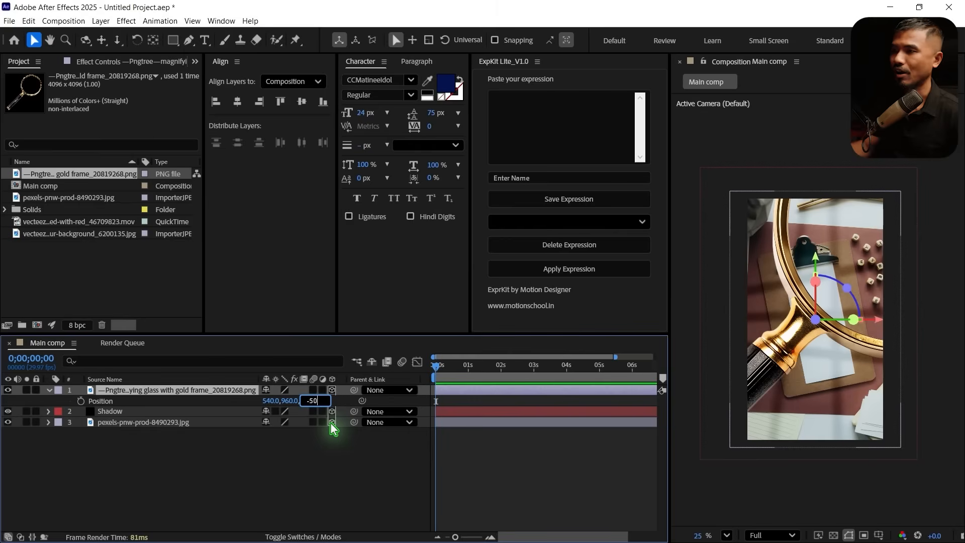
{"action": "type", "text": "0"}
{"action": "key", "text": "Return"}
Scale the magnifying glass layer down to 30%, trying 50% first
{"action": "key", "text": "s"}
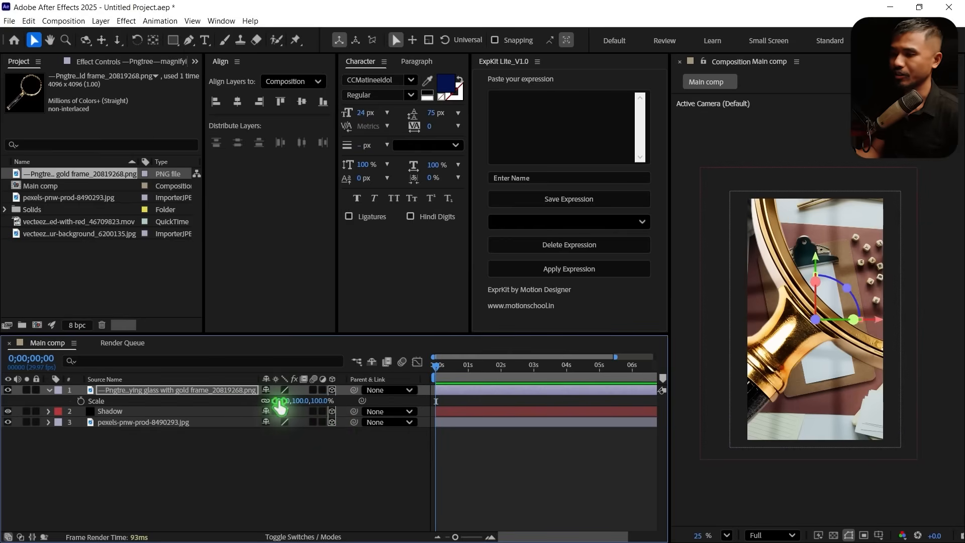
{"action": "left_click", "coordinate": [279, 402]}
{"action": "type", "text": "50"}
{"action": "key", "text": "Return"}
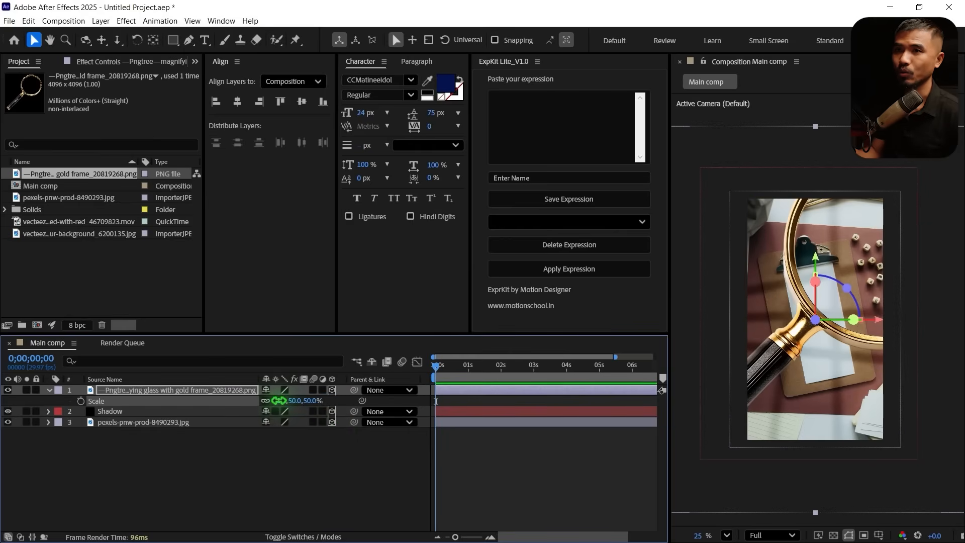
{"action": "left_click", "coordinate": [280, 401]}
{"action": "type", "text": "30"}
{"action": "key", "text": "Return"}
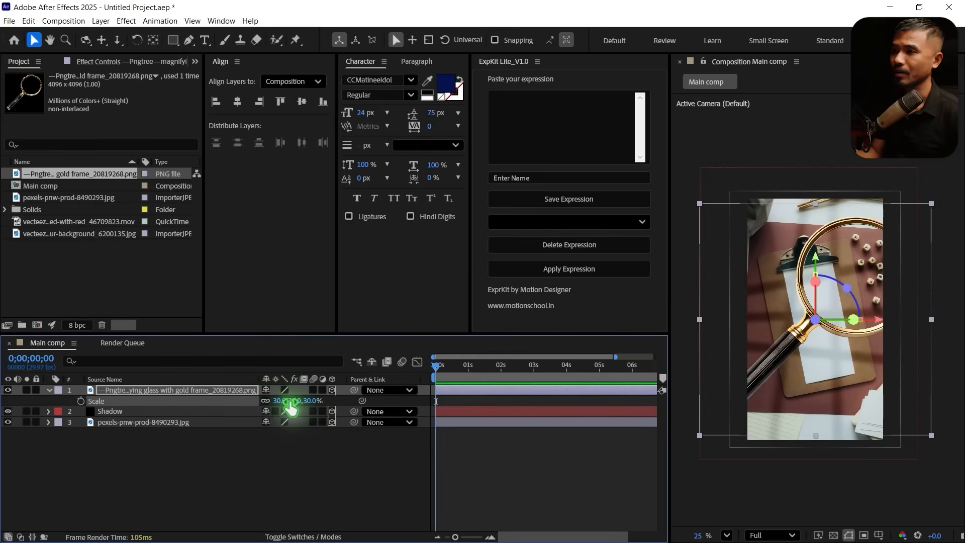
Position the magnifying glass so its lens covers the clipboard, and place its anchor point at the lens centre
{"action": "left_click", "coordinate": [822, 329]}
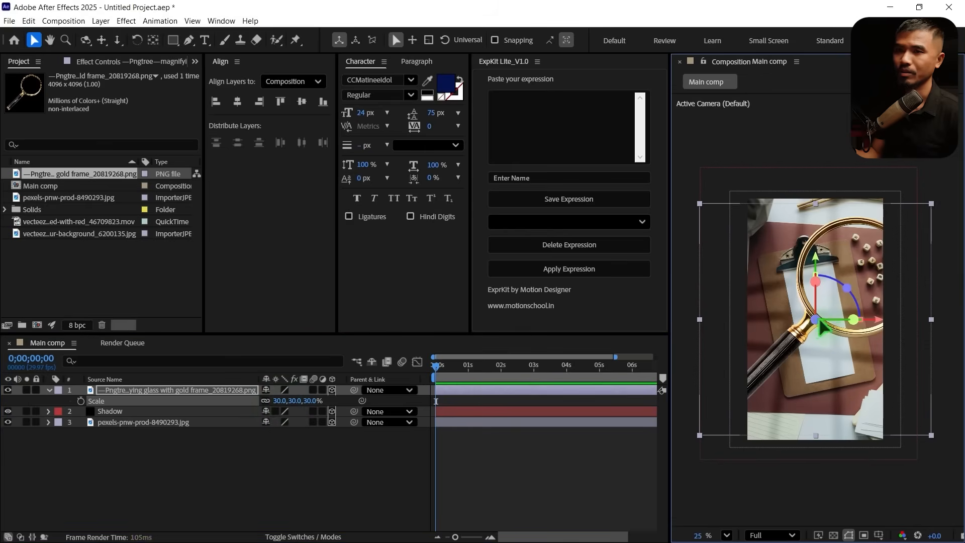
{"action": "left_click_drag", "start_coordinate": [822, 329], "coordinate": [824, 302]}
{"action": "left_click", "coordinate": [153, 40]}
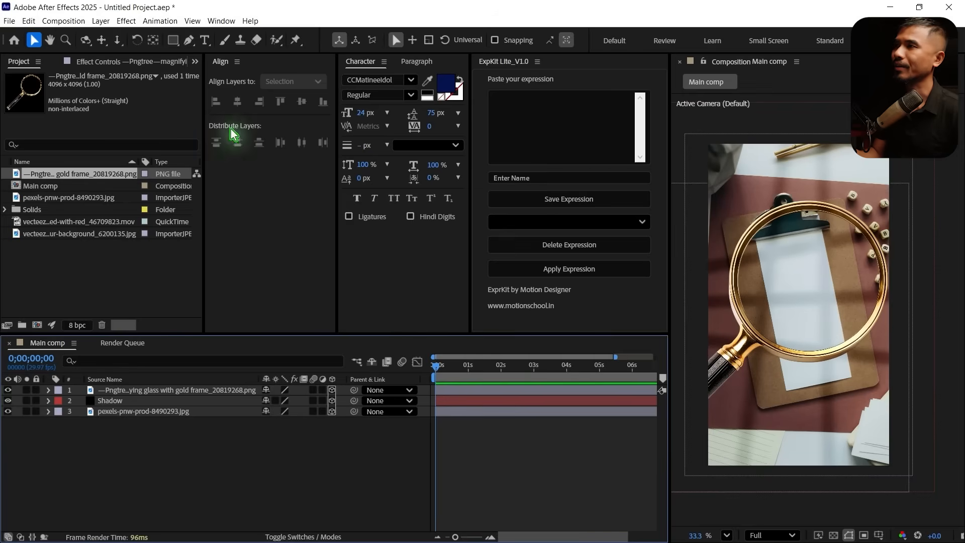
Draw a solid white circle with the Ellipse tool, fit it inside the magnifying glass ring and make it a 3D layer
{"action": "left_click_drag", "start_coordinate": [172, 40], "coordinate": [237, 69]}
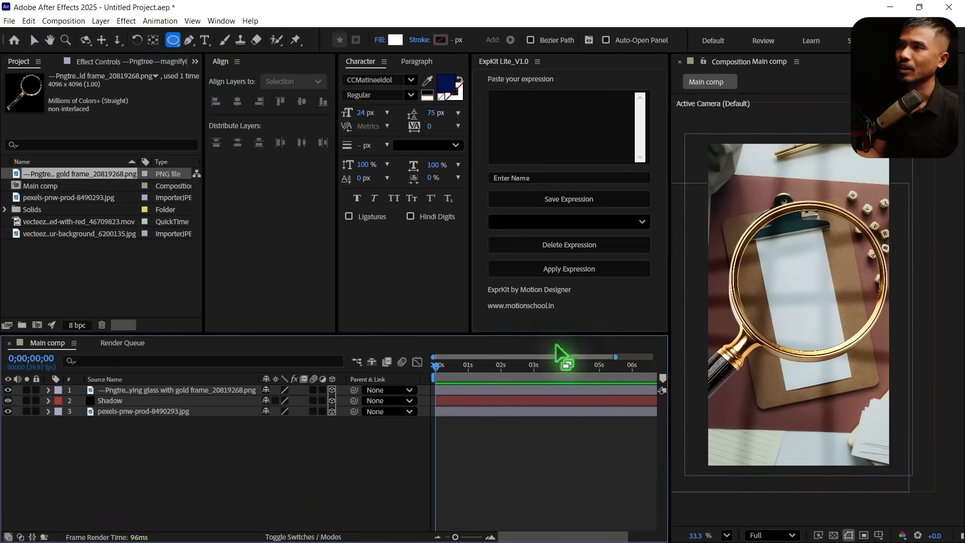
{"action": "left_click", "coordinate": [380, 45]}
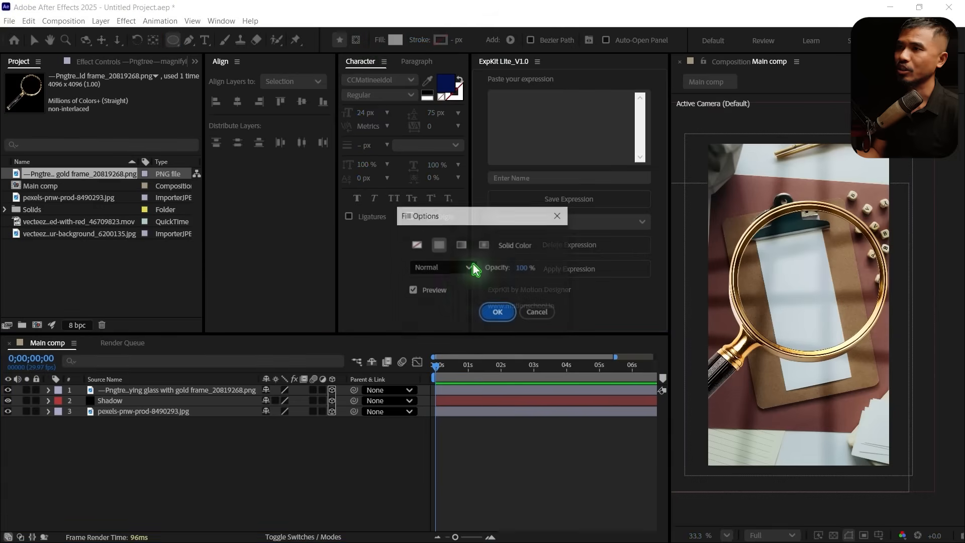
{"action": "left_click", "coordinate": [502, 313]}
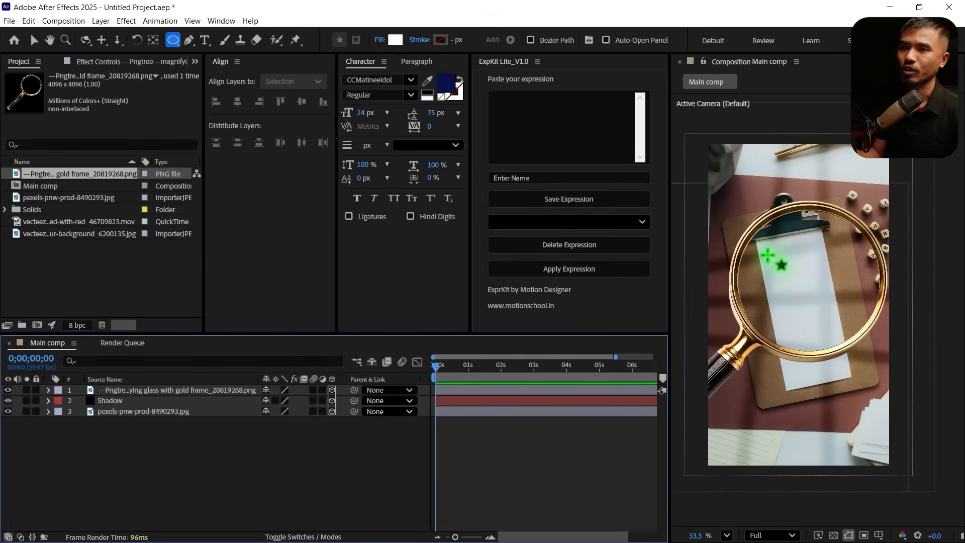
{"action": "mouse_move", "coordinate": [767, 256]}
{"action": "left_mouse_down"}
{"action": "mouse_move", "coordinate": [866, 405]}
{"action": "mouse_move", "coordinate": [825, 345]}
{"action": "mouse_move", "coordinate": [835, 349]}
{"action": "left_mouse_up"}
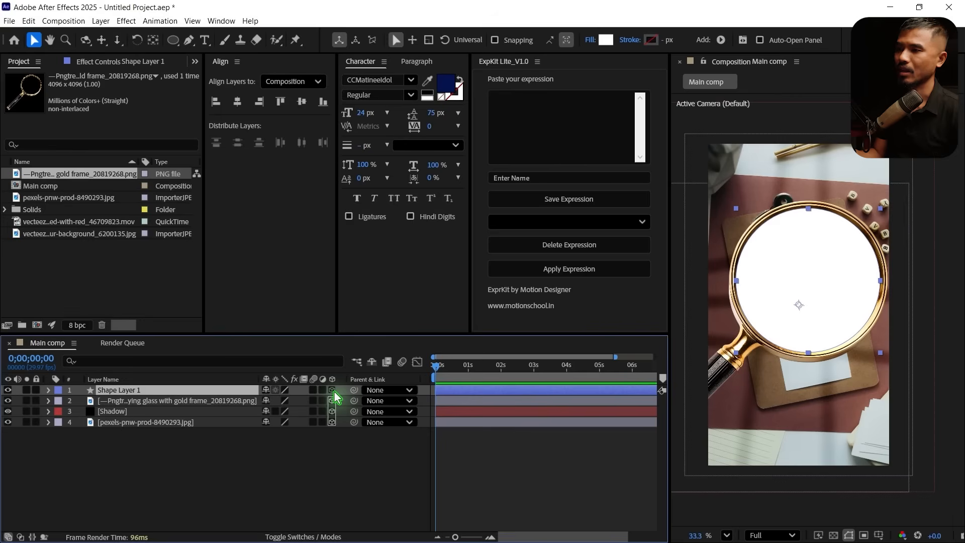
{"action": "left_click", "coordinate": [333, 390]}
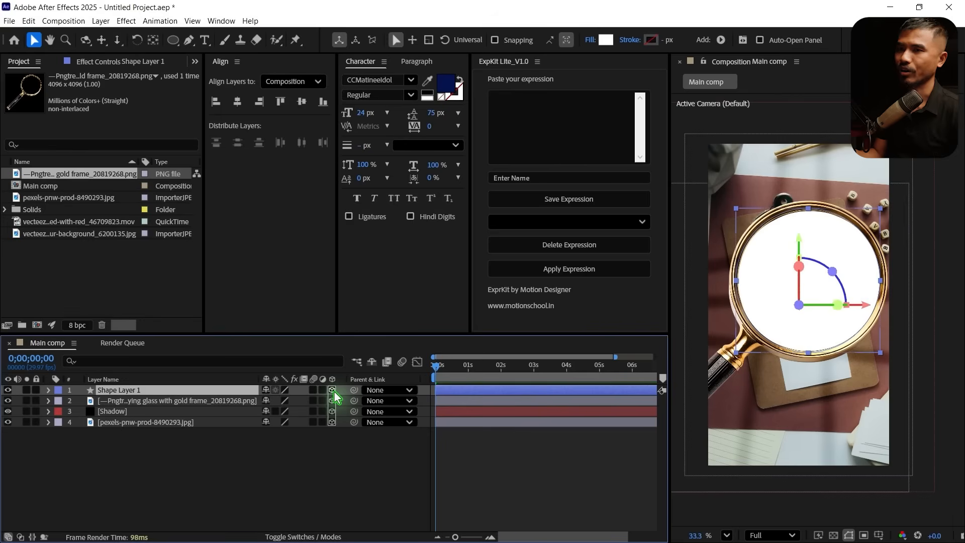
{"action": "left_click", "coordinate": [182, 462]}
Parent Shape Layer 1 to the magnifying glass layer
{"action": "left_click", "coordinate": [131, 391]}
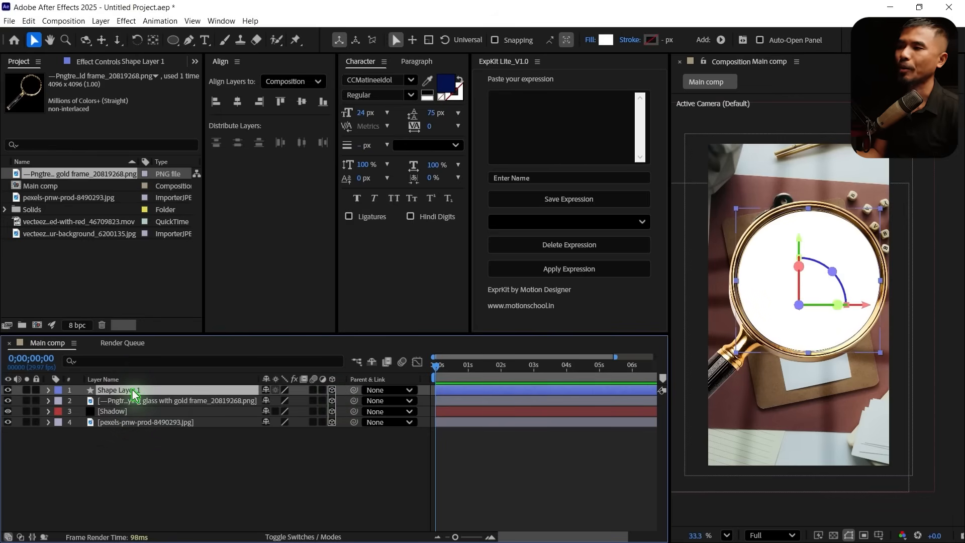
{"action": "left_click", "coordinate": [170, 402]}
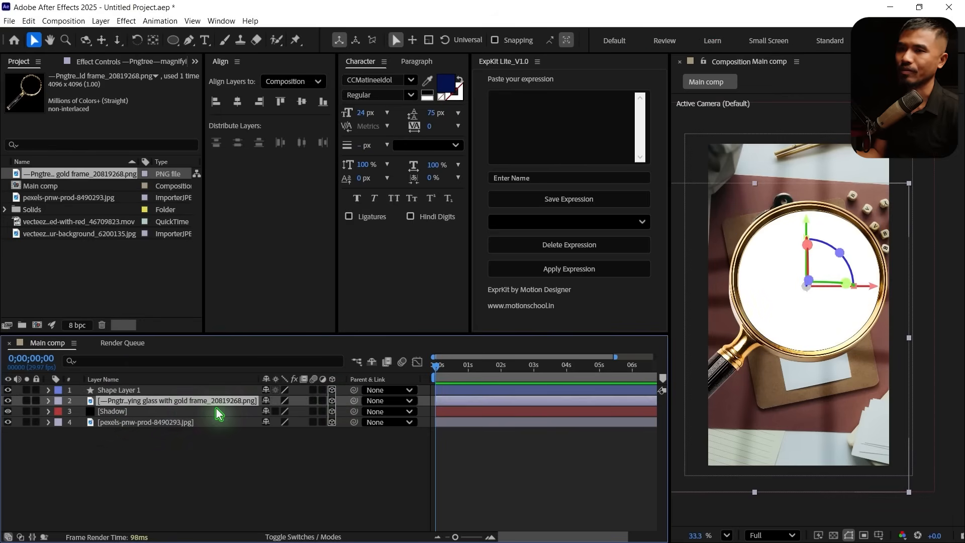
{"action": "left_click", "coordinate": [135, 392]}
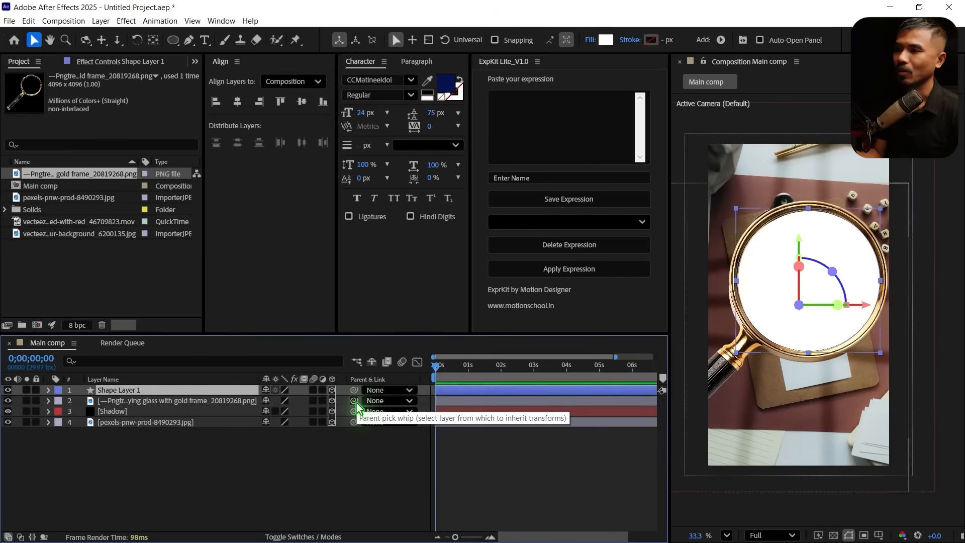
{"action": "left_click_drag", "start_coordinate": [330, 406], "coordinate": [167, 406]}
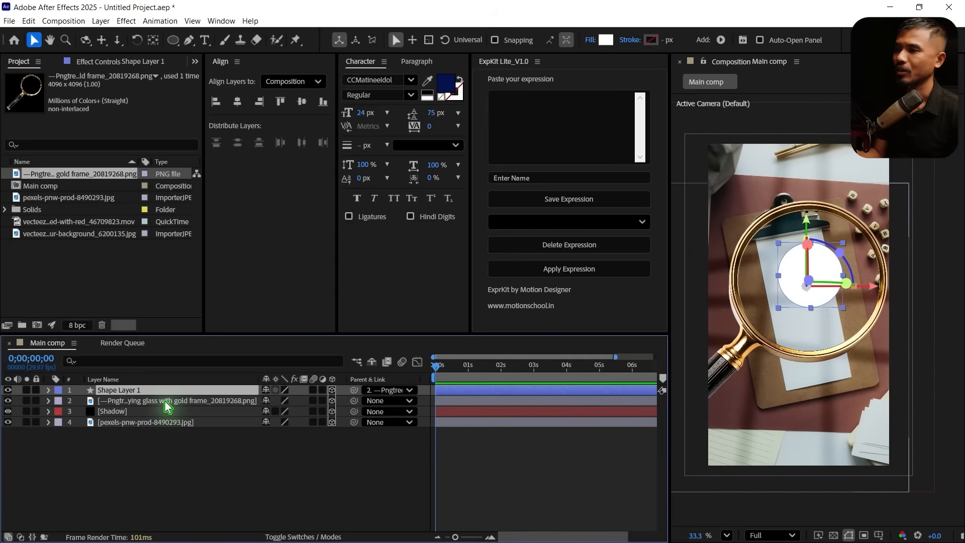
{"action": "left_click", "coordinate": [164, 400]}
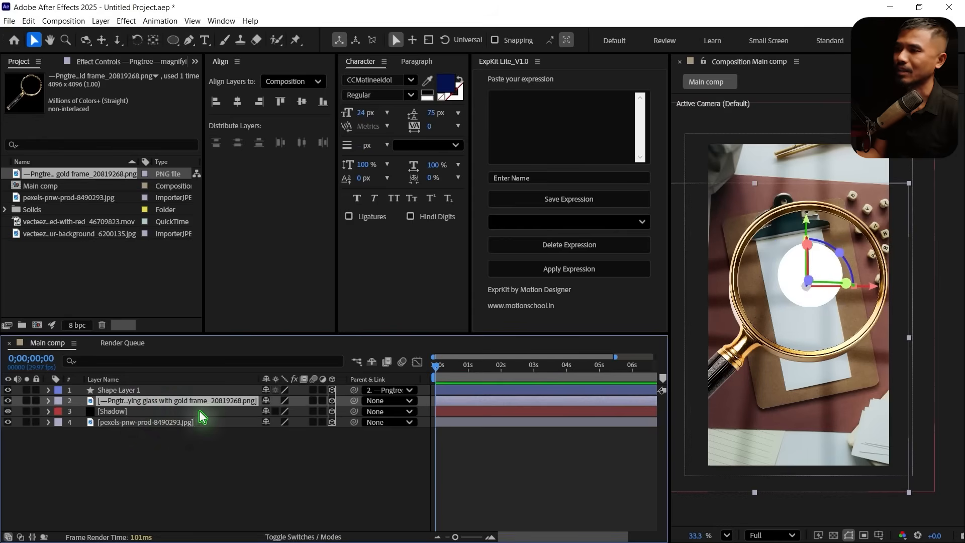
Scale Shape Layer 1 up to 218% and reposition it so it fills the magnifying glass ring
{"action": "left_click", "coordinate": [138, 392]}
{"action": "key", "text": "s"}
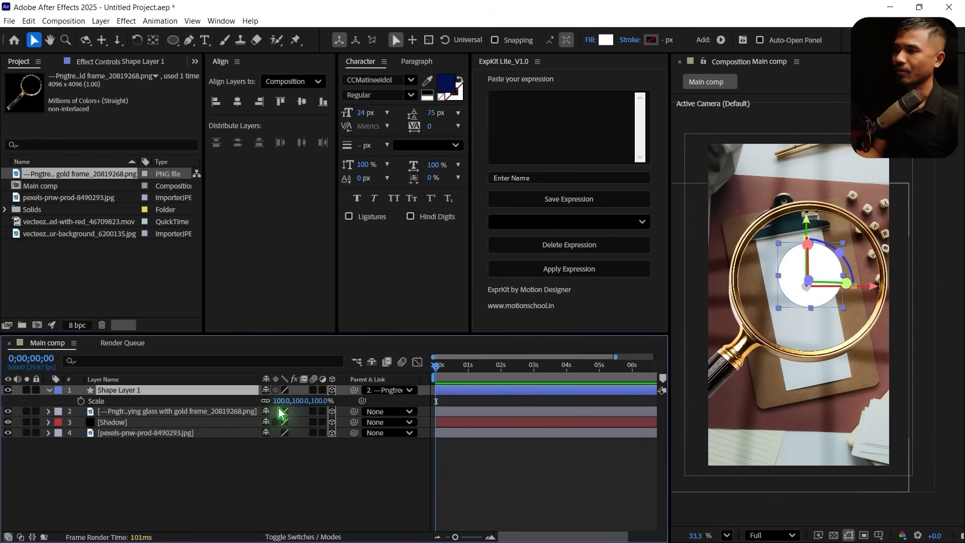
{"action": "left_click_drag", "start_coordinate": [284, 400], "coordinate": [336, 411]}
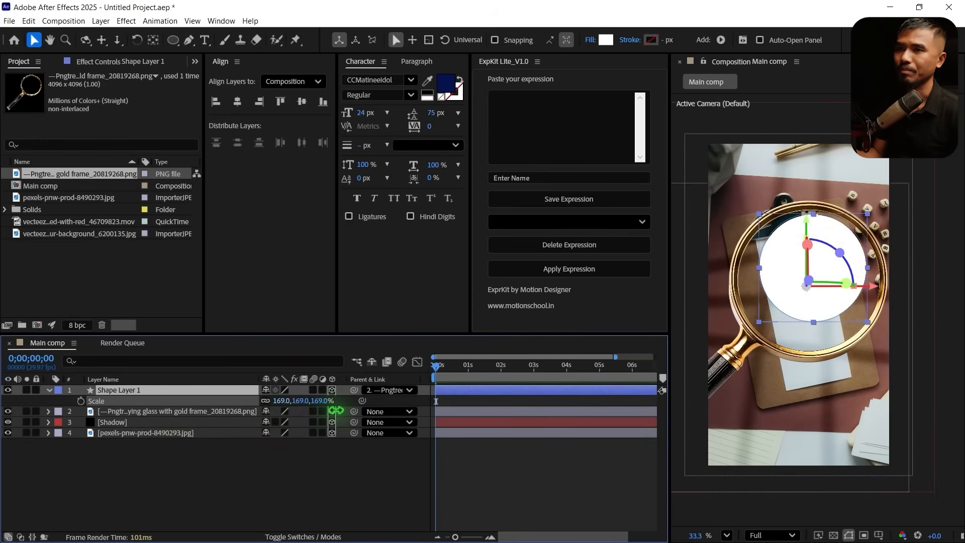
{"action": "left_click_drag", "start_coordinate": [336, 411], "coordinate": [372, 412]}
{"action": "left_click_drag", "start_coordinate": [830, 269], "coordinate": [825, 285]}
{"action": "left_click", "coordinate": [111, 470]}
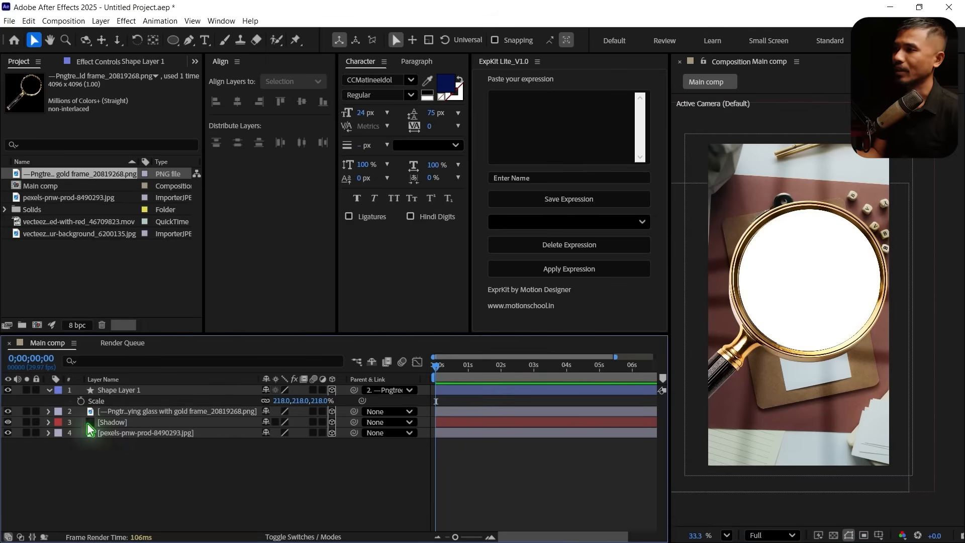
{"action": "left_click", "coordinate": [49, 391]}
Duplicate Shape Layer 1 and hide the original
{"action": "left_click", "coordinate": [138, 391]}
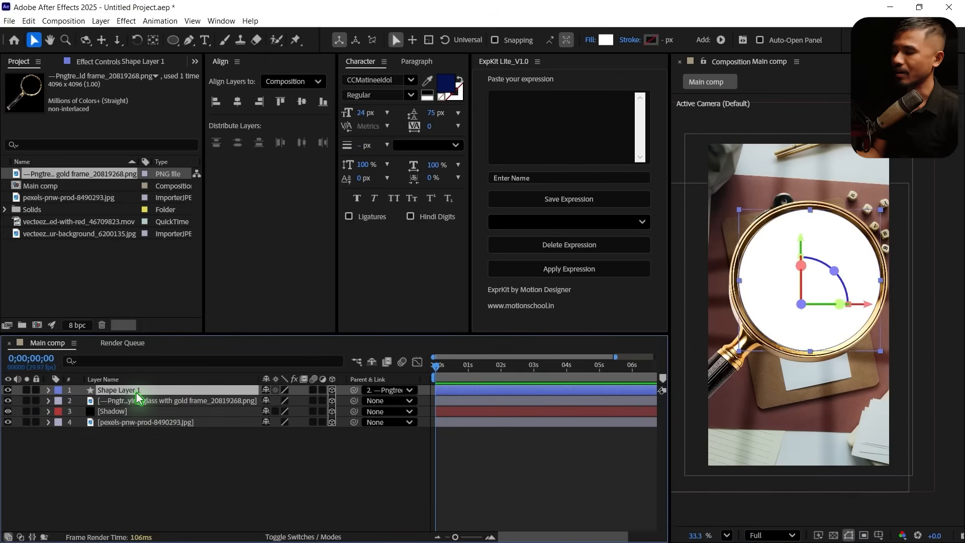
{"action": "key", "text": "ctrl+d"}
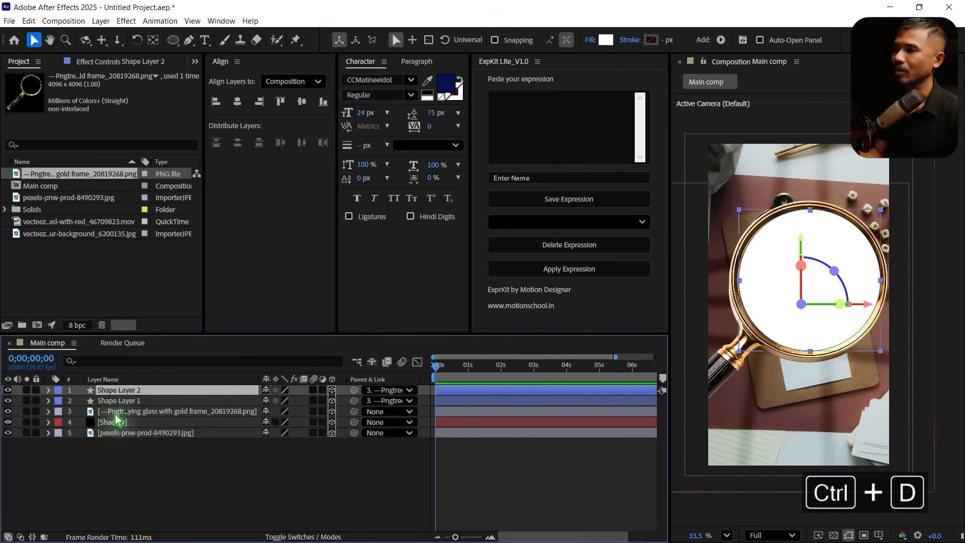
{"action": "left_click", "coordinate": [121, 402]}
{"action": "left_click", "coordinate": [7, 401]}
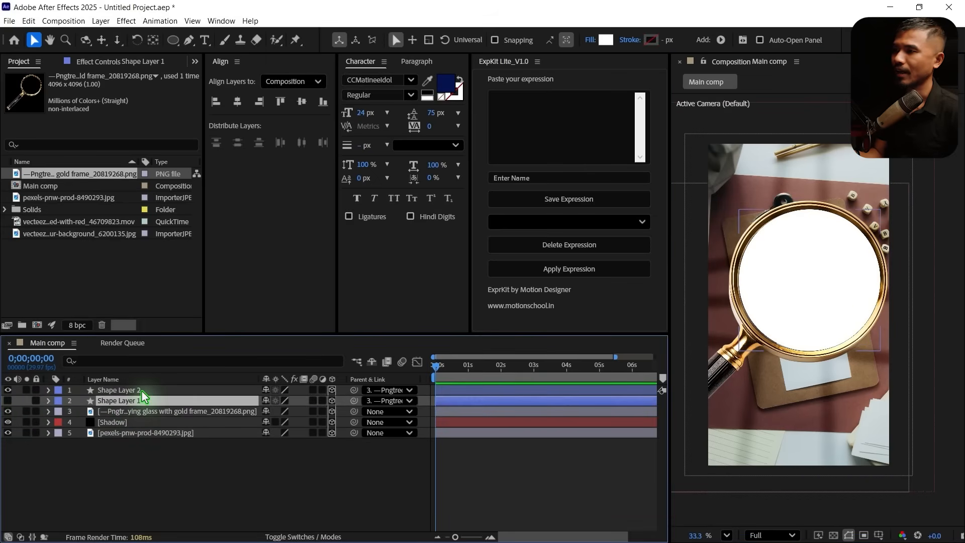
Rename the duplicated circle layer as Fx and hide it
{"action": "left_click", "coordinate": [137, 391]}
{"action": "key", "text": "Return"}
{"action": "type", "text": "F"}
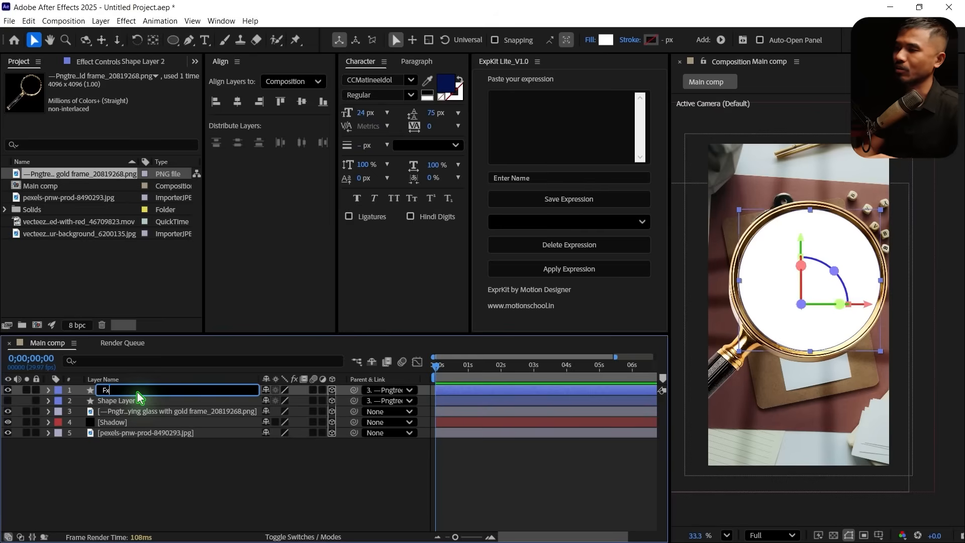
{"action": "type", "text": "x"}
{"action": "key", "text": "Return"}
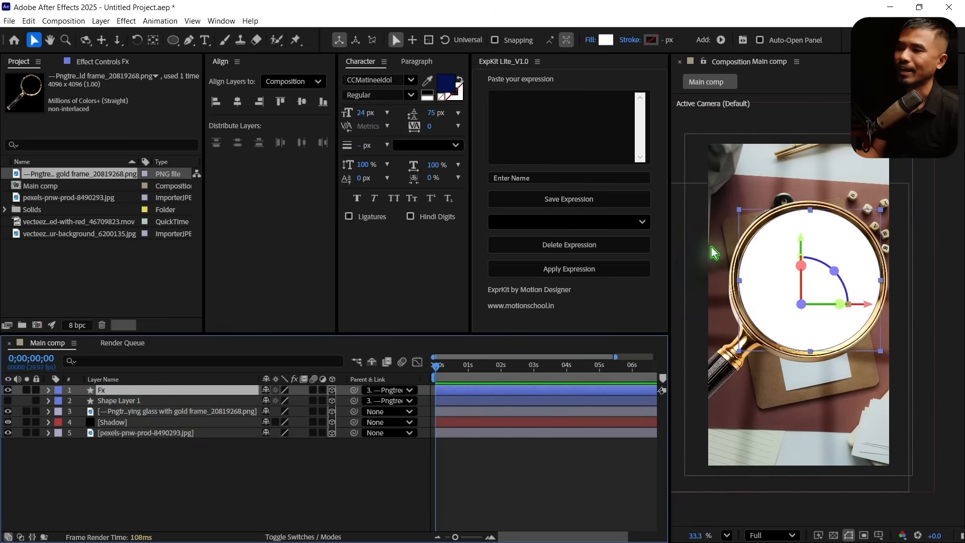
{"action": "left_click_drag", "start_coordinate": [7, 390], "coordinate": [8, 401]}
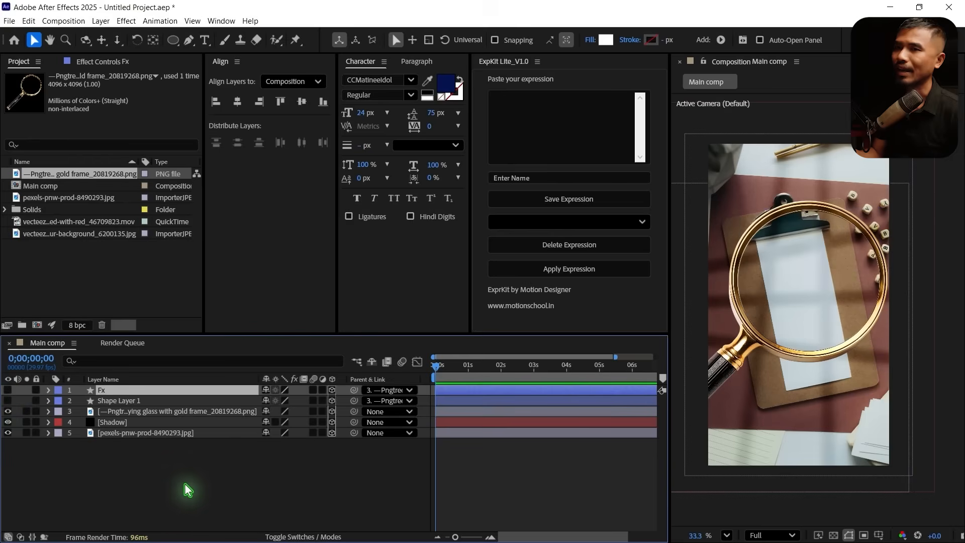
{"action": "left_click", "coordinate": [158, 511]}
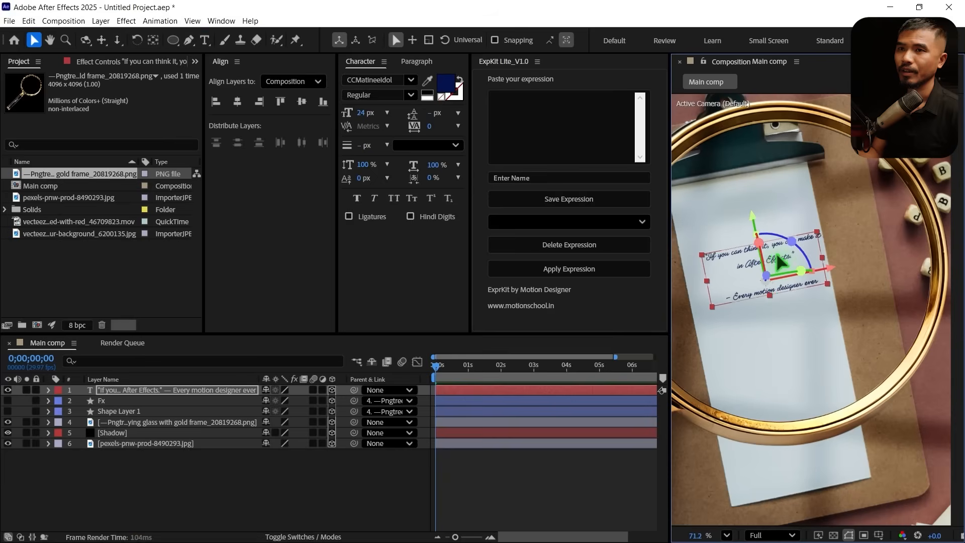
Move the slanted quote text into place on the clipboard's white paper, within the lens area
{"action": "left_click_drag", "start_coordinate": [756, 314], "coordinate": [773, 266]}
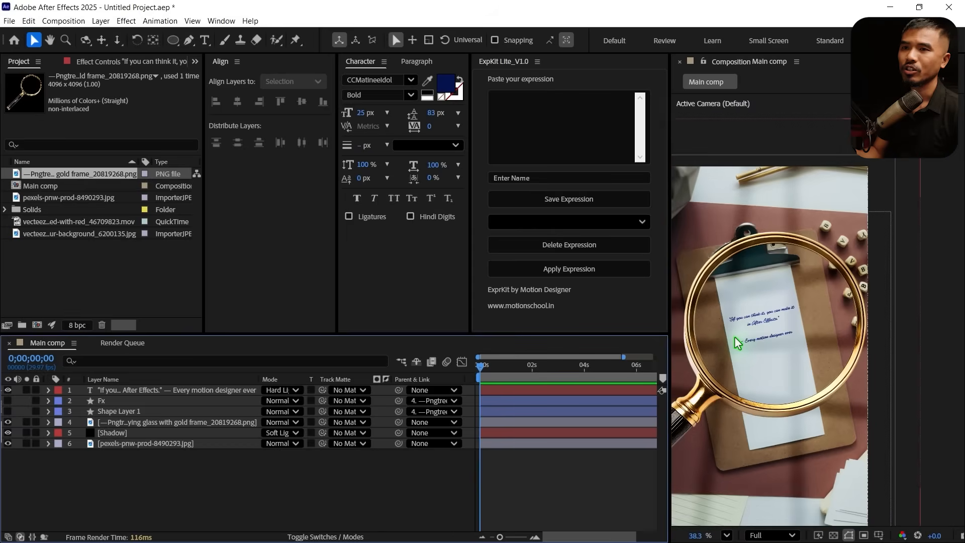
{"action": "scroll", "coordinate": [732, 338], "scroll_direction": "down", "scroll_amount": 2}
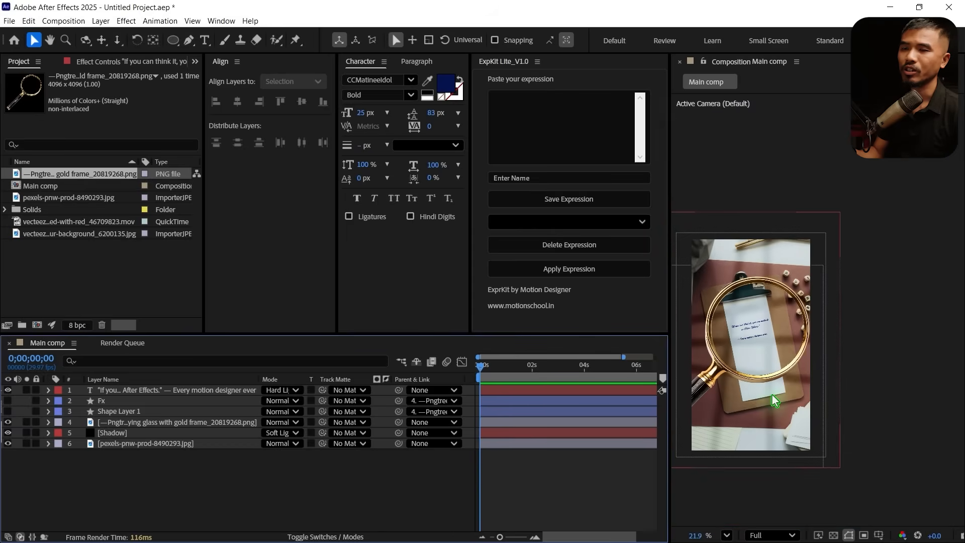
{"action": "left_click", "coordinate": [726, 536]}
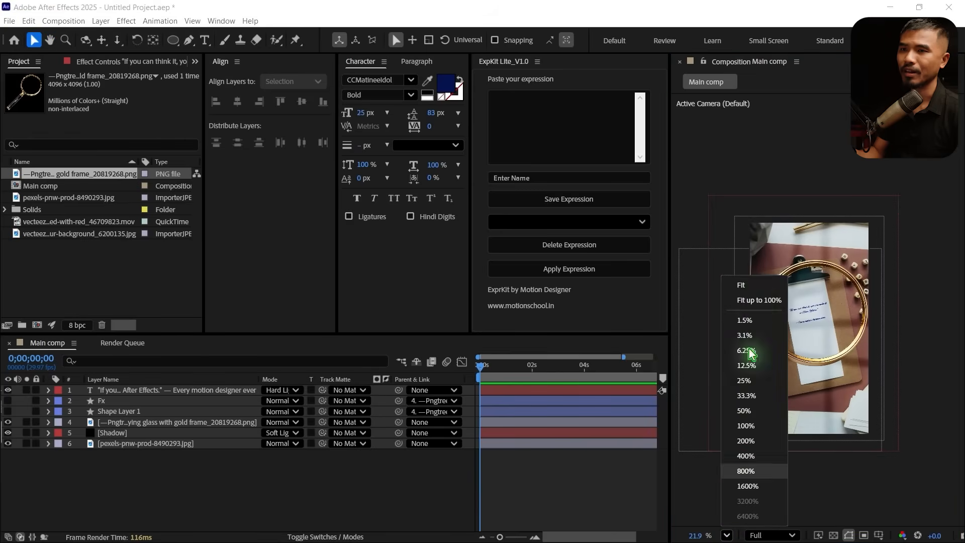
{"action": "left_click", "coordinate": [743, 296]}
Show the Fx layer and reorder the stack with Shadow on top and the quote text directly above the clipboard photo
{"action": "left_click", "coordinate": [132, 401]}
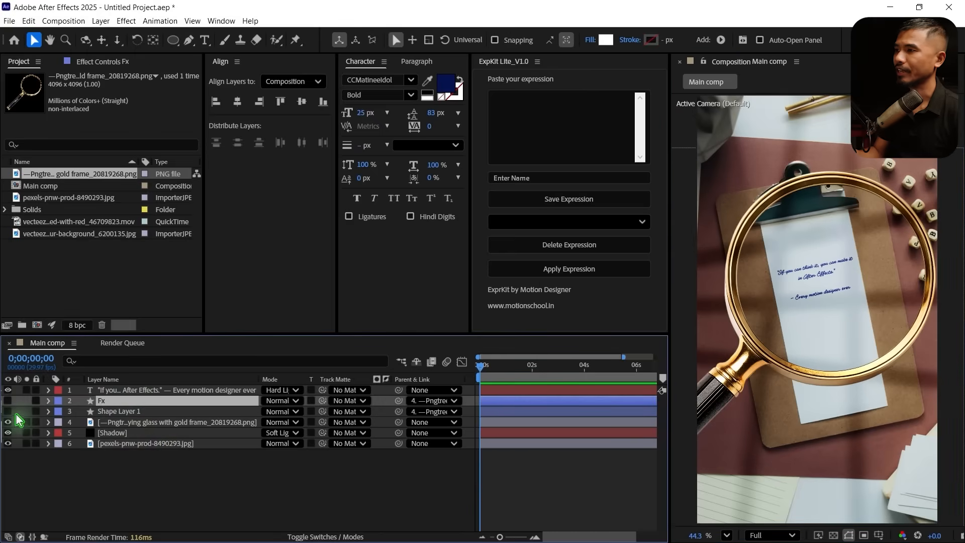
{"action": "left_click", "coordinate": [8, 411]}
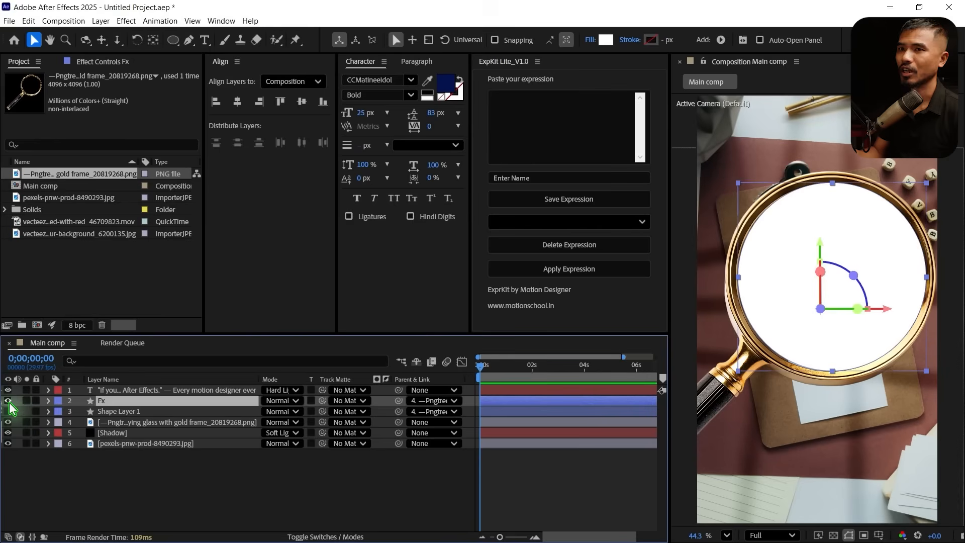
{"action": "left_click", "coordinate": [152, 392]}
{"action": "left_click_drag", "start_coordinate": [170, 396], "coordinate": [184, 443]}
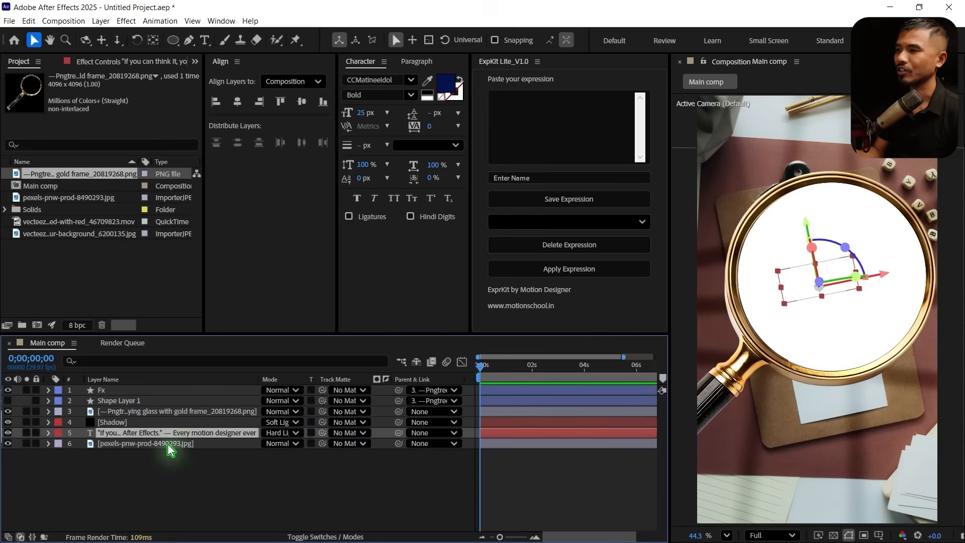
{"action": "left_click", "coordinate": [169, 443]}
{"action": "left_click", "coordinate": [141, 425]}
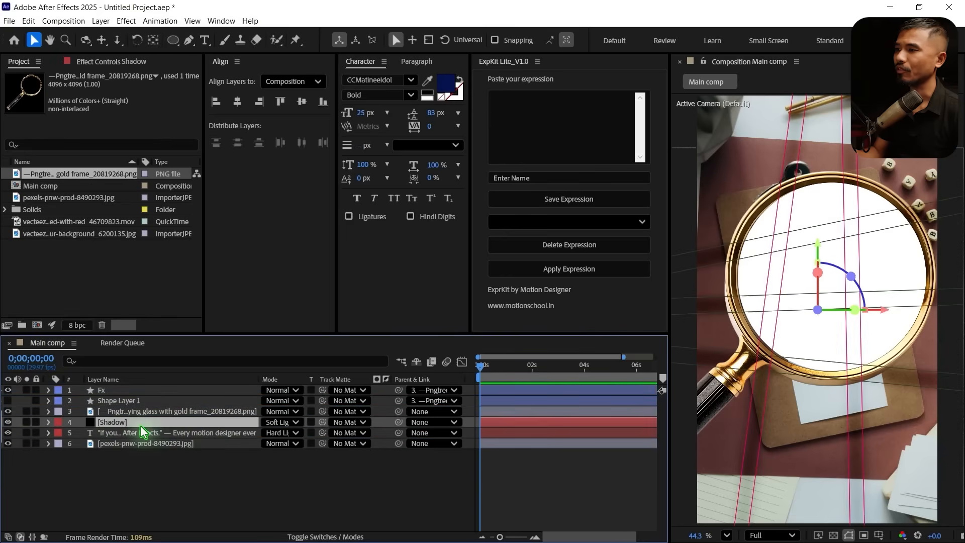
{"action": "left_click_drag", "start_coordinate": [110, 429], "coordinate": [123, 388]}
Turn the Fx circle layer into an adjustment layer
{"action": "left_click", "coordinate": [107, 401]}
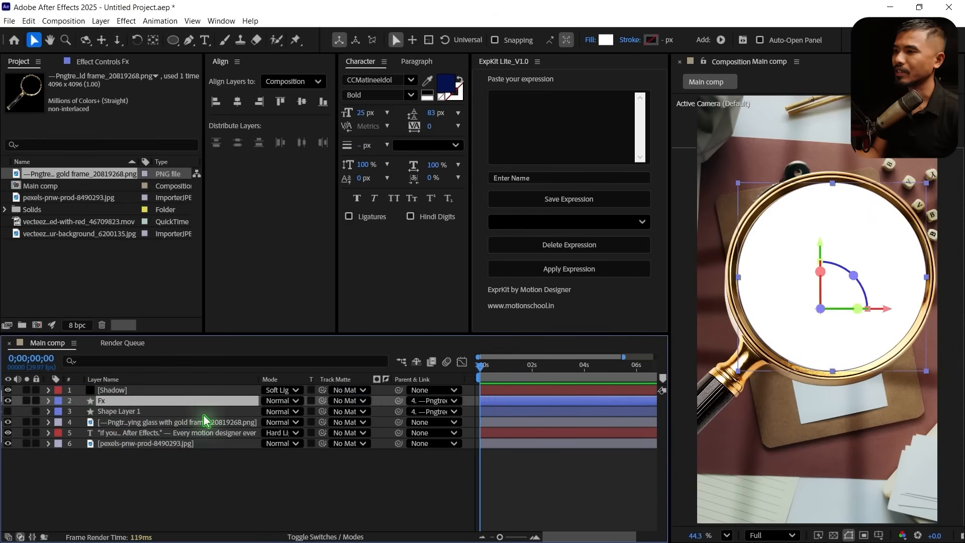
{"action": "left_click", "coordinate": [315, 536]}
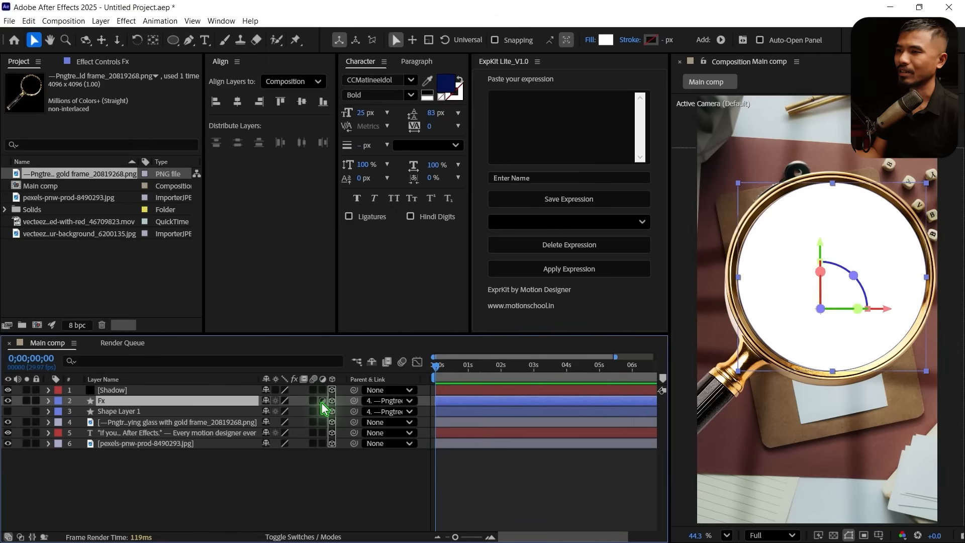
{"action": "left_click", "coordinate": [321, 401]}
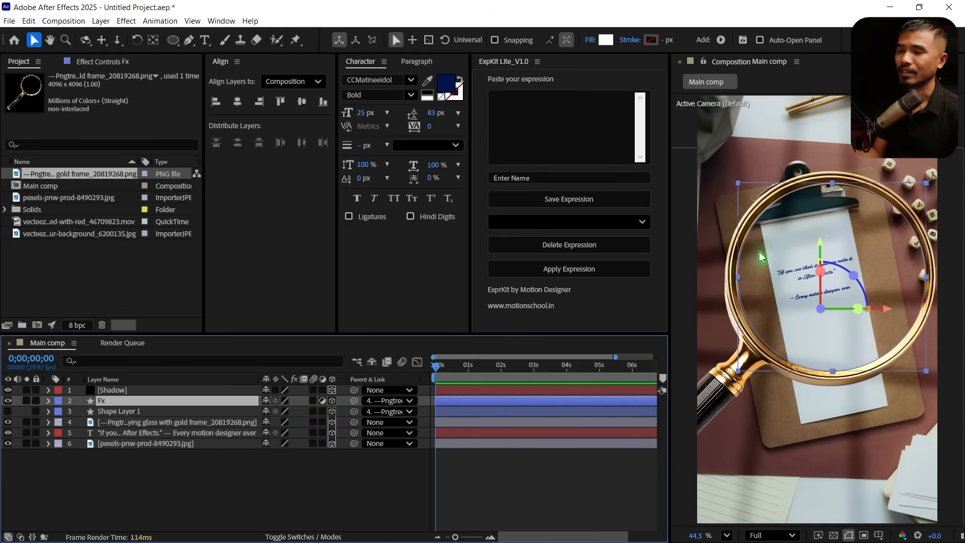
{"action": "left_click", "coordinate": [188, 490]}
Apply the Magnify effect to the Fx layer
{"action": "left_click", "coordinate": [133, 405]}
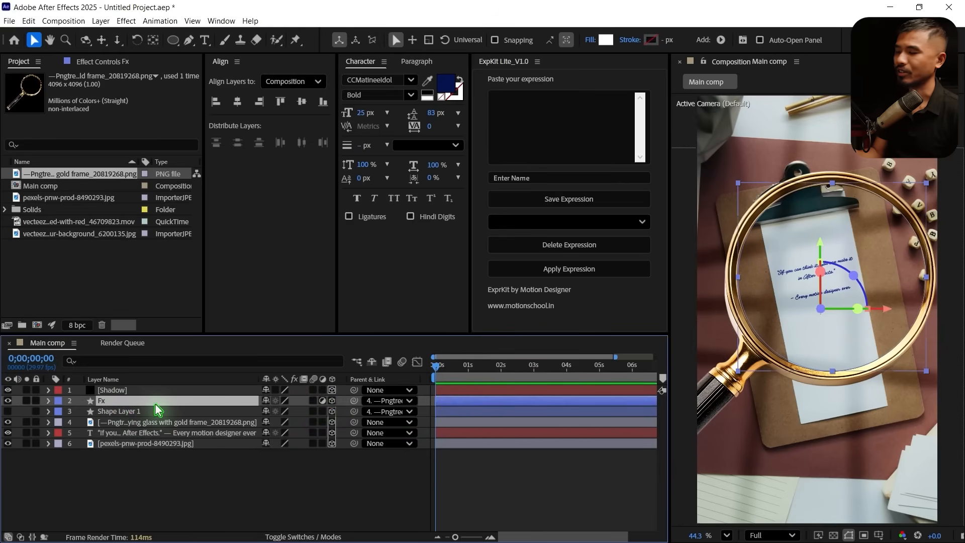
{"action": "key", "text": "ctrl+space"}
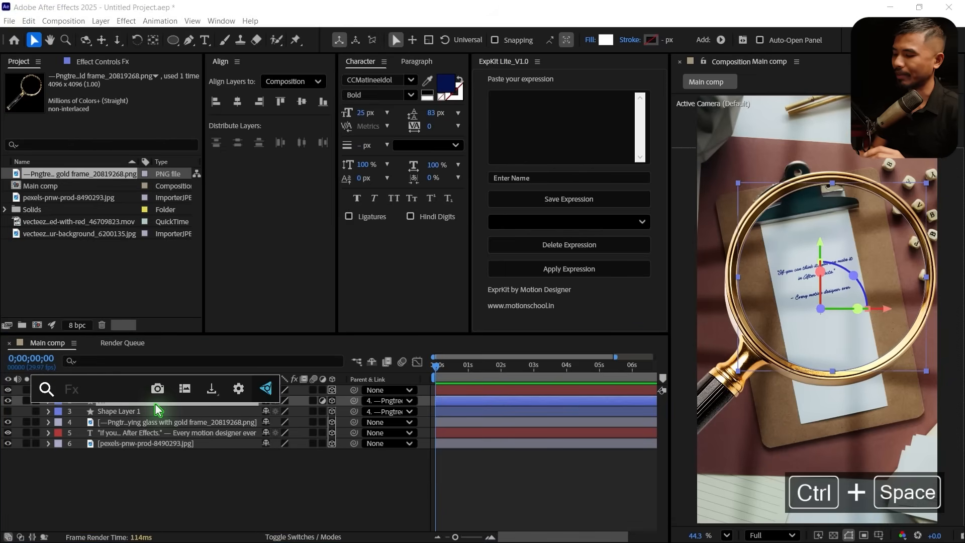
{"action": "type", "text": "mag"}
{"action": "key", "text": "Return"}
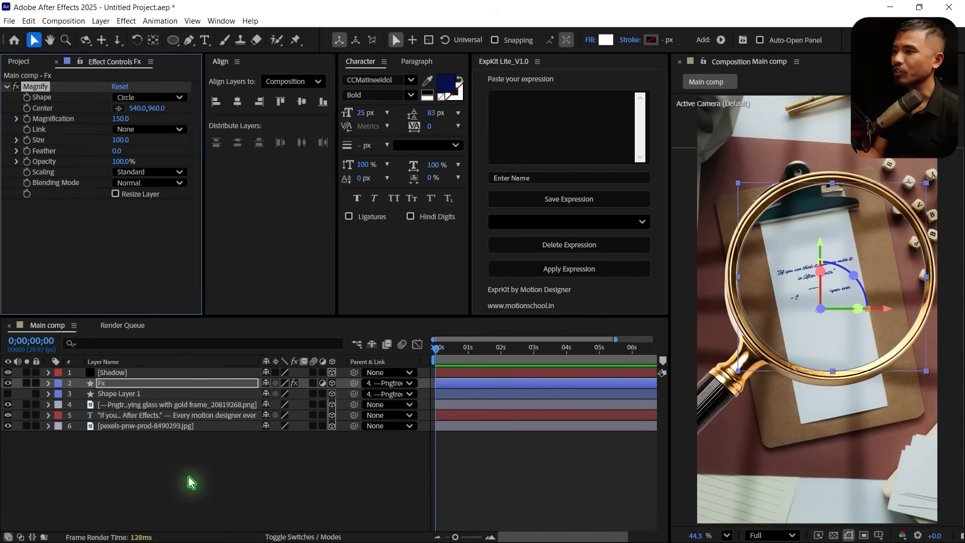
Add a null object, make it a 3D layer and move it to about the centre of the lens
{"action": "left_click", "coordinate": [101, 20]}
{"action": "mouse_move", "coordinate": [134, 35]}
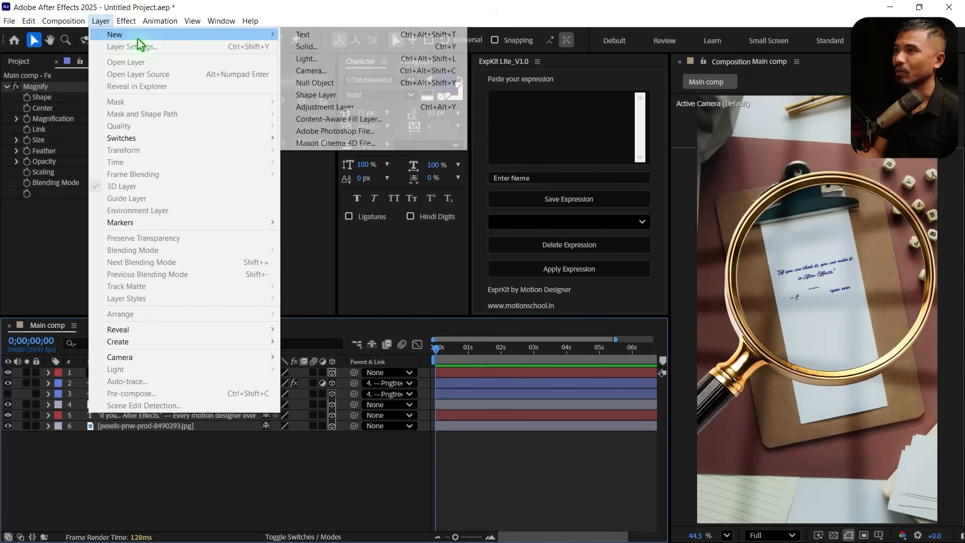
{"action": "left_click", "coordinate": [370, 83]}
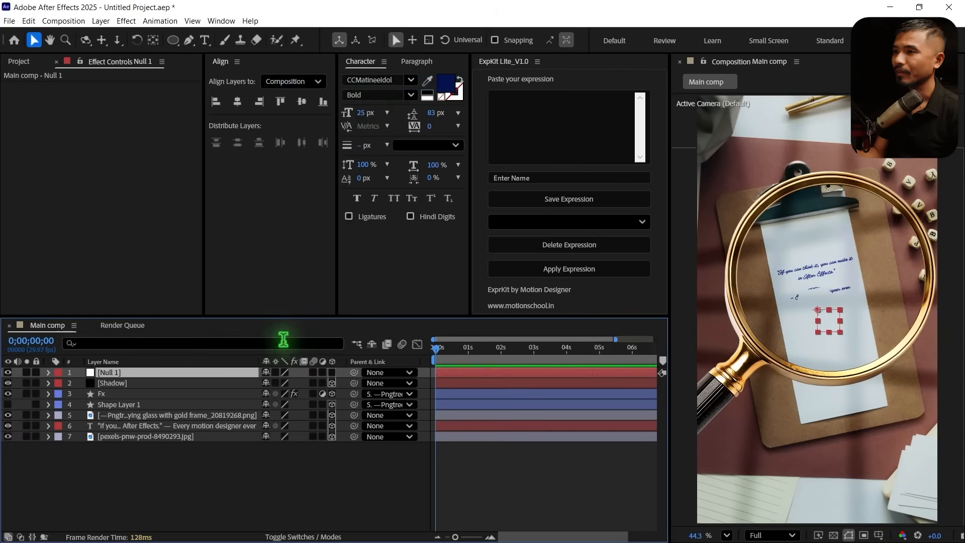
{"action": "left_click", "coordinate": [332, 373]}
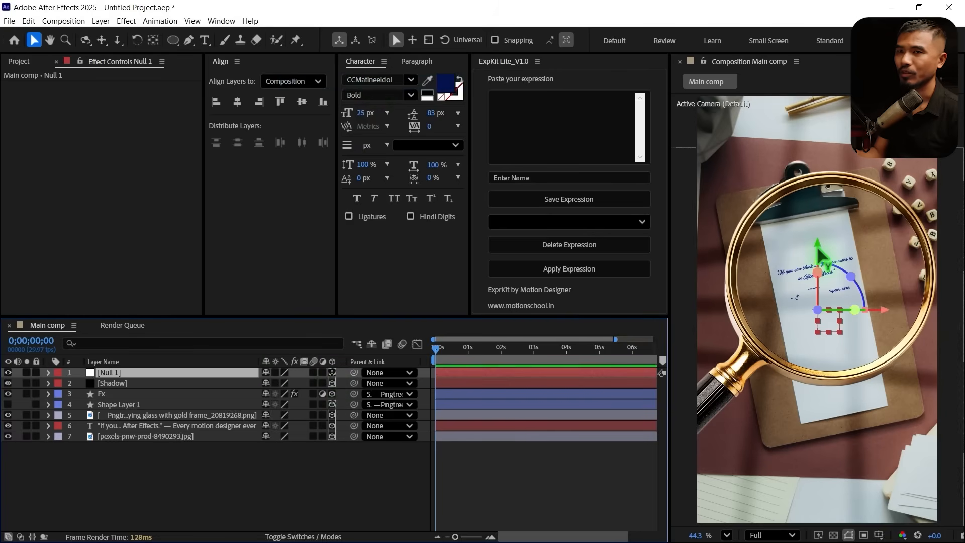
{"action": "left_click_drag", "start_coordinate": [820, 256], "coordinate": [838, 223]}
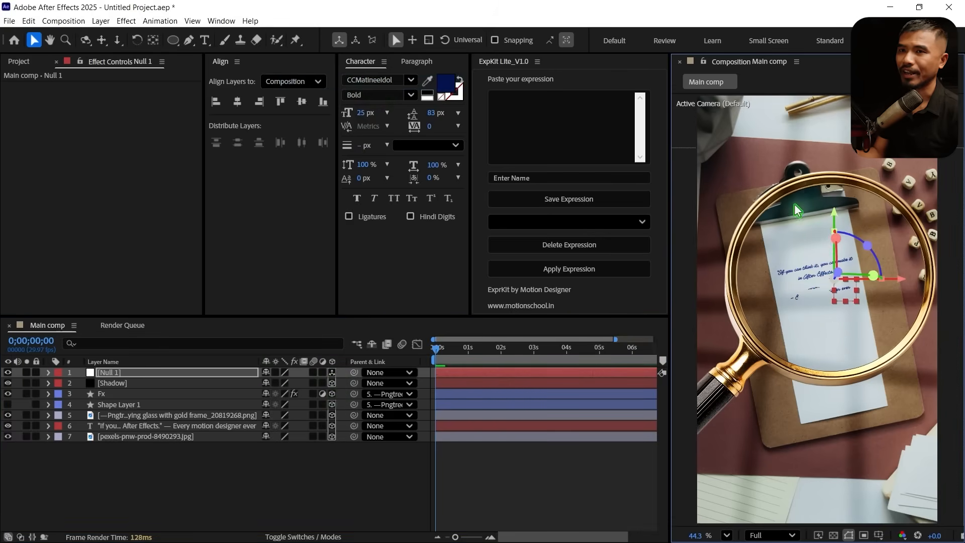
Rename the null layer as Mag controller
{"action": "left_click", "coordinate": [120, 372]}
{"action": "key", "text": "Return"}
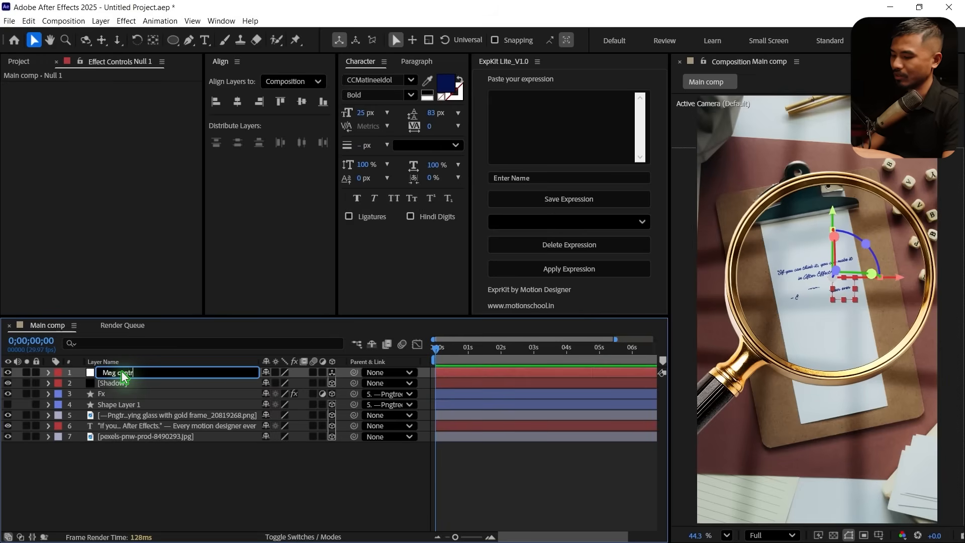
{"action": "type", "text": "Mag controller"}
{"action": "key", "text": "Return"}
Parent the magnifying glass image, the Fx layer and Shape Layer 1 to the Mag controller null
{"action": "left_click", "coordinate": [125, 393]}
{"action": "left_click", "coordinate": [148, 475]}
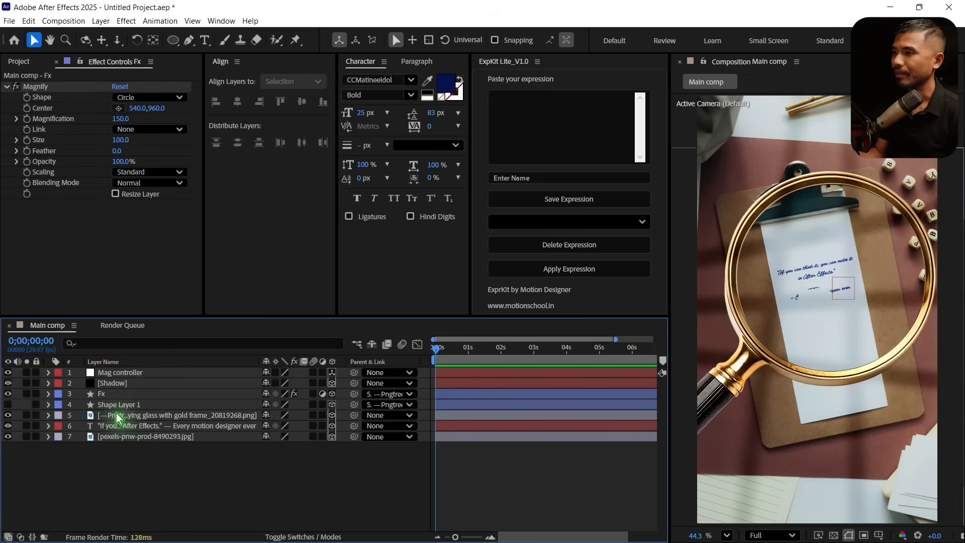
{"action": "left_click", "coordinate": [116, 417]}
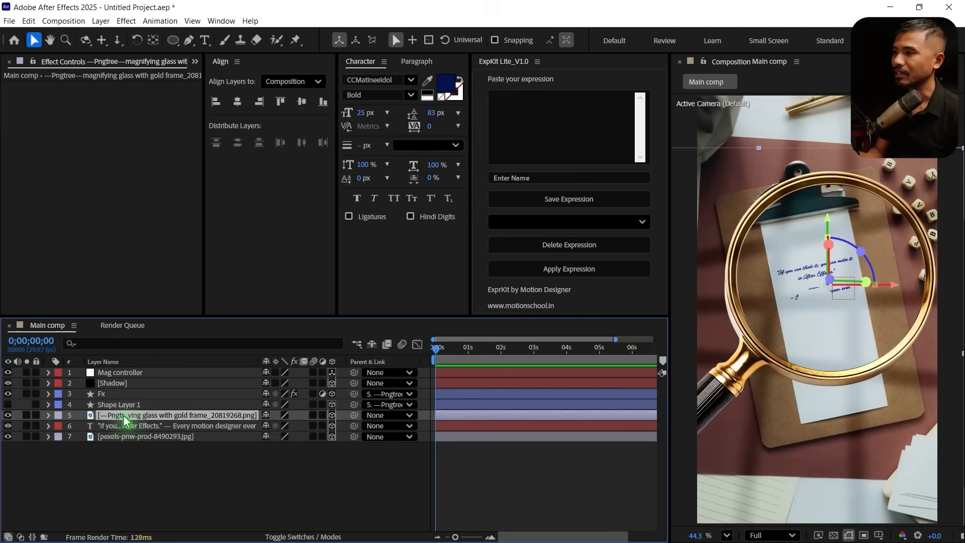
{"action": "left_click", "coordinate": [107, 394]}
{"action": "left_click", "coordinate": [108, 404], "text": "shift"}
{"action": "left_click_drag", "start_coordinate": [354, 394], "coordinate": [129, 377]}
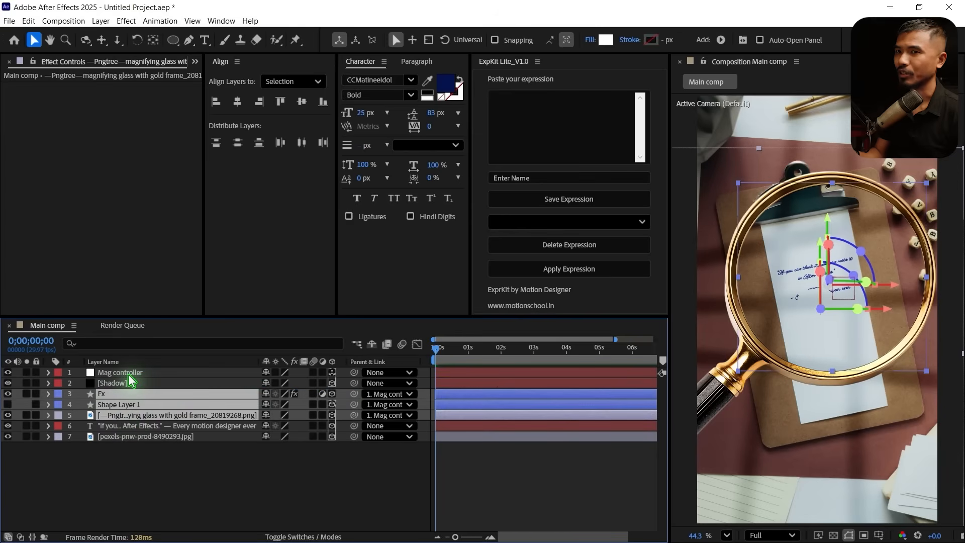
Test the parenting by shifting the Mag controller's position and undo the move
{"action": "left_click", "coordinate": [130, 378]}
{"action": "key", "text": "p"}
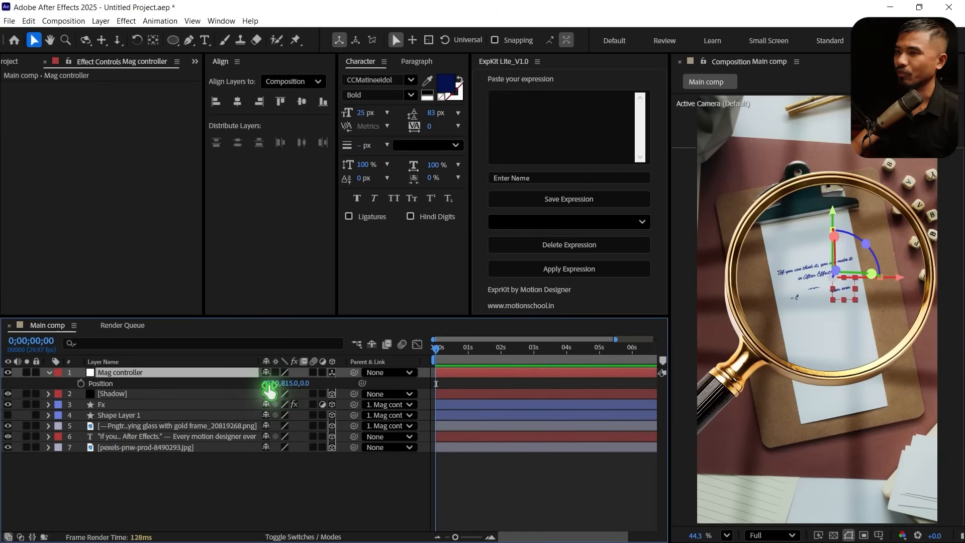
{"action": "mouse_move", "coordinate": [282, 384]}
{"action": "left_mouse_down"}
{"action": "mouse_move", "coordinate": [292, 384]}
{"action": "mouse_move", "coordinate": [218, 388]}
{"action": "mouse_move", "coordinate": [278, 402]}
{"action": "left_mouse_up"}
{"action": "key", "text": "ctrl+z"}
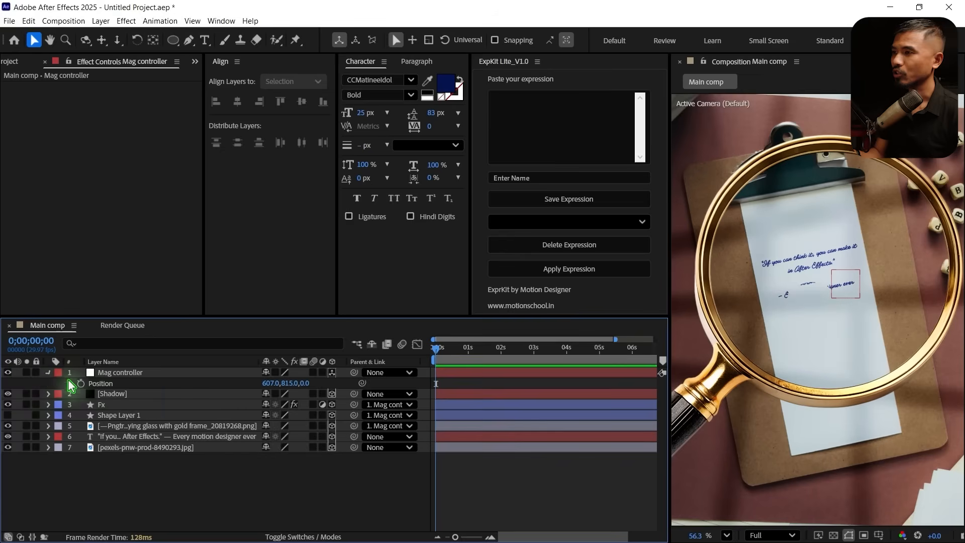
{"action": "left_click", "coordinate": [50, 372]}
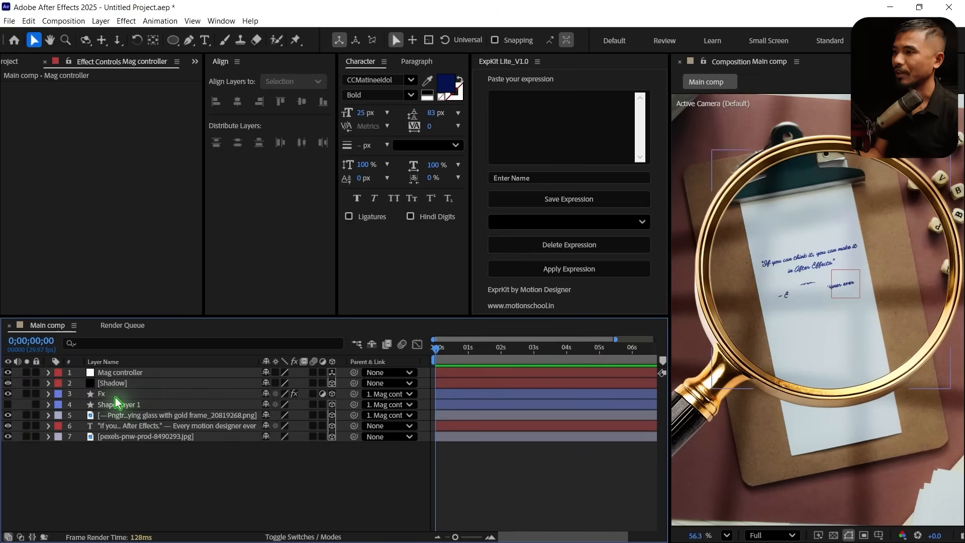
Place the Fx layer's Magnify center on the quote text inside the lens, at about 519, 830
{"action": "left_click", "coordinate": [129, 395]}
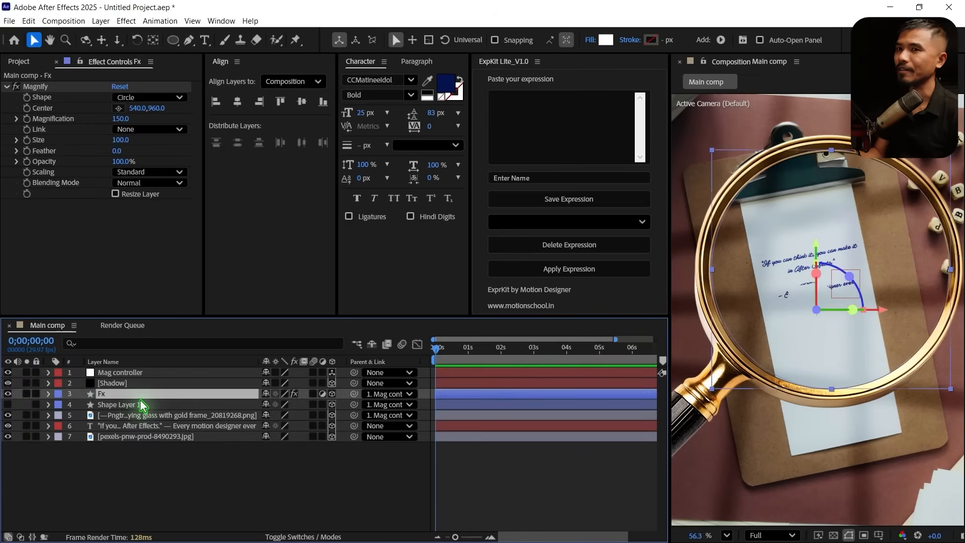
{"action": "left_click", "coordinate": [51, 107]}
{"action": "left_click", "coordinate": [119, 108]}
{"action": "left_click", "coordinate": [807, 274]}
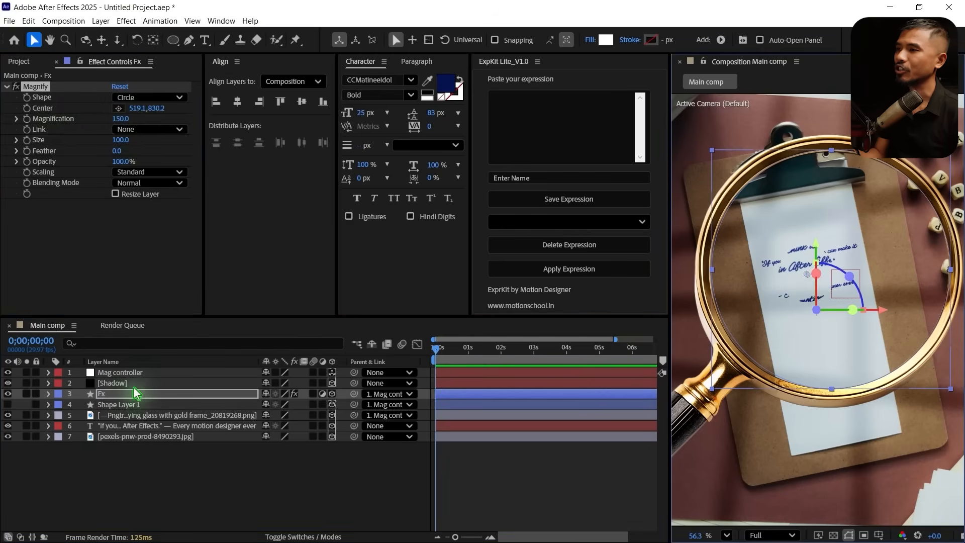
Link the Magnify effect's Center to the Mag controller's Position with an expression
{"action": "left_click", "coordinate": [121, 375]}
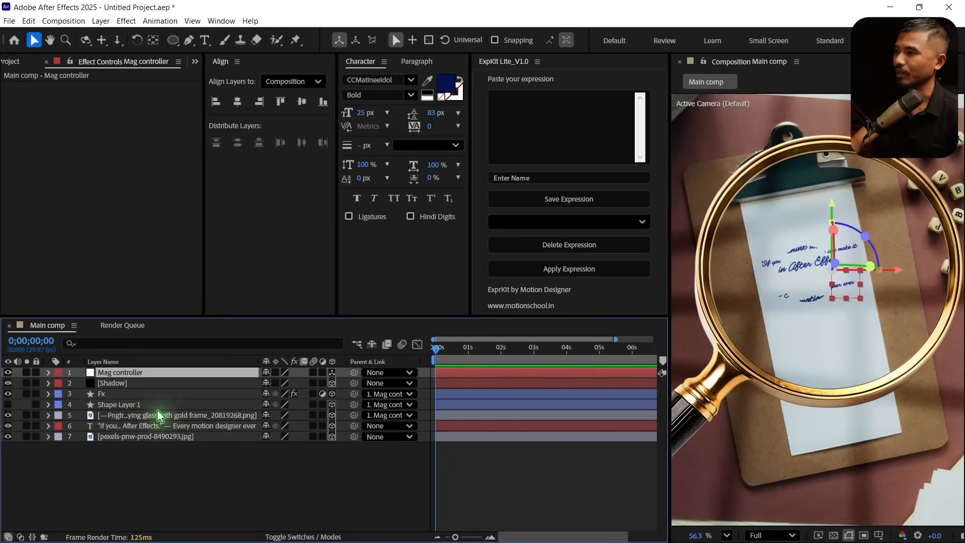
{"action": "key", "text": "p"}
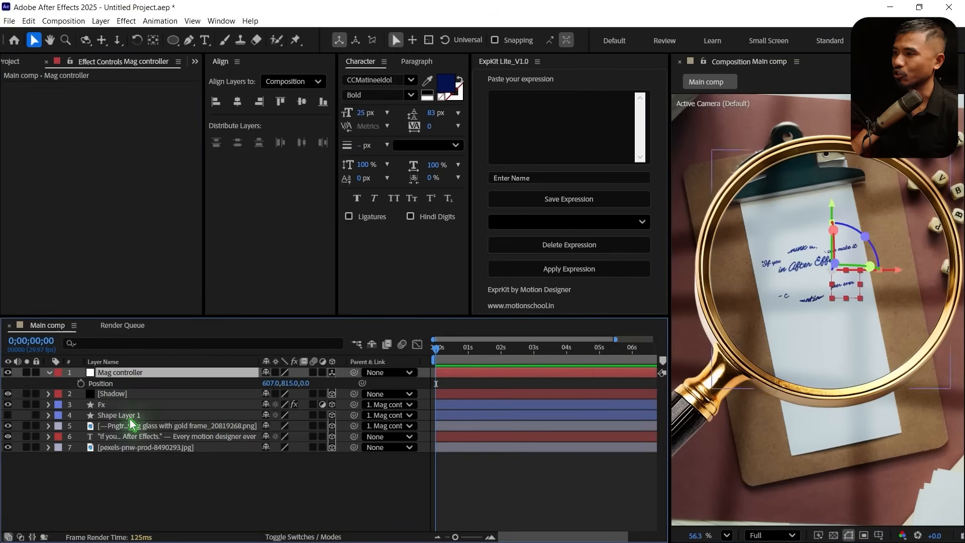
{"action": "left_click", "coordinate": [116, 405]}
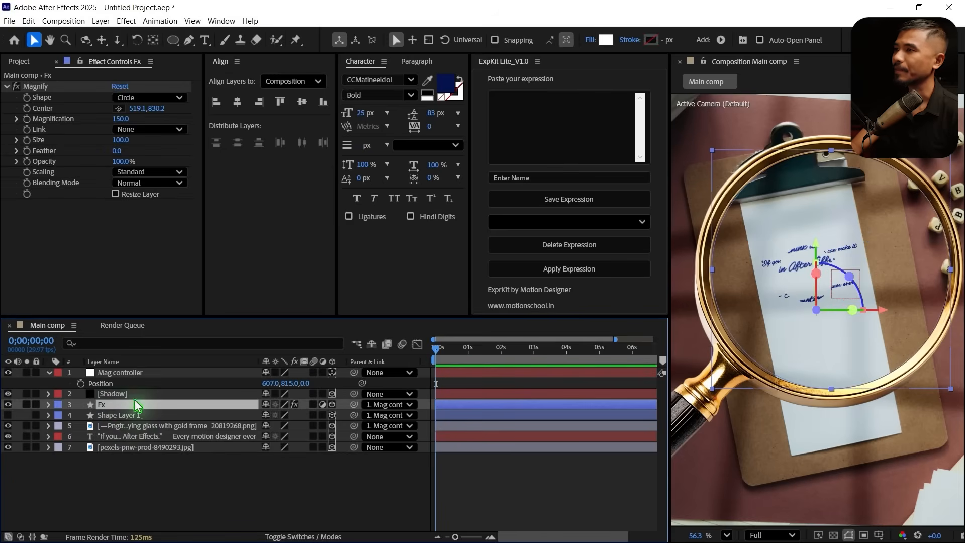
{"action": "left_click", "coordinate": [26, 109], "text": "alt"}
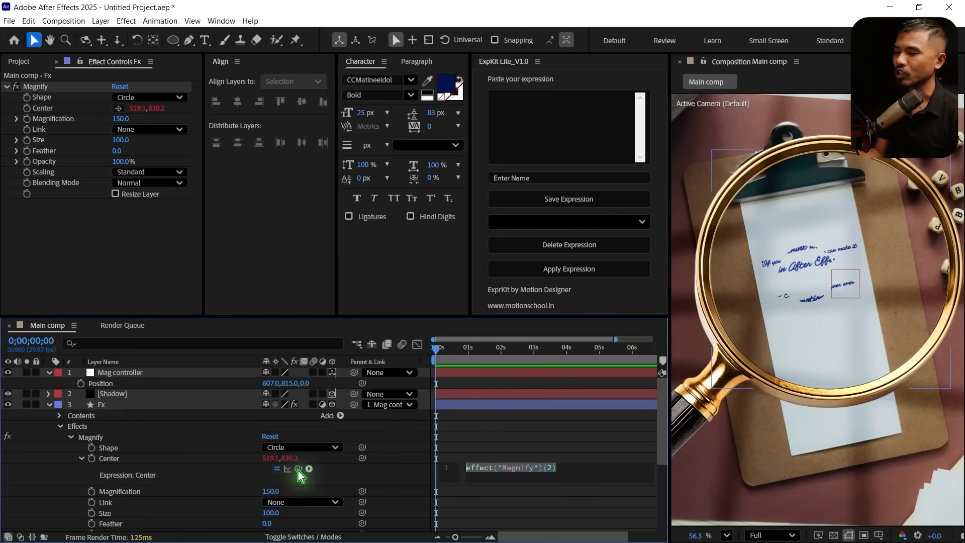
{"action": "left_click_drag", "start_coordinate": [298, 468], "coordinate": [120, 389]}
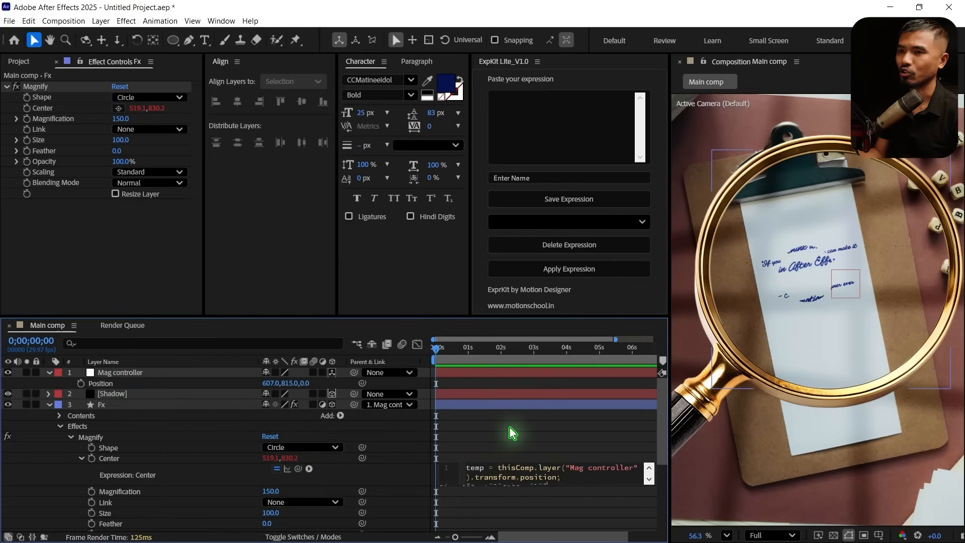
{"action": "left_click", "coordinate": [50, 405]}
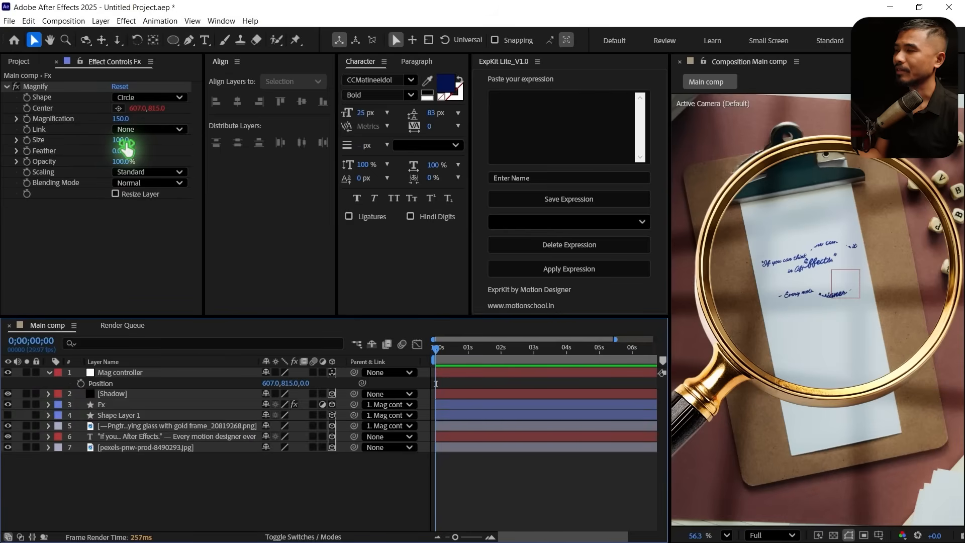
Set the Magnify effect's Size to 712 and its Magnification to 200
{"action": "left_click_drag", "start_coordinate": [135, 144], "coordinate": [211, 149]}
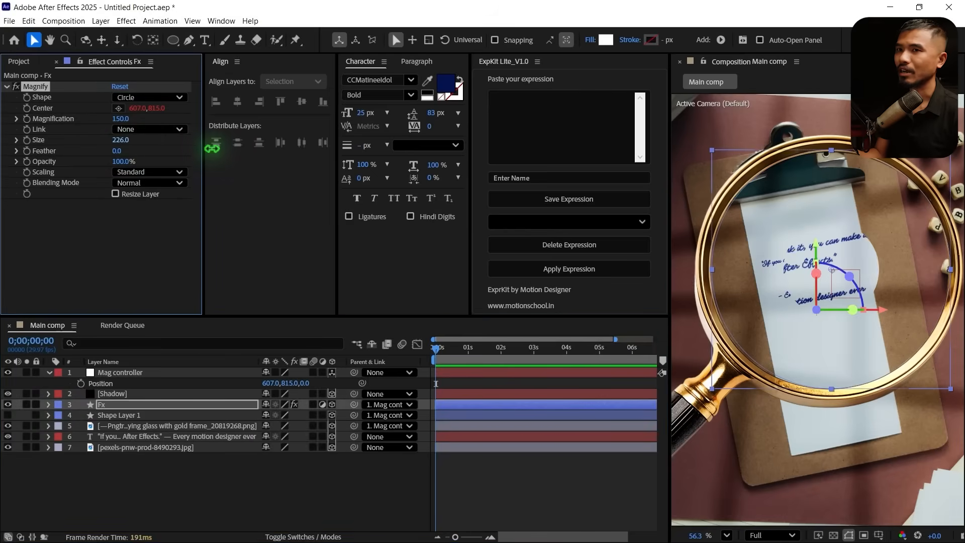
{"action": "left_click", "coordinate": [124, 120]}
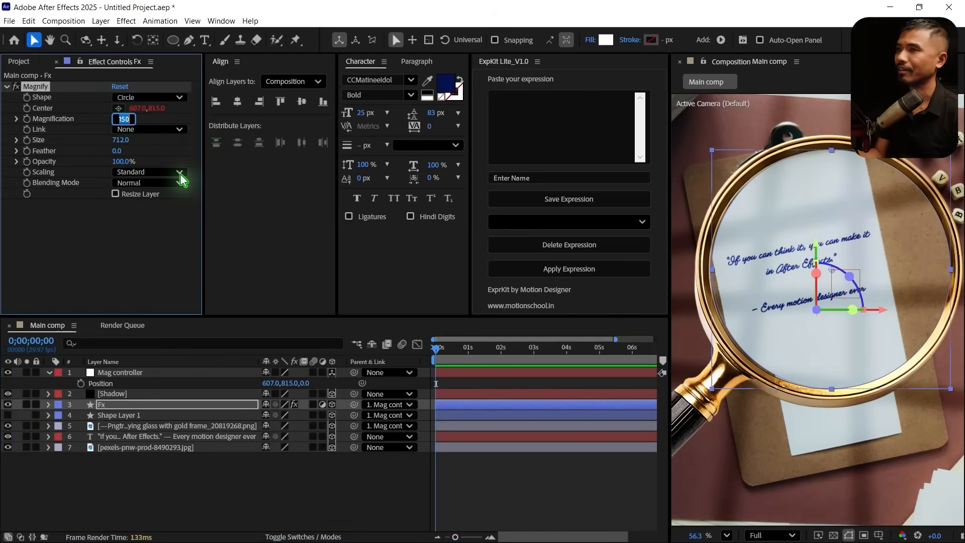
{"action": "type", "text": "2"}
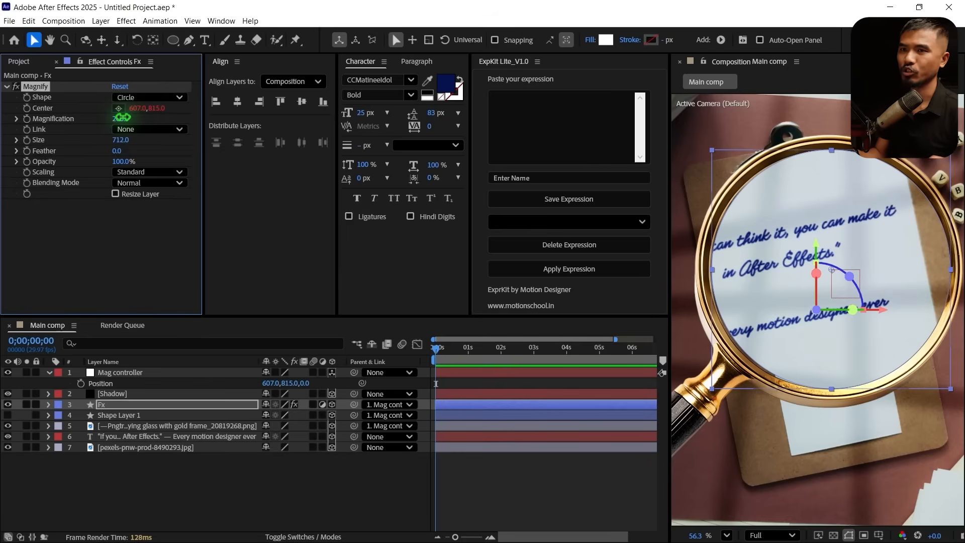
{"action": "type", "text": "00"}
{"action": "key", "text": "Return"}
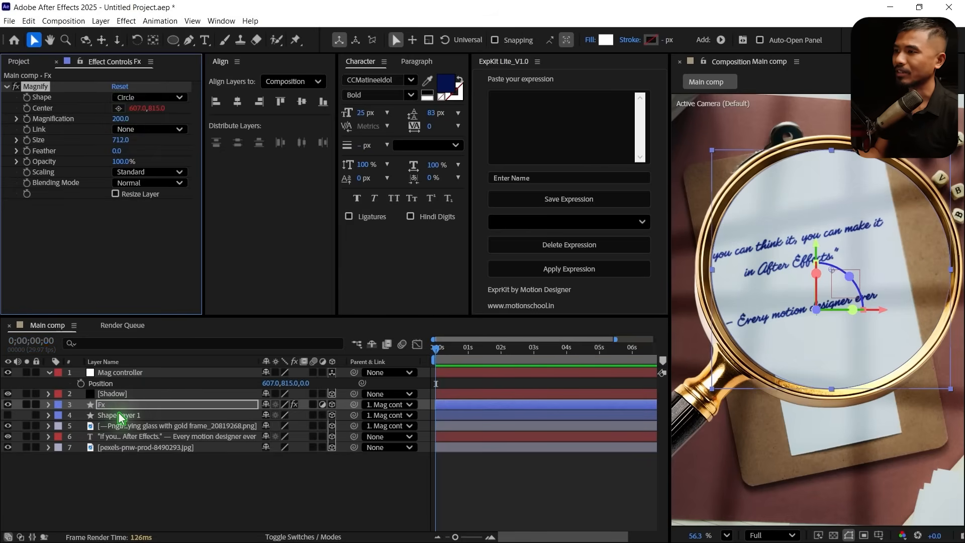
Apply the Bulge effect to the Fx layer and link its Bulge Center to the Mag controller's Position
{"action": "left_click", "coordinate": [118, 405]}
{"action": "key", "text": "ctrl+space"}
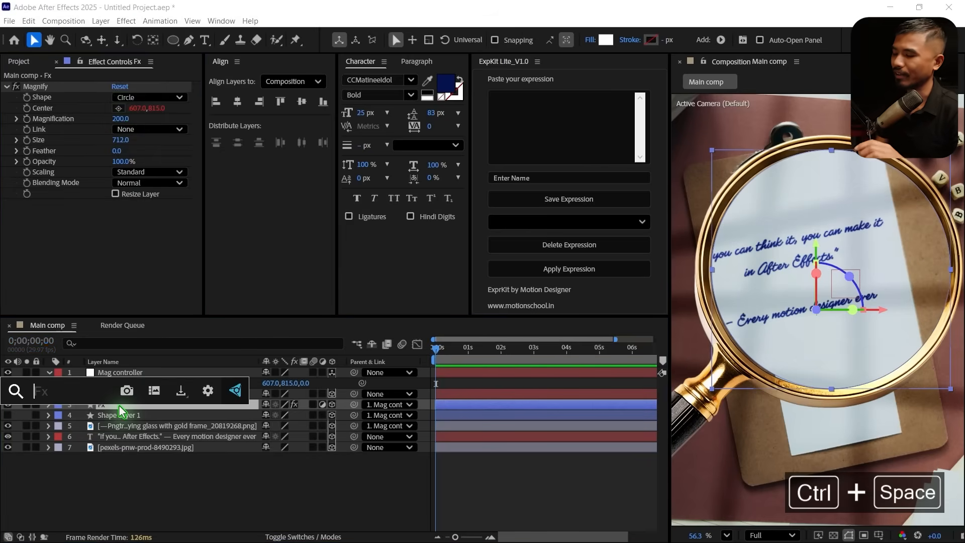
{"action": "type", "text": "bulge"}
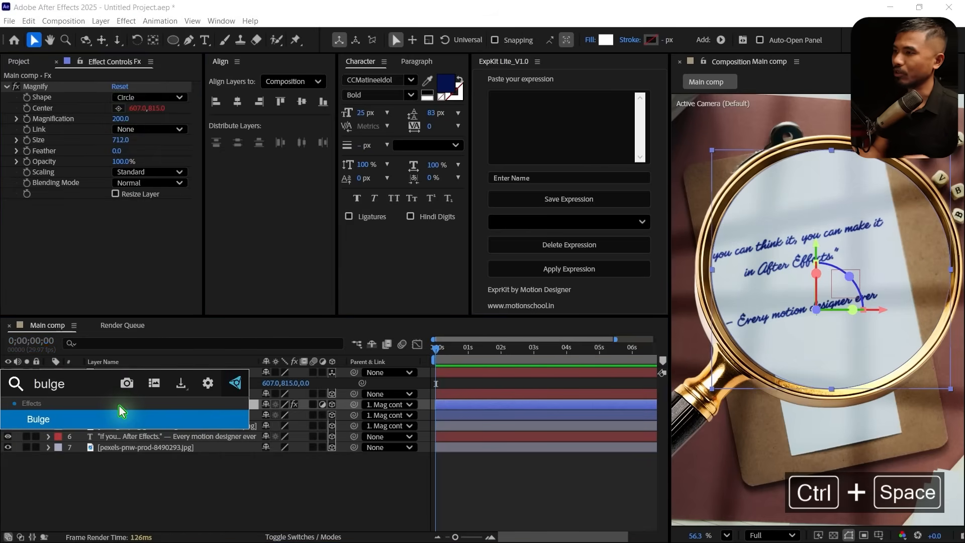
{"action": "left_click", "coordinate": [117, 410]}
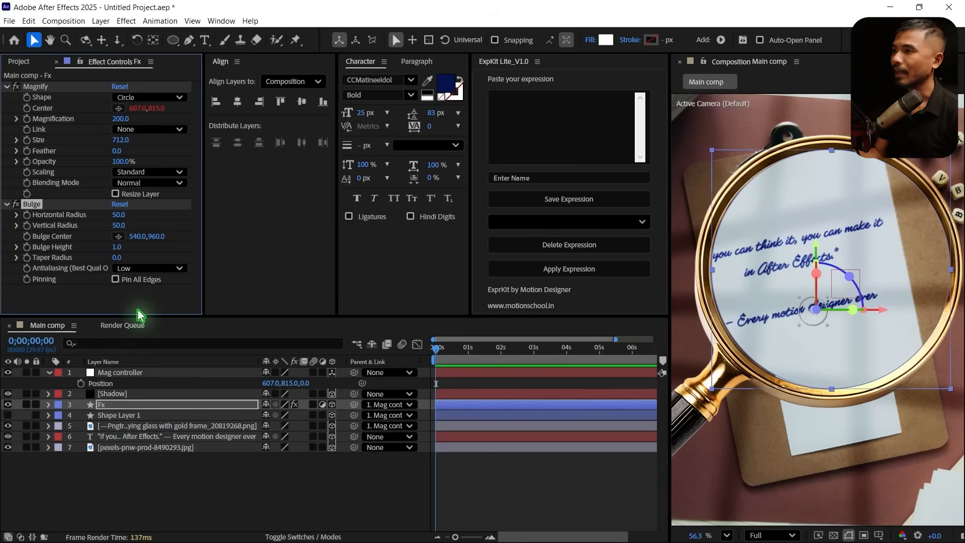
{"action": "left_click", "coordinate": [27, 237], "text": "alt"}
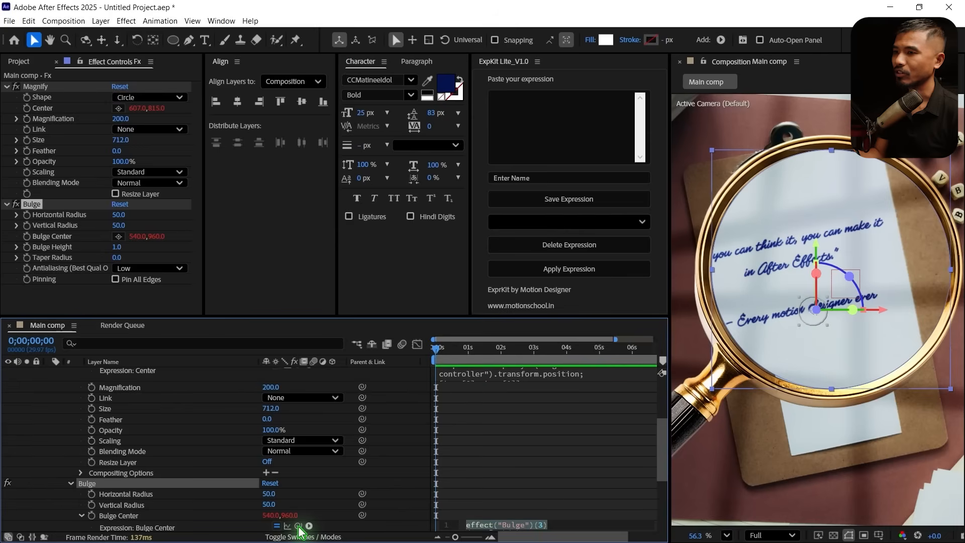
{"action": "left_click_drag", "start_coordinate": [298, 526], "coordinate": [113, 389]}
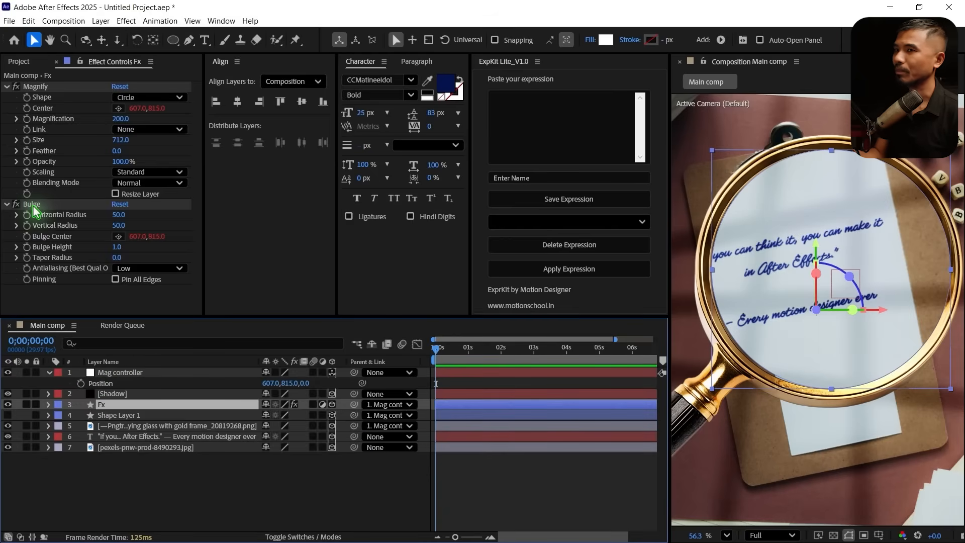
Set the Bulge effect's Horizontal Radius to 443 and enlarge its Vertical Radius to cover the lens
{"action": "left_click", "coordinate": [33, 205]}
{"action": "scroll", "coordinate": [901, 272], "scroll_direction": "up", "scroll_amount": 5}
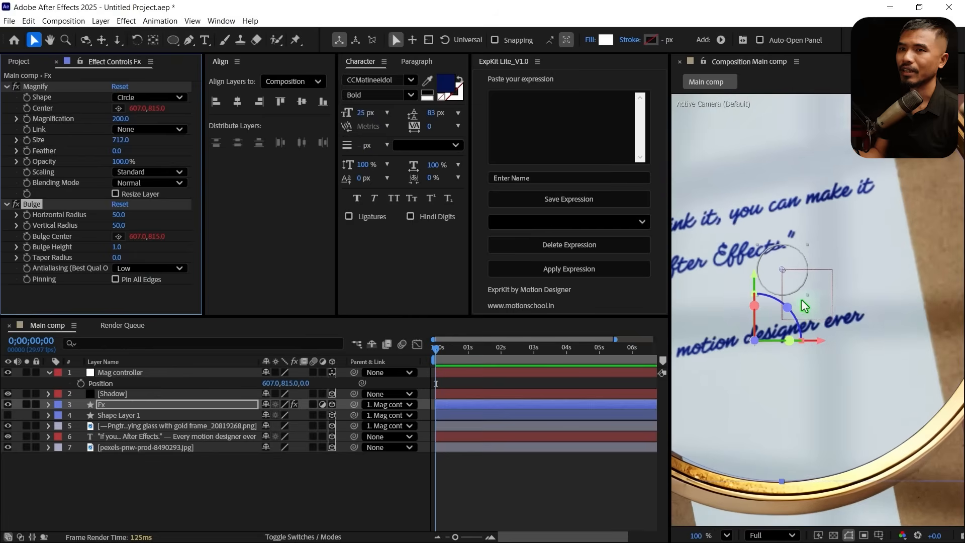
{"action": "scroll", "coordinate": [799, 325], "scroll_direction": "down", "scroll_amount": 2}
{"action": "left_click_drag", "start_coordinate": [828, 342], "coordinate": [854, 321]}
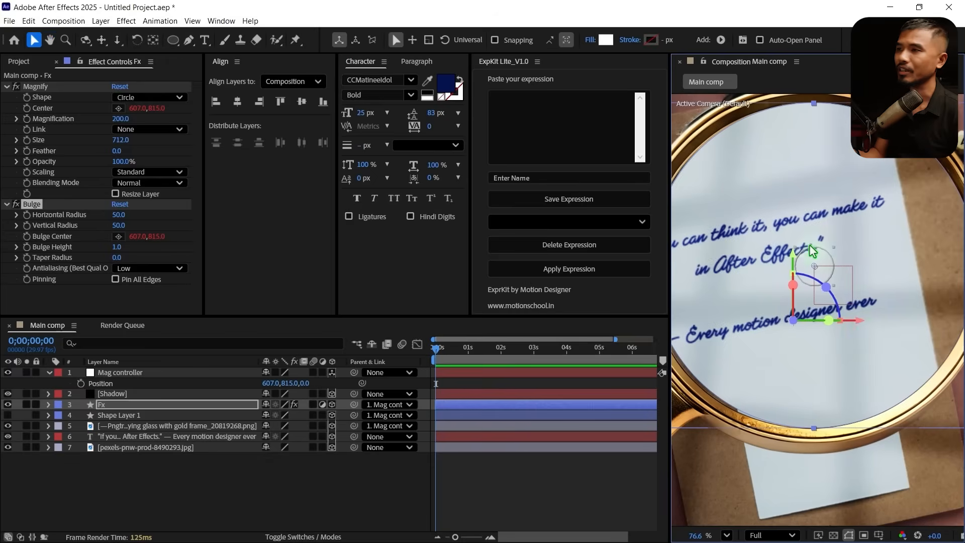
{"action": "scroll", "coordinate": [752, 288], "scroll_direction": "down", "scroll_amount": 2}
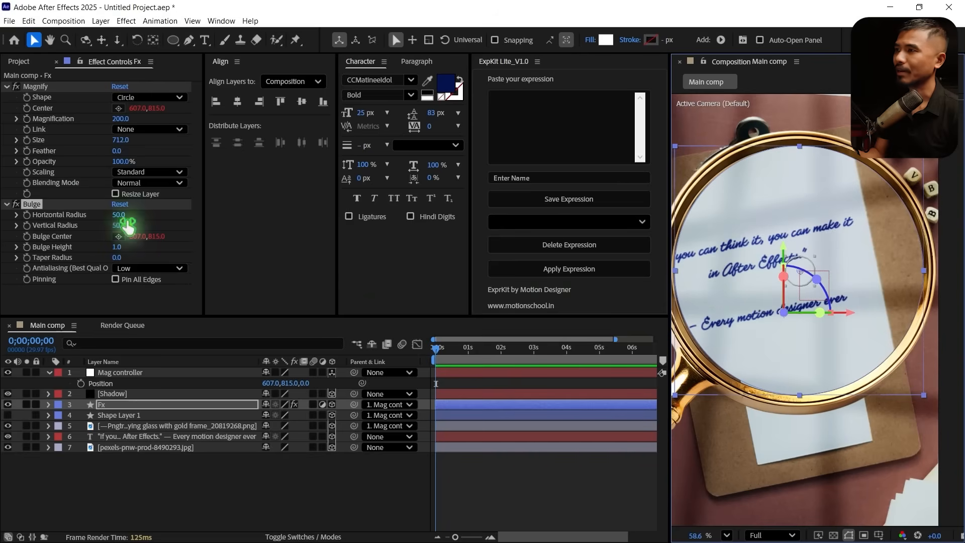
{"action": "left_click_drag", "start_coordinate": [120, 217], "coordinate": [428, 267]}
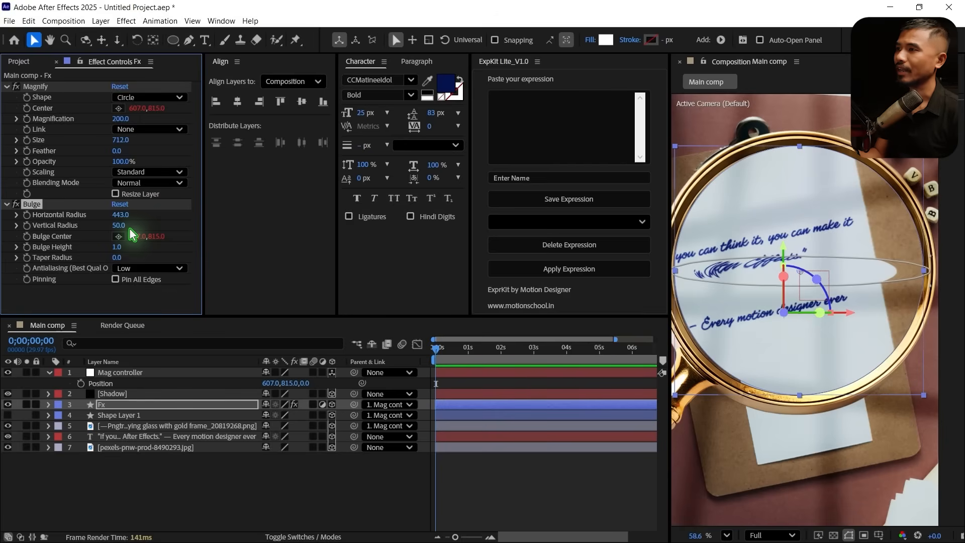
{"action": "left_click_drag", "start_coordinate": [126, 233], "coordinate": [309, 231]}
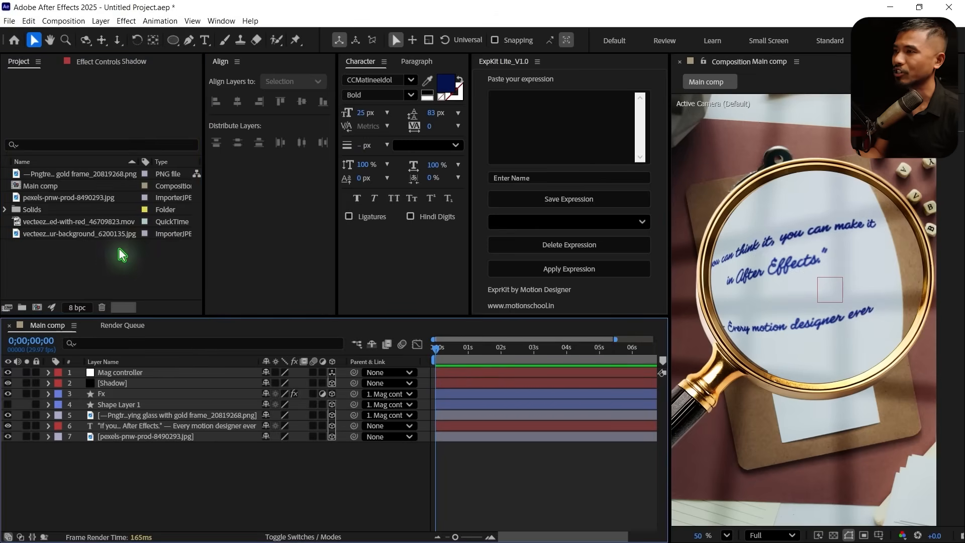
Add the gradient-blur background image above the Fx layer as a 3D layer parented to Shape Layer 1
{"action": "left_click_drag", "start_coordinate": [68, 235], "coordinate": [189, 398]}
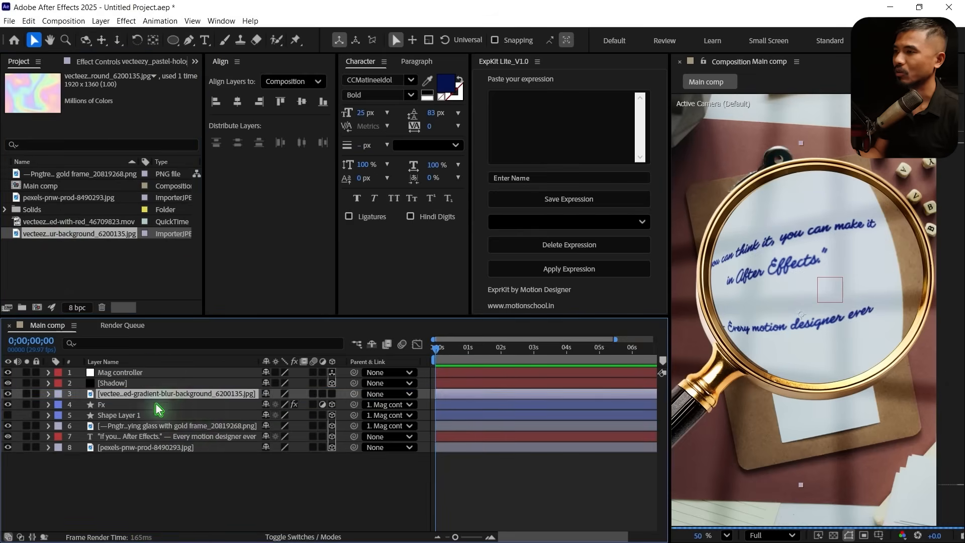
{"action": "left_click", "coordinate": [332, 394]}
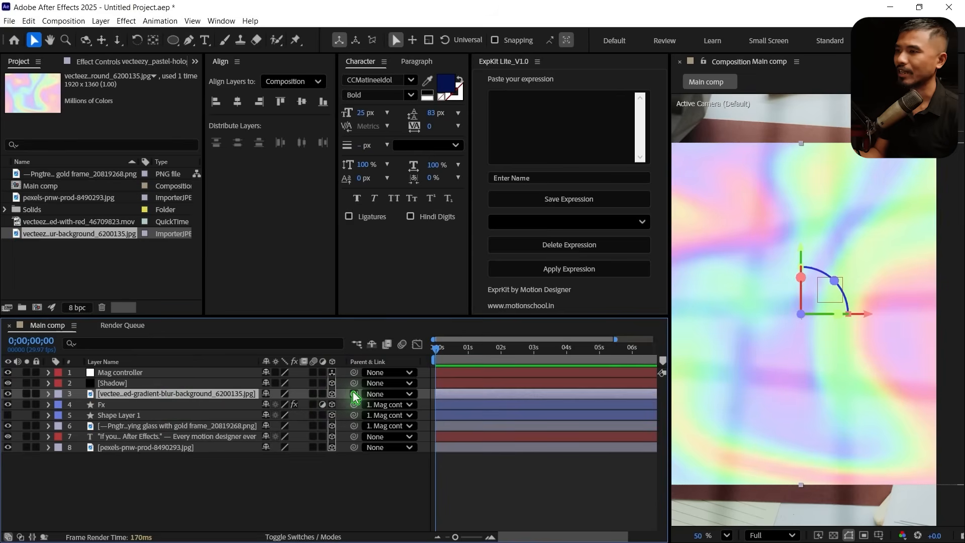
{"action": "left_click_drag", "start_coordinate": [354, 396], "coordinate": [115, 418]}
{"action": "left_click_drag", "start_coordinate": [355, 394], "coordinate": [129, 424]}
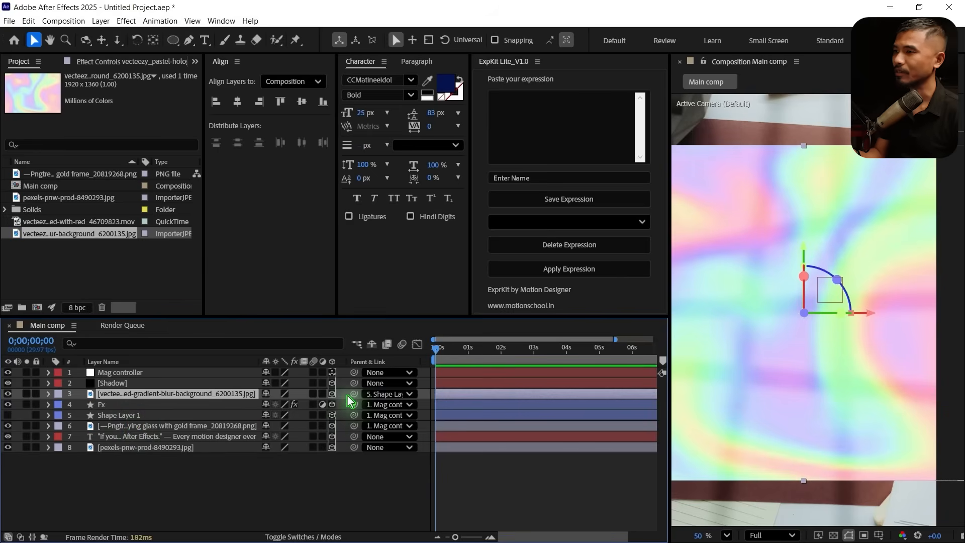
Use Shape Layer 1 as the gradient image's track matte and set the image's blending mode to Darker Color
{"action": "left_click", "coordinate": [292, 537]}
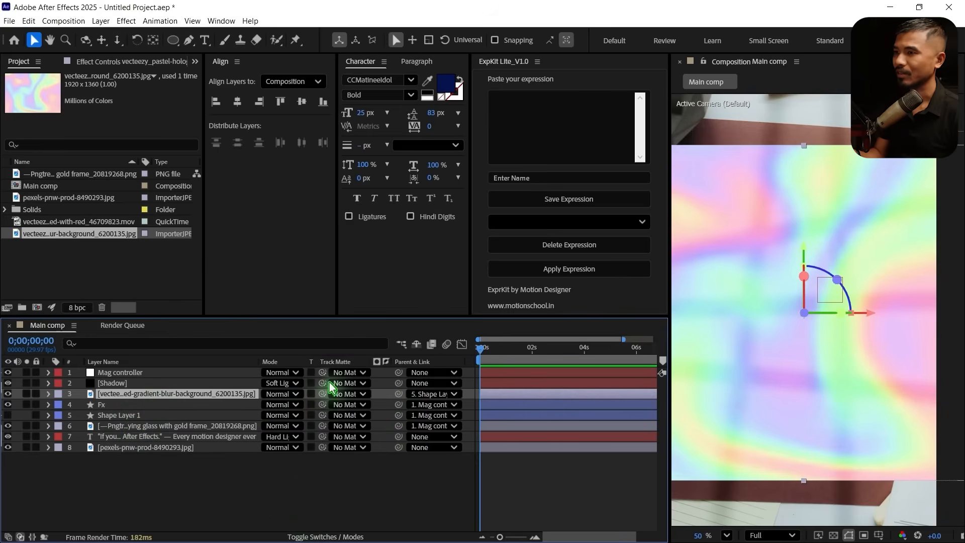
{"action": "left_click_drag", "start_coordinate": [322, 394], "coordinate": [140, 425]}
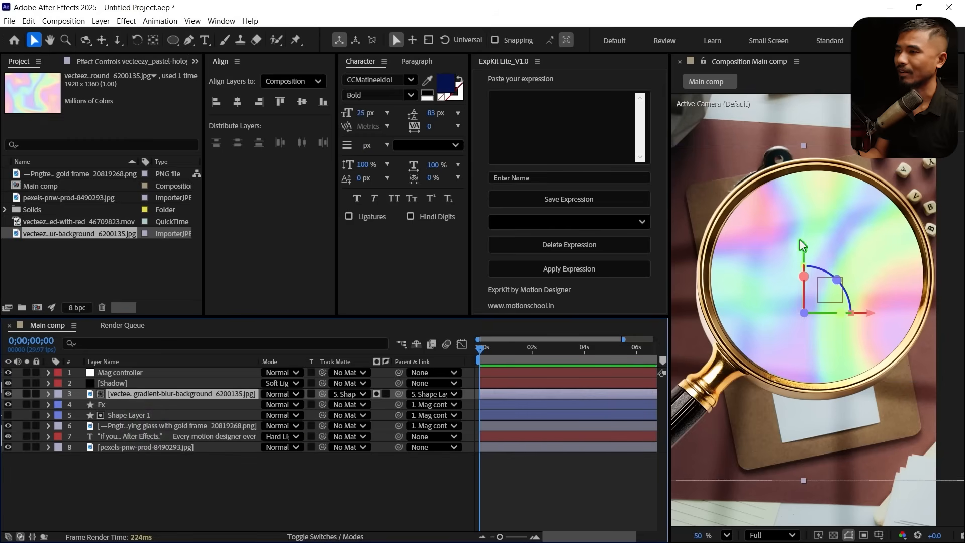
{"action": "left_click", "coordinate": [286, 394]}
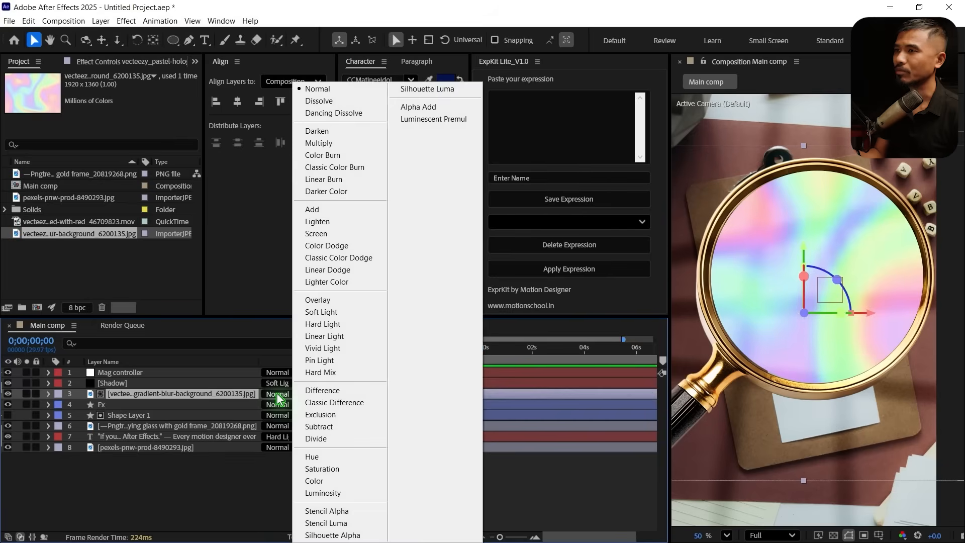
{"action": "left_click", "coordinate": [343, 194]}
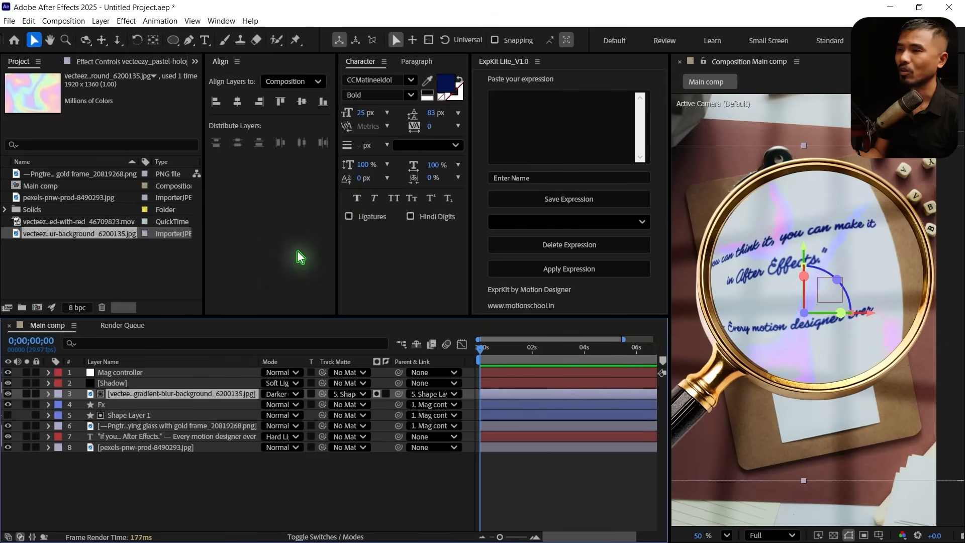
Try Screen as the gradient image's blending mode, and settle on Soft Light
{"action": "left_click", "coordinate": [277, 396]}
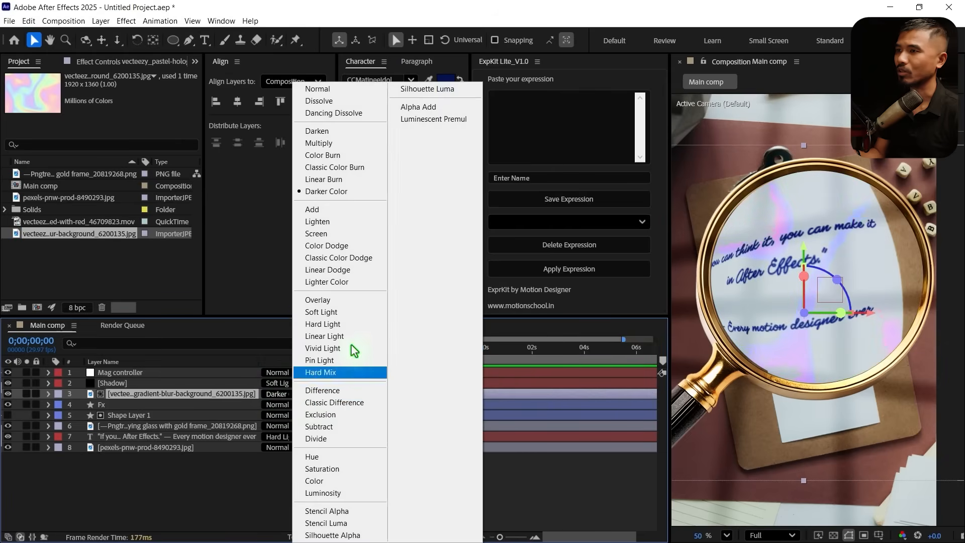
{"action": "left_click", "coordinate": [326, 309]}
{"action": "left_click", "coordinate": [282, 394]}
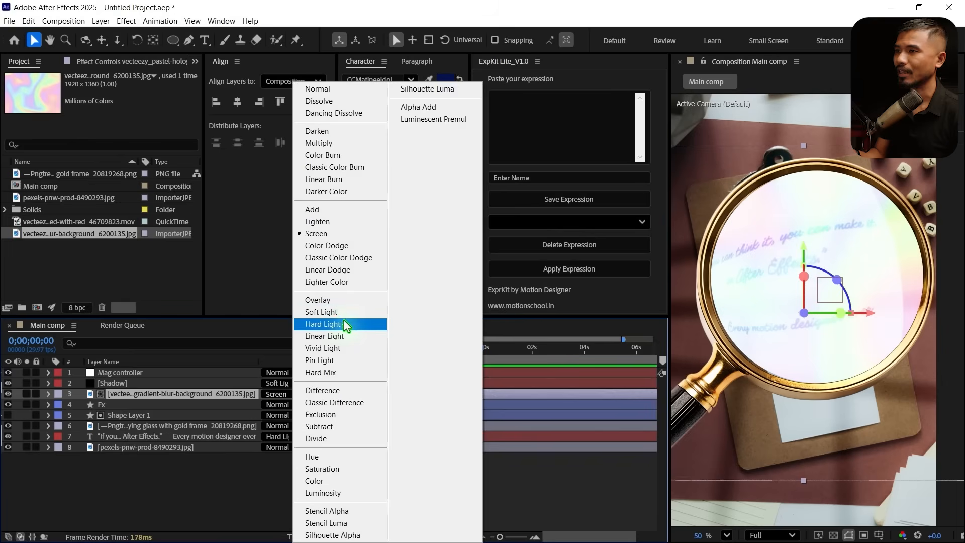
{"action": "left_click", "coordinate": [334, 312]}
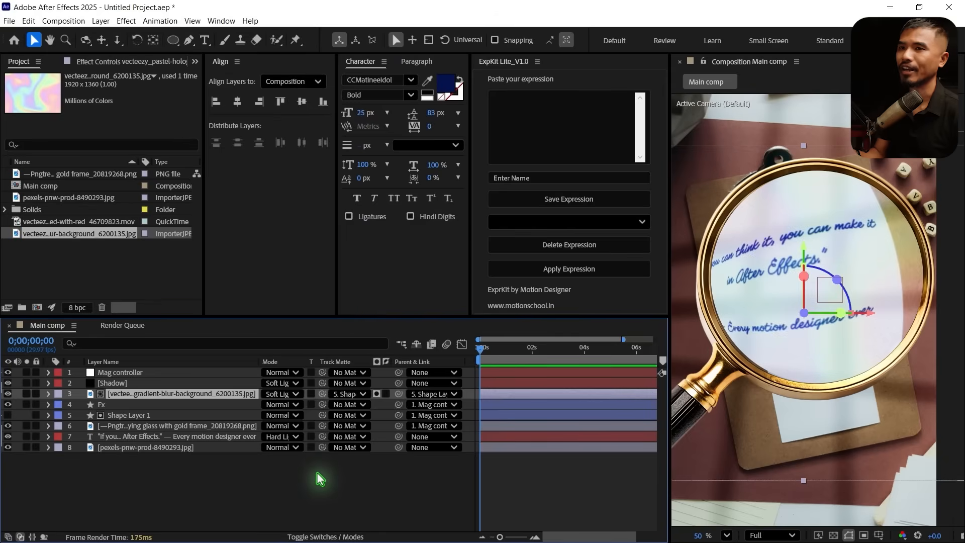
{"action": "left_click", "coordinate": [257, 476]}
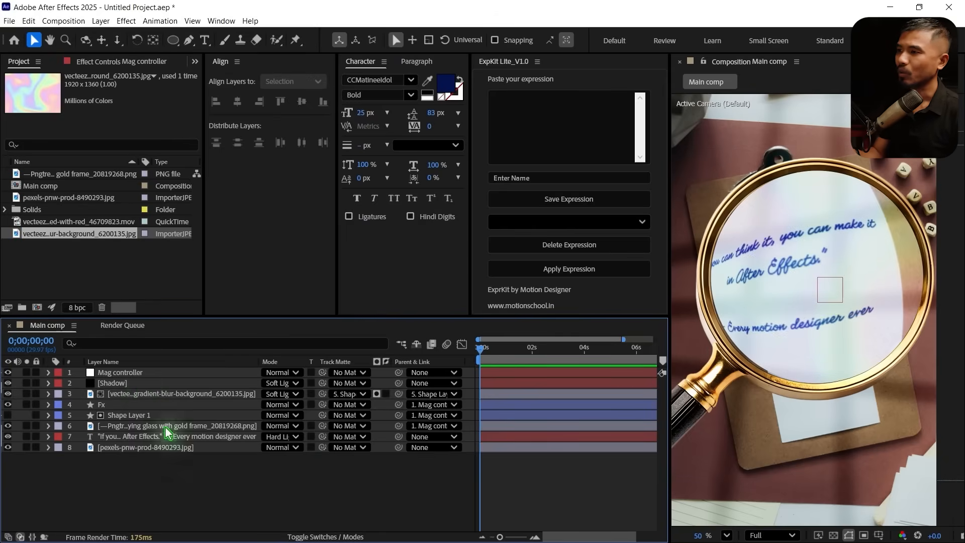
Enable Position and Orientation keyframes on the Mag controller and move both to 0;00;02;04
{"action": "left_click", "coordinate": [126, 373]}
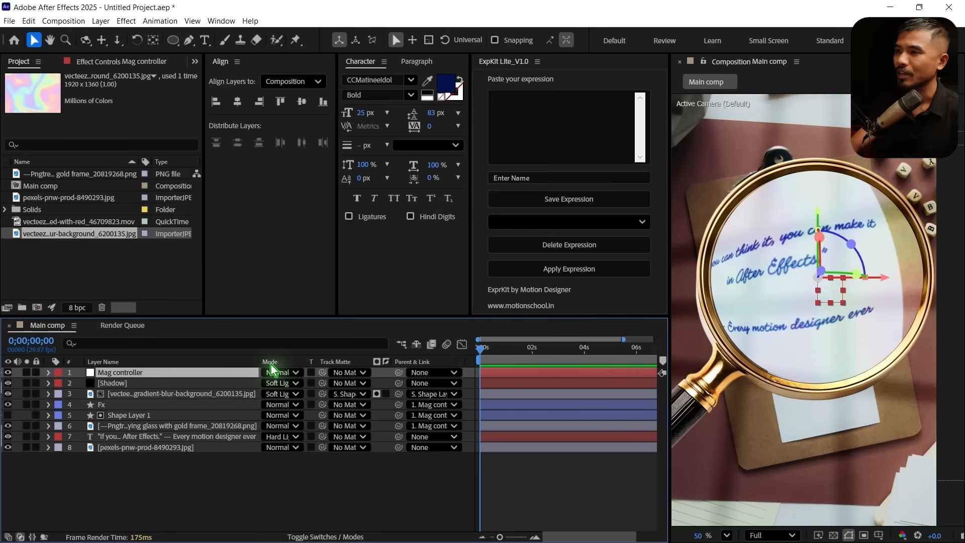
{"action": "key", "text": "p"}
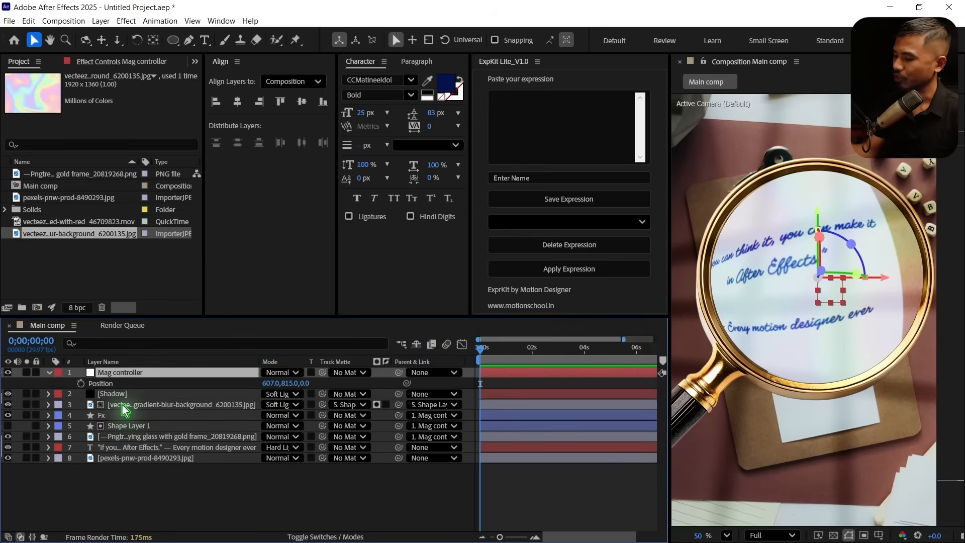
{"action": "key", "text": "shift+r"}
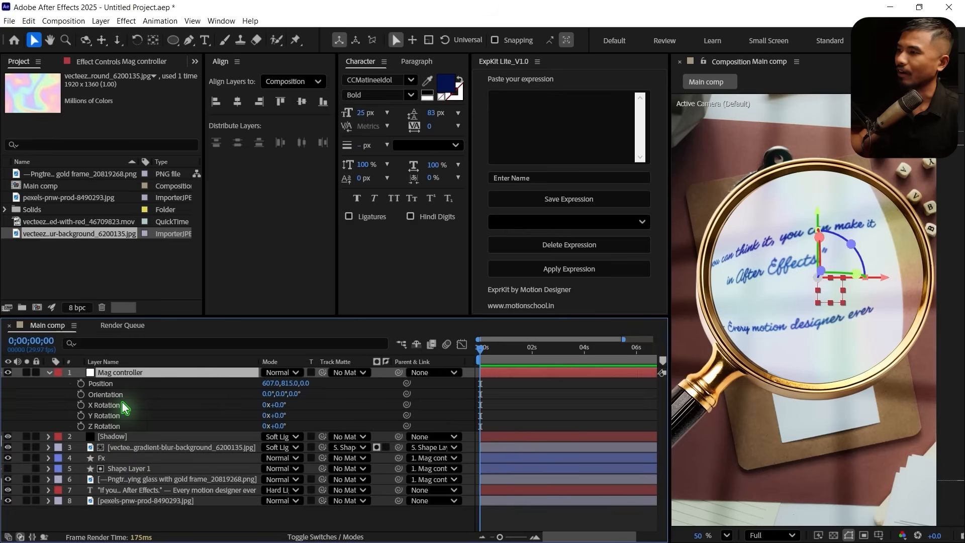
{"action": "left_click", "coordinate": [80, 383]}
{"action": "left_click", "coordinate": [81, 394]}
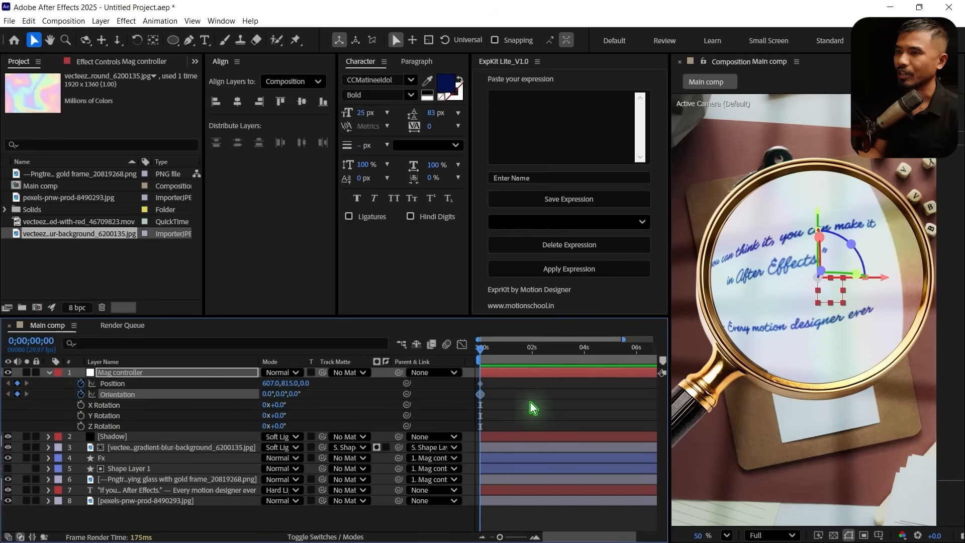
{"action": "left_click_drag", "start_coordinate": [504, 383], "coordinate": [473, 398]}
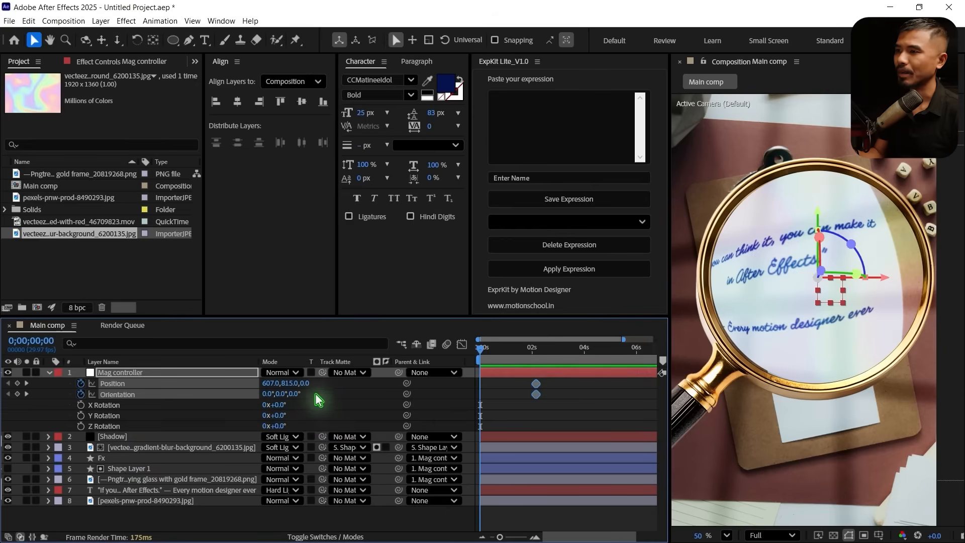
At 0;00;00;00, move the Mag controller off frame to Position -113, 1375, 0 and add an Orientation keyframe
{"action": "left_click_drag", "start_coordinate": [277, 390], "coordinate": [53, 400]}
{"action": "scroll", "coordinate": [772, 350], "scroll_direction": "down", "scroll_amount": 3}
{"action": "left_click_drag", "start_coordinate": [274, 383], "coordinate": [61, 394]}
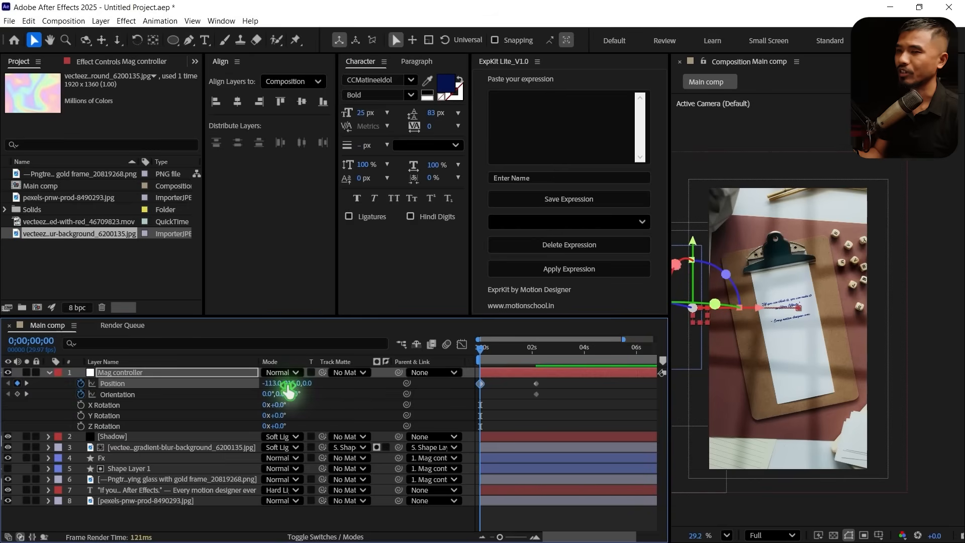
{"action": "left_click_drag", "start_coordinate": [289, 384], "coordinate": [616, 409]}
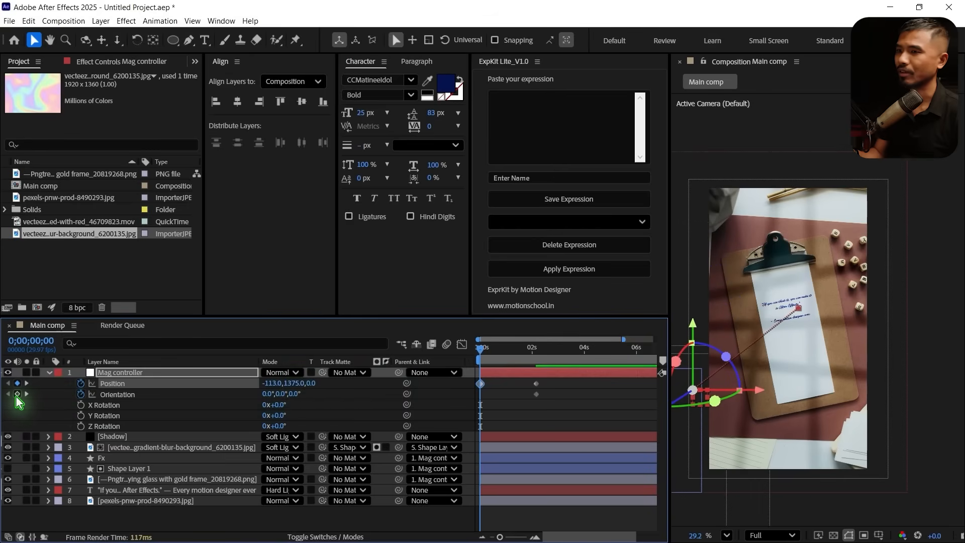
{"action": "left_click", "coordinate": [17, 394]}
At 0;00;02;04, set the Mag controller's Z orientation to 310° and Position to 527, 783, 0, and preview the move
{"action": "left_click_drag", "start_coordinate": [482, 354], "coordinate": [547, 373]}
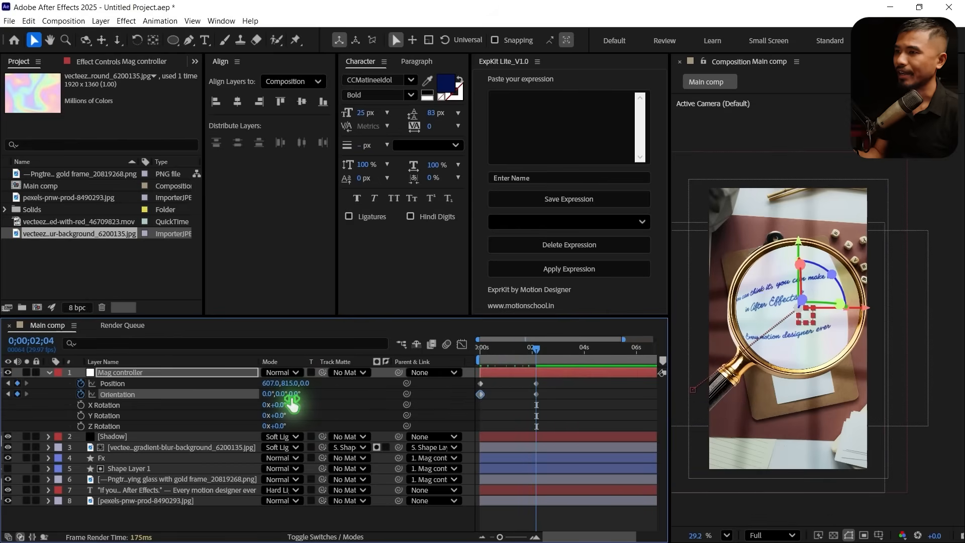
{"action": "left_click_drag", "start_coordinate": [294, 402], "coordinate": [258, 390]}
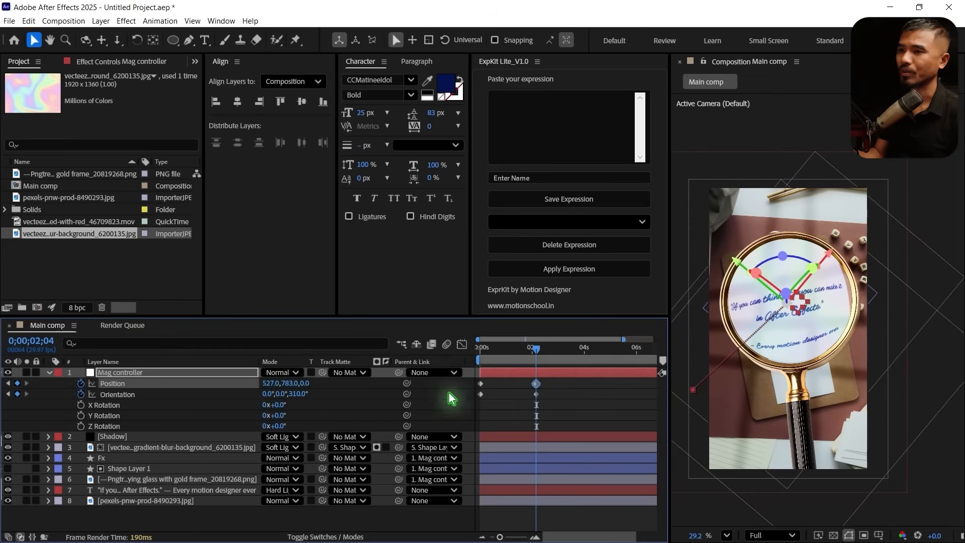
{"action": "key", "text": "Home"}
{"action": "key", "text": "space"}
Apply Easy Ease to all of the Mag controller's Position and Orientation keyframes
{"action": "left_click_drag", "start_coordinate": [549, 382], "coordinate": [469, 421]}
{"action": "key", "text": "F9"}
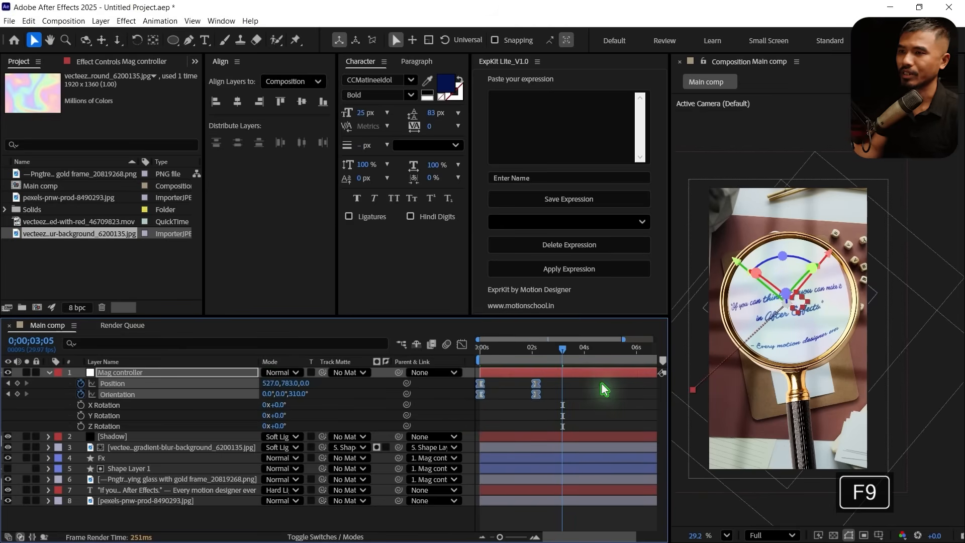
{"action": "left_click", "coordinate": [560, 394]}
Keyframe the Mag controller at 0;00;04;12 with Position 518, 814, 0 and Z orientation 321°, and shift both slightly again at 0;00;08;02
{"action": "left_click_drag", "start_coordinate": [566, 357], "coordinate": [597, 376]}
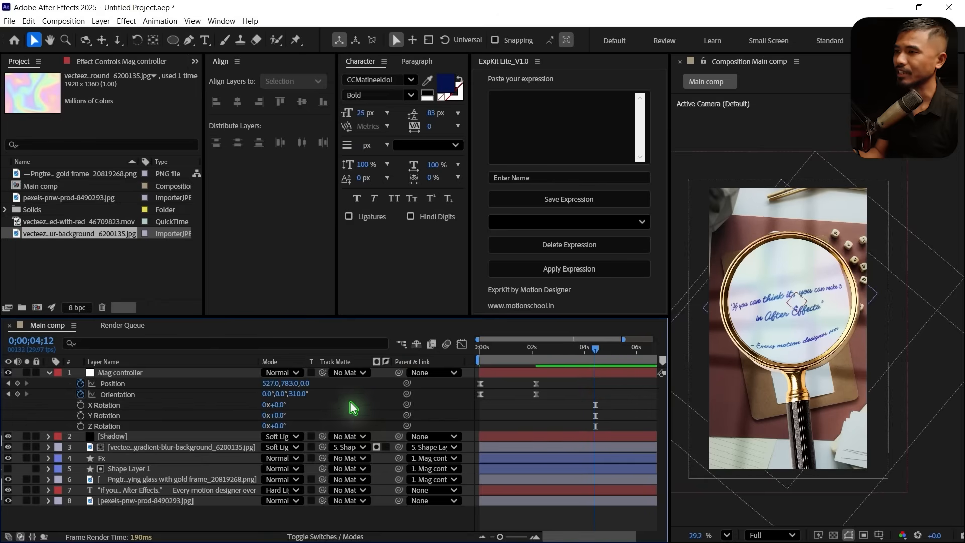
{"action": "left_click_drag", "start_coordinate": [276, 383], "coordinate": [312, 404]}
{"action": "left_click_drag", "start_coordinate": [595, 348], "coordinate": [744, 384]}
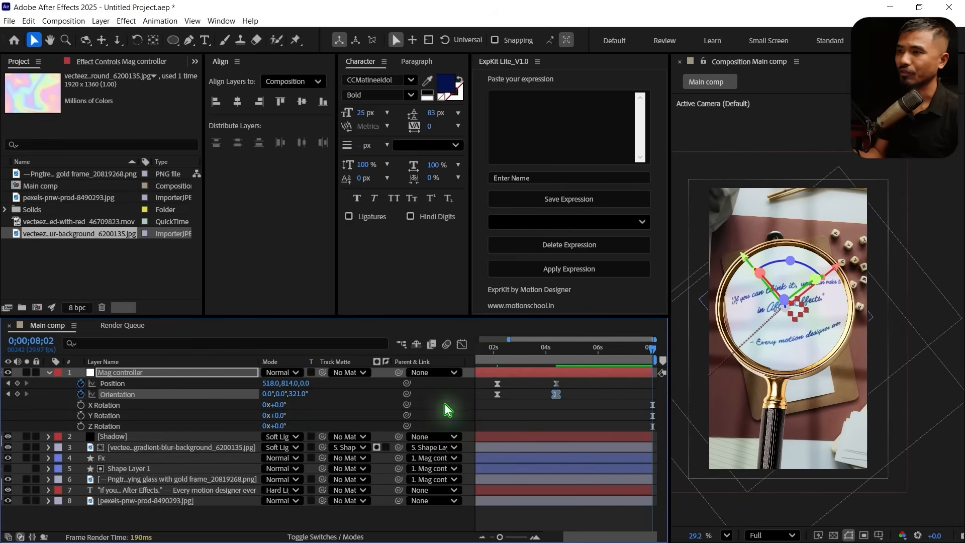
{"action": "mouse_move", "coordinate": [277, 390]}
{"action": "left_mouse_down"}
{"action": "mouse_move", "coordinate": [257, 387]}
{"action": "mouse_move", "coordinate": [291, 392]}
{"action": "left_mouse_up"}
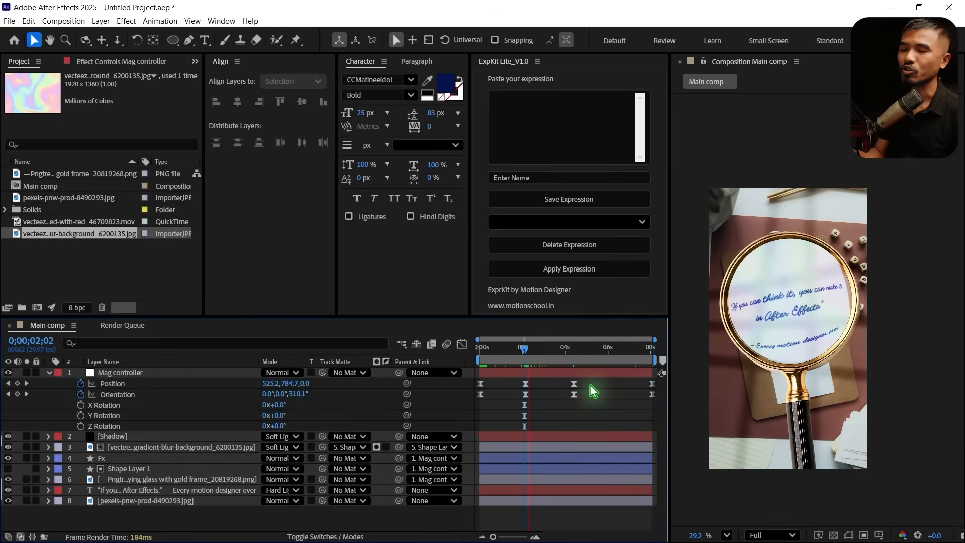
{"action": "key", "text": "space"}
{"action": "left_click_drag", "start_coordinate": [519, 351], "coordinate": [529, 373]}
Reshape the Mag controller's Position and Orientation speed curves so the entrance starts fast and settles slowly into the second keyframe
{"action": "left_click_drag", "start_coordinate": [472, 380], "coordinate": [661, 409]}
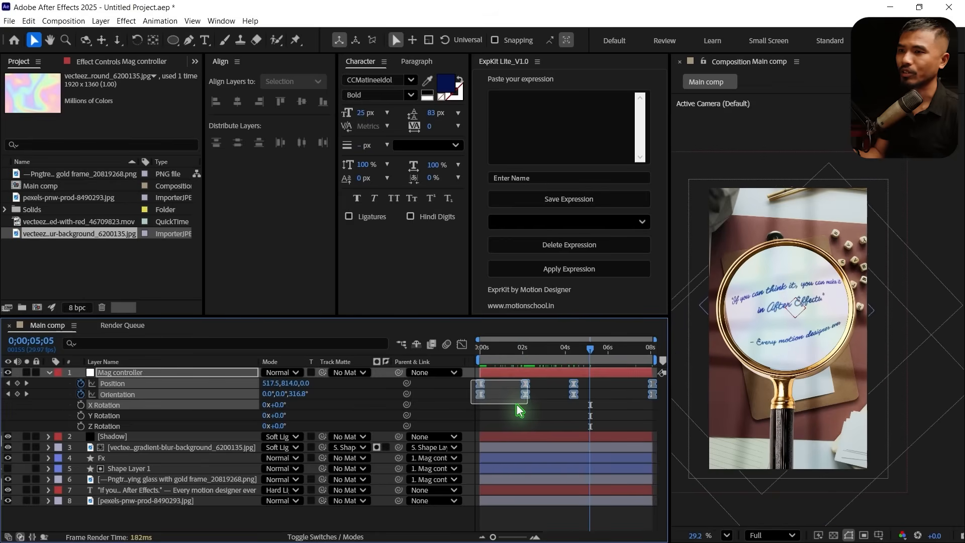
{"action": "left_click", "coordinate": [492, 400]}
{"action": "left_click", "coordinate": [462, 345]}
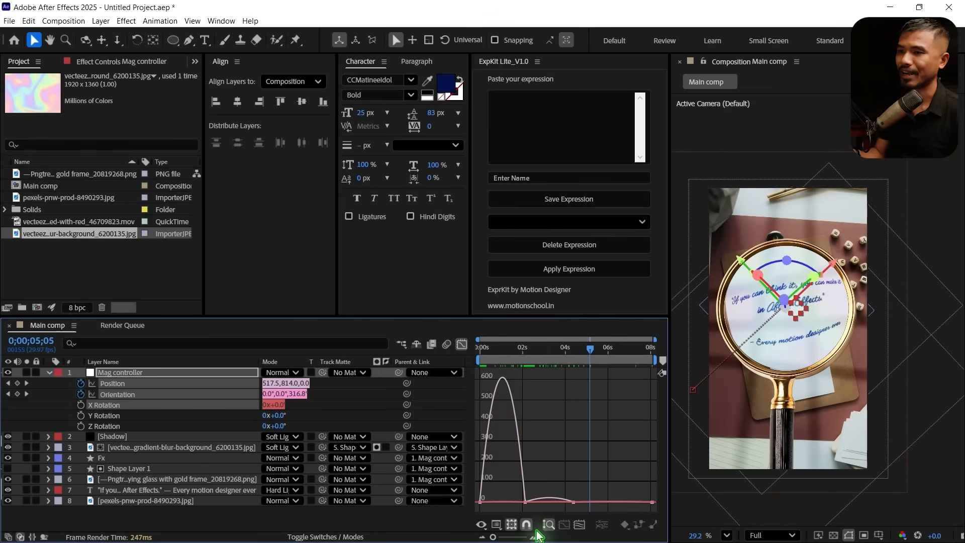
{"action": "left_click_drag", "start_coordinate": [540, 494], "coordinate": [518, 512]}
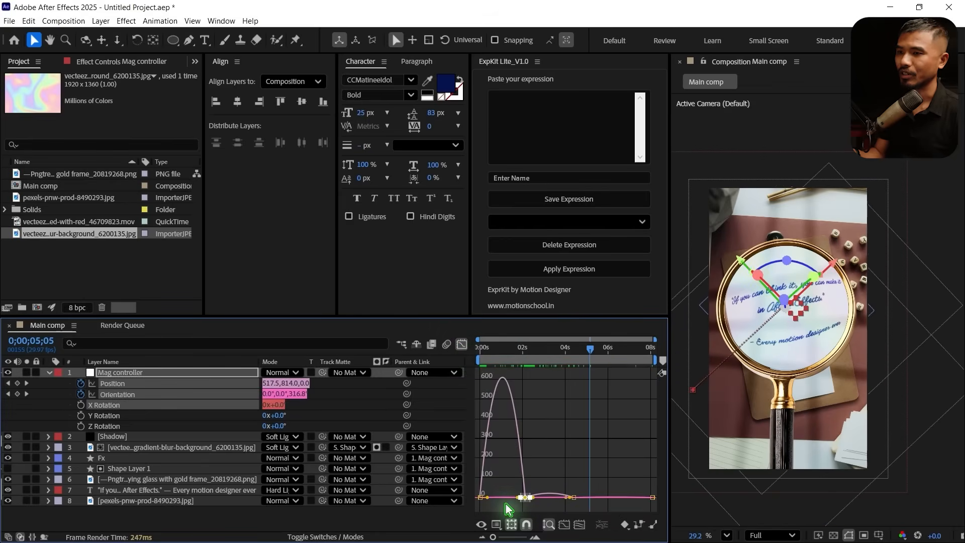
{"action": "scroll", "coordinate": [510, 509], "scroll_direction": "up", "scroll_amount": 5}
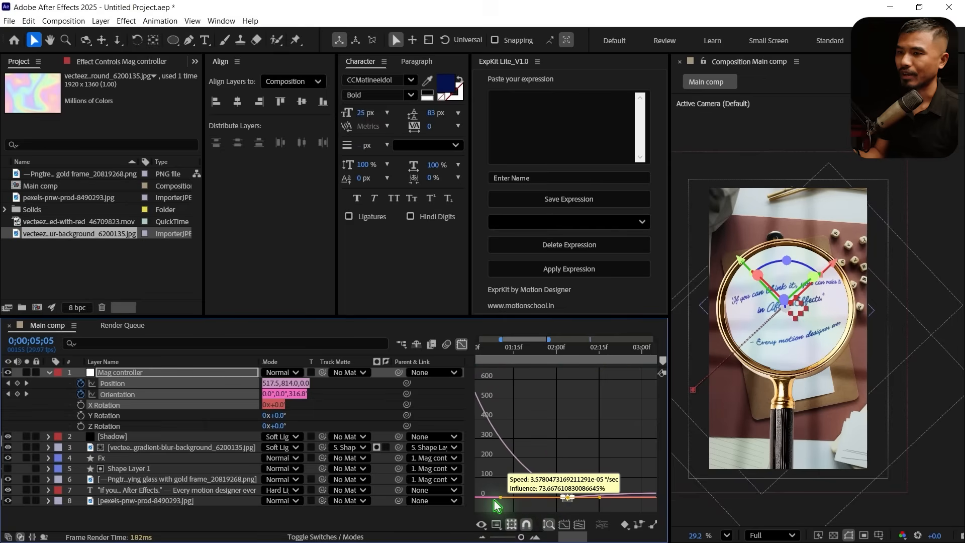
{"action": "scroll", "coordinate": [548, 482], "scroll_direction": "down", "scroll_amount": 5}
{"action": "left_click", "coordinate": [536, 491]}
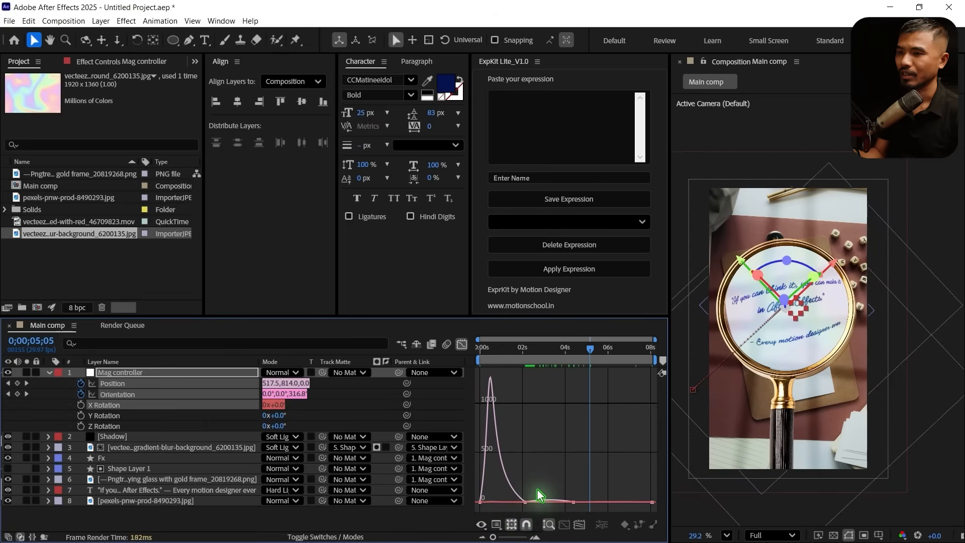
{"action": "left_click_drag", "start_coordinate": [537, 493], "coordinate": [517, 511]}
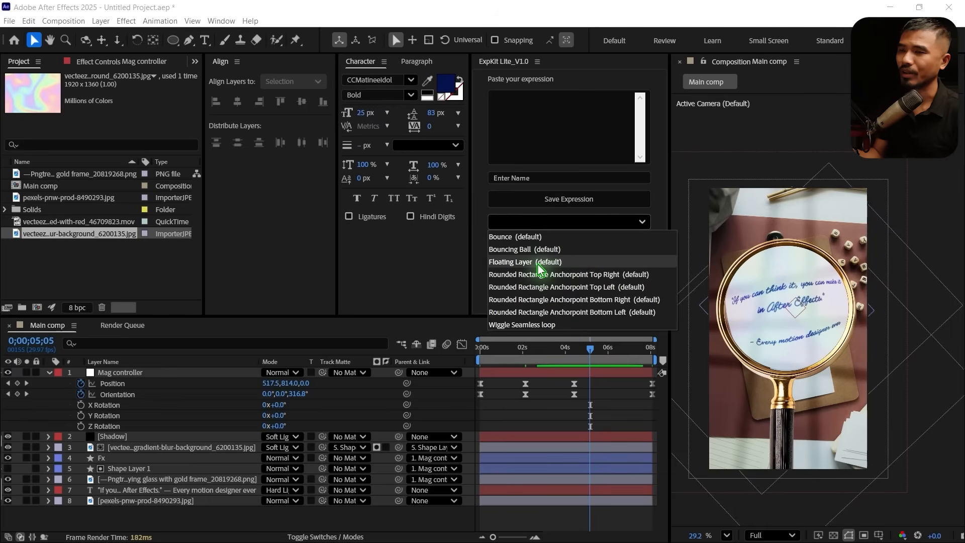
Apply ExpKit's Floating Layer expression to the Mag controller's Position
{"action": "left_click", "coordinate": [523, 262]}
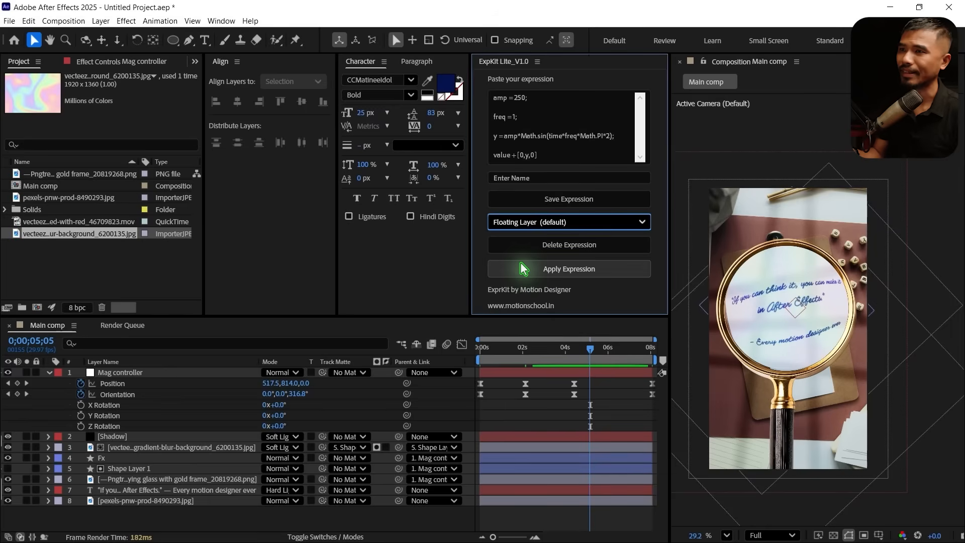
{"action": "left_click", "coordinate": [112, 387]}
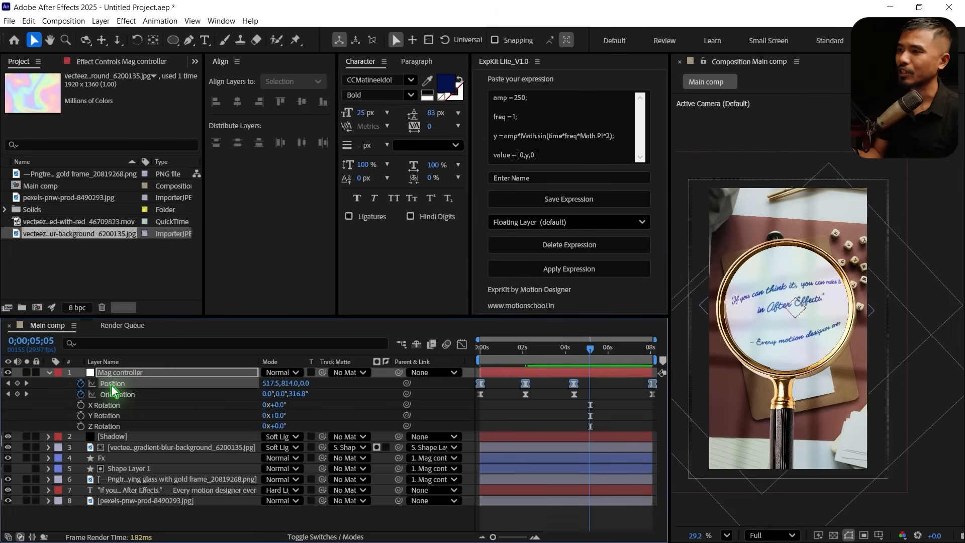
{"action": "left_click", "coordinate": [581, 273]}
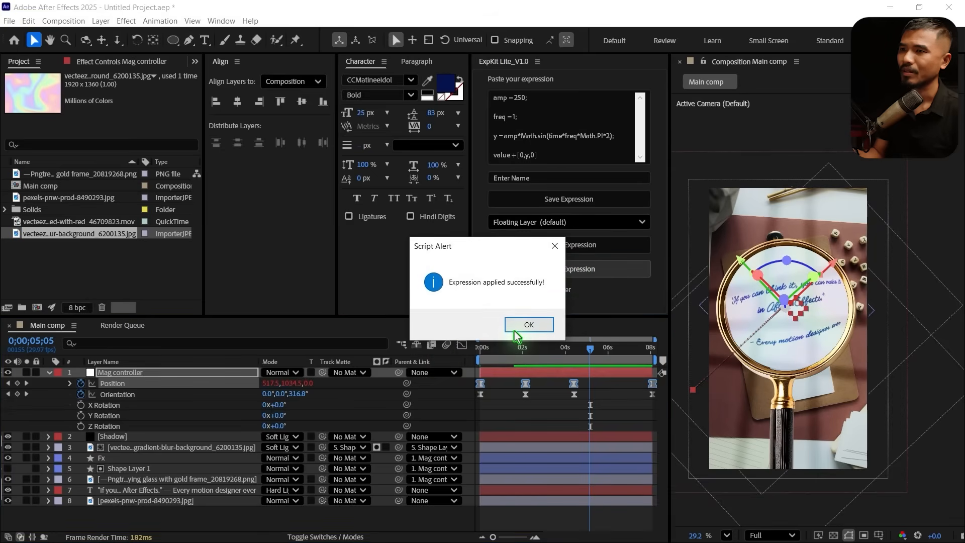
{"action": "left_click", "coordinate": [516, 331]}
Preview the floating motion of the magnifying glass from the start of the composition
{"action": "left_click_drag", "start_coordinate": [566, 353], "coordinate": [290, 424]}
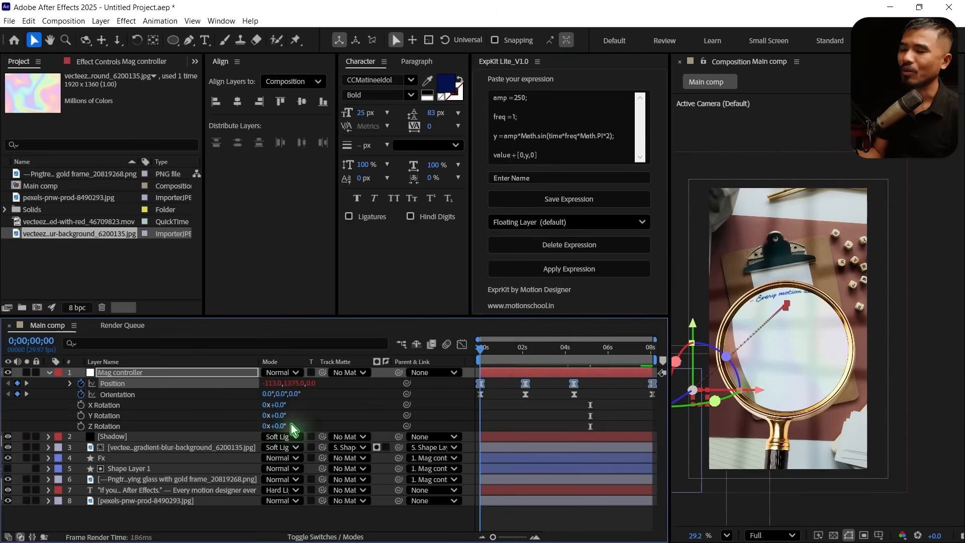
{"action": "key", "text": "space"}
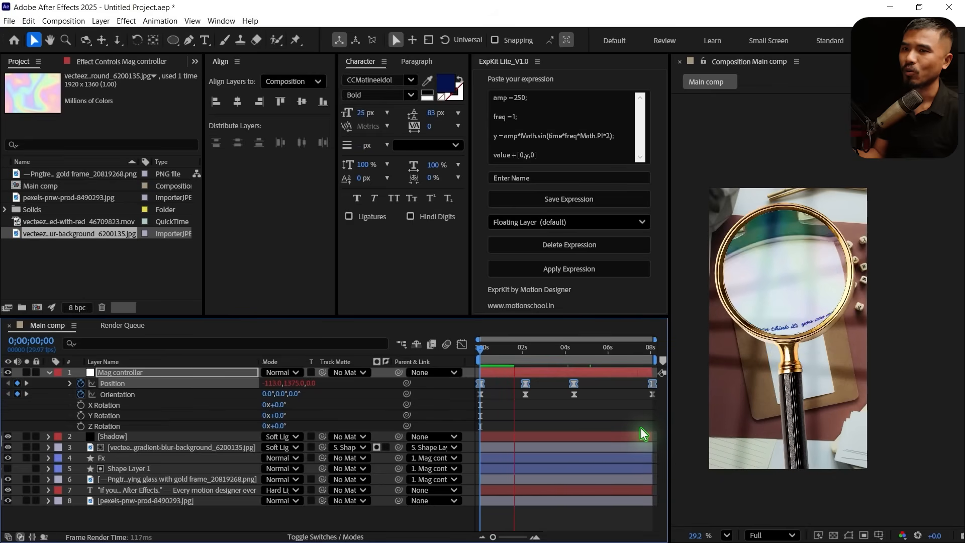
{"action": "key", "text": "space"}
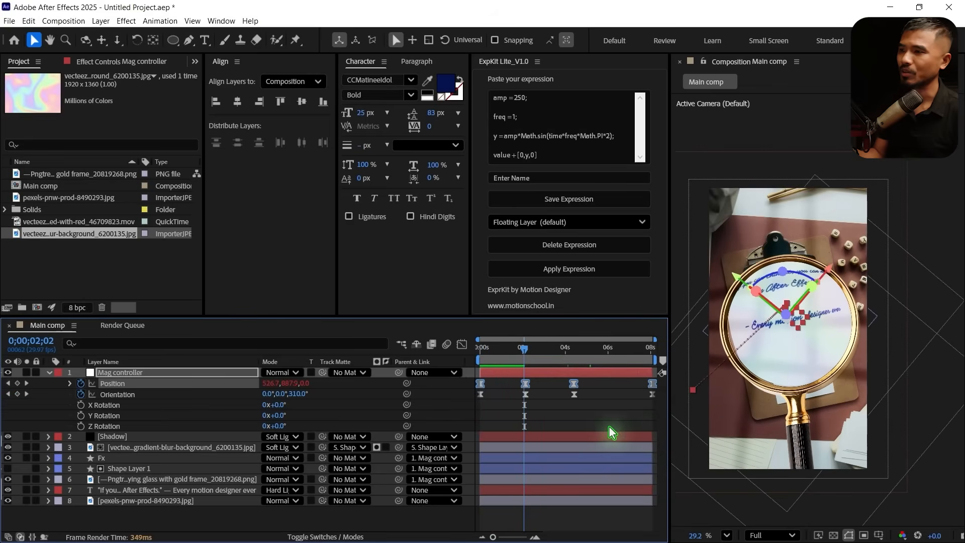
Set amp to 2 in the Mag controller's Position expression and check the motion around 0;00;05;14
{"action": "left_click", "coordinate": [70, 384]}
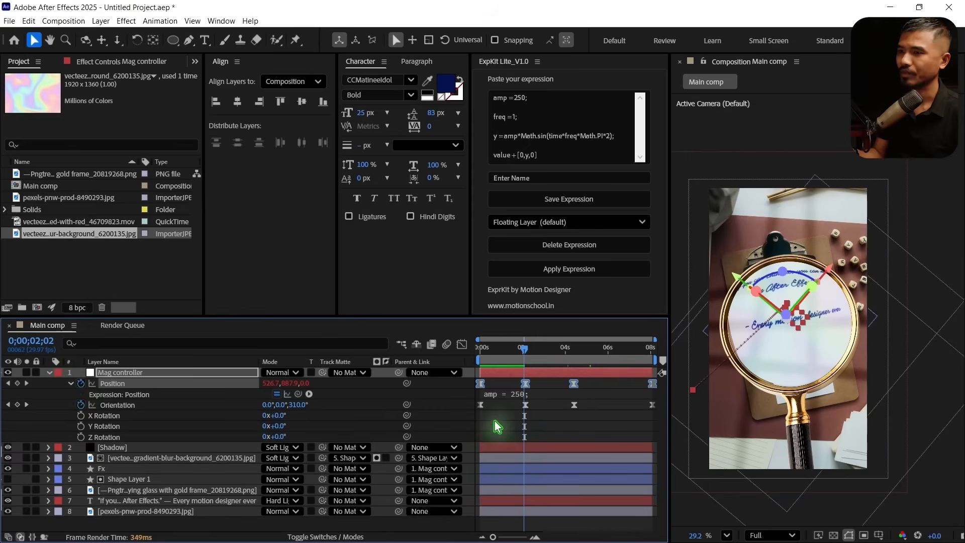
{"action": "left_click", "coordinate": [515, 395]}
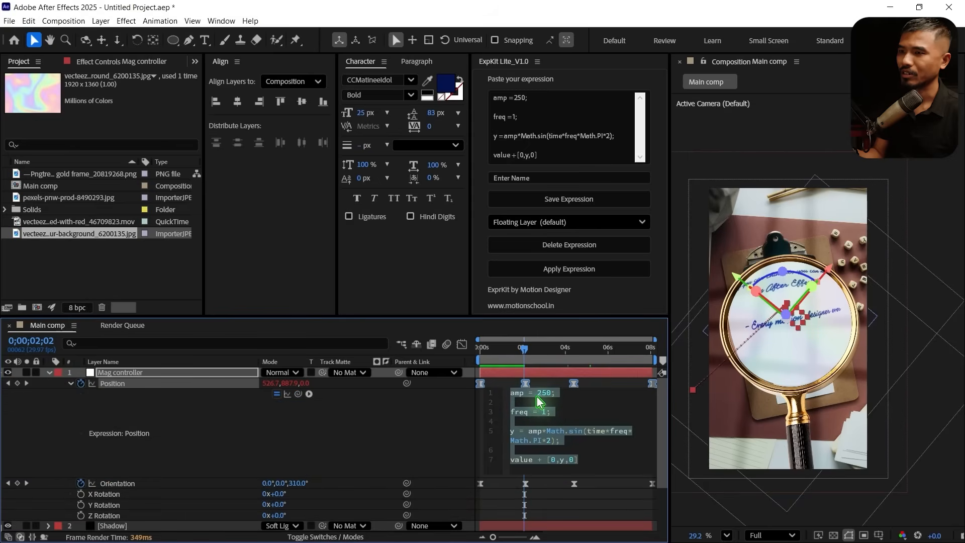
{"action": "left_click", "coordinate": [538, 400]}
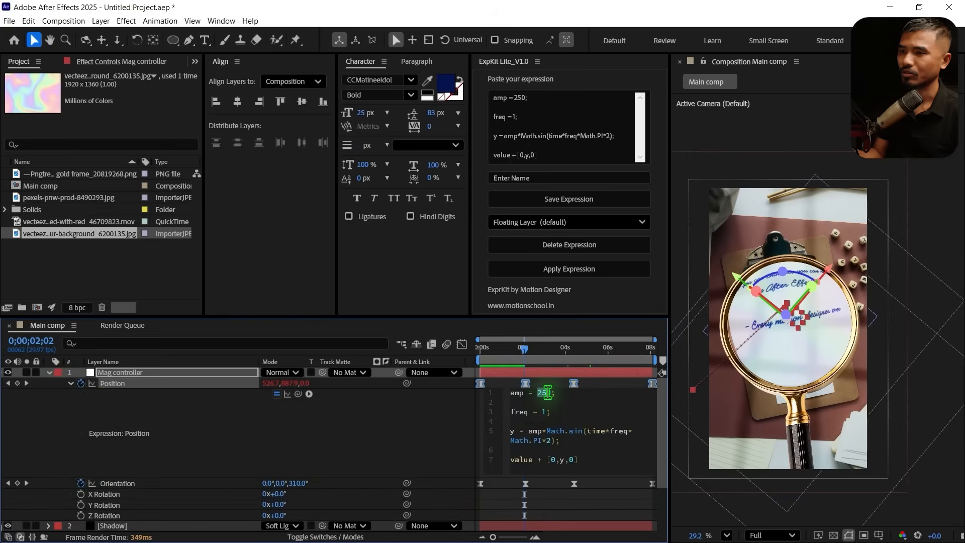
{"action": "left_click", "coordinate": [332, 429]}
{"action": "left_click", "coordinate": [70, 384]}
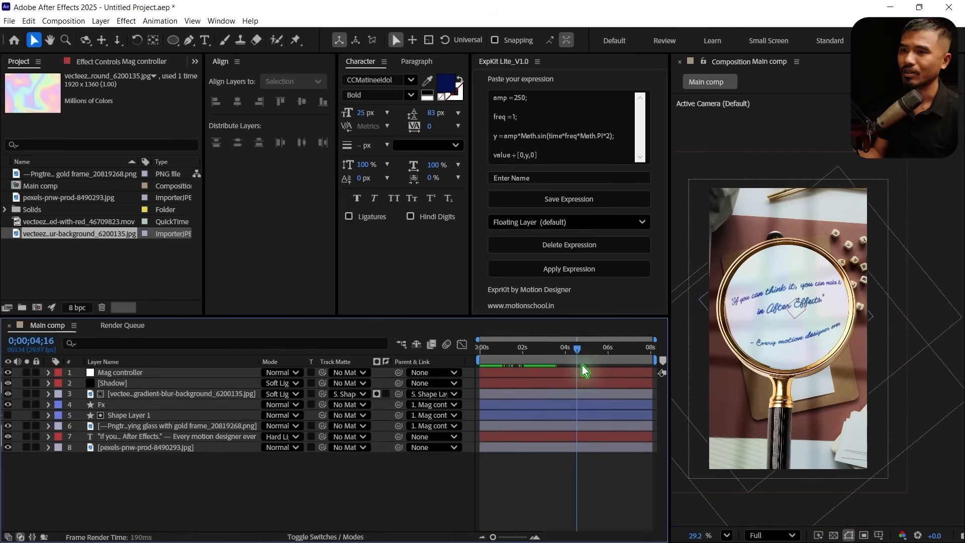
{"action": "left_click_drag", "start_coordinate": [580, 365], "coordinate": [597, 365]}
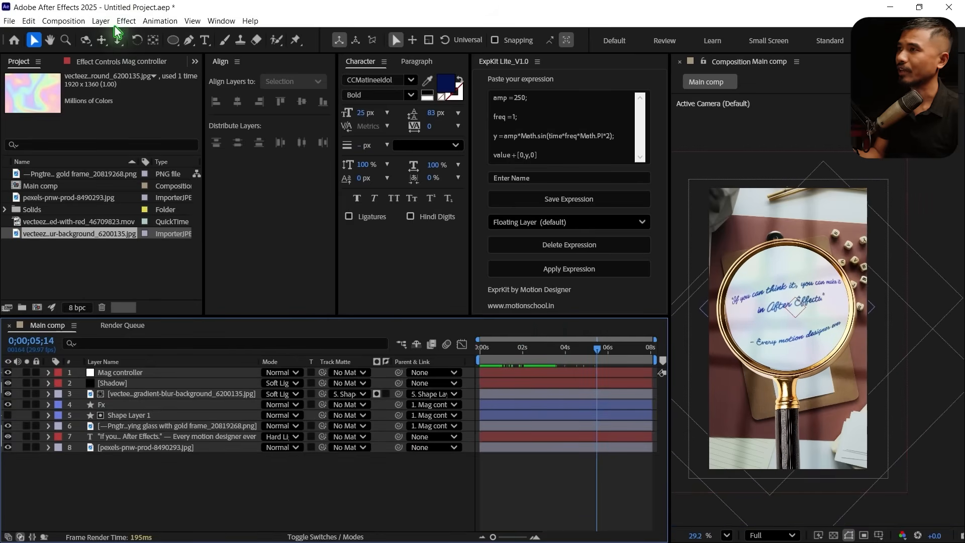
Add a camera and a new null object to the composition
{"action": "left_click", "coordinate": [100, 21]}
{"action": "mouse_move", "coordinate": [129, 36]}
{"action": "left_click", "coordinate": [370, 70]}
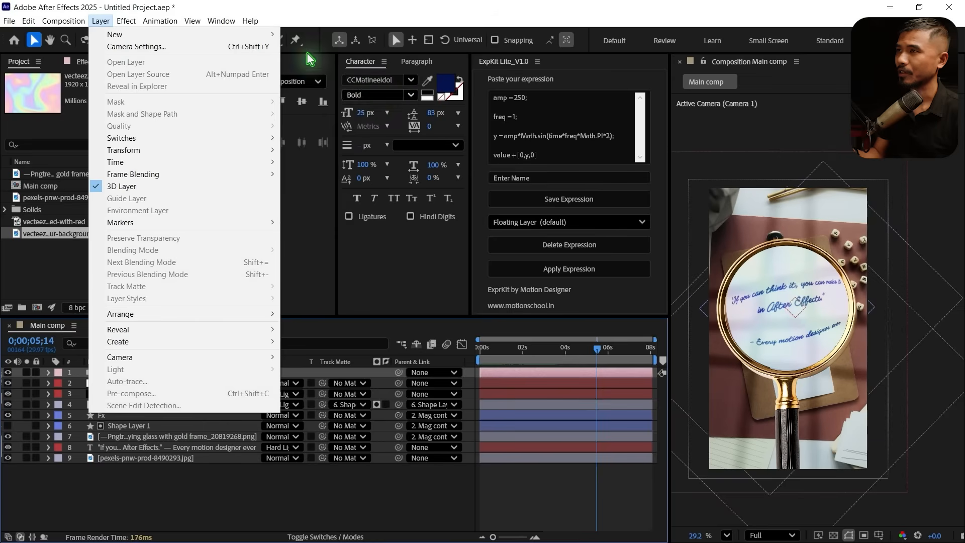
{"action": "left_click", "coordinate": [381, 82]}
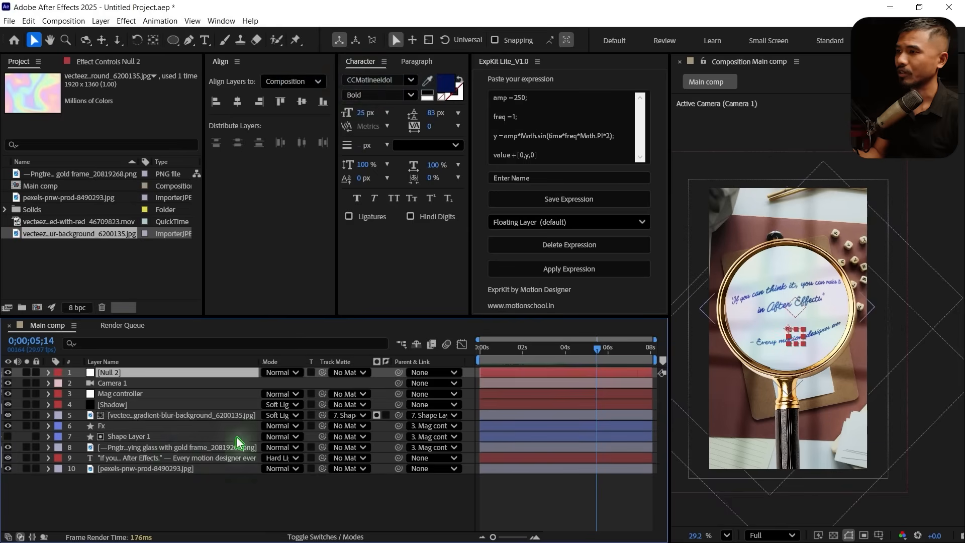
Turn the new null into a 3D layer named Cam Contoller and parent Camera 1 to it
{"action": "left_click", "coordinate": [345, 536]}
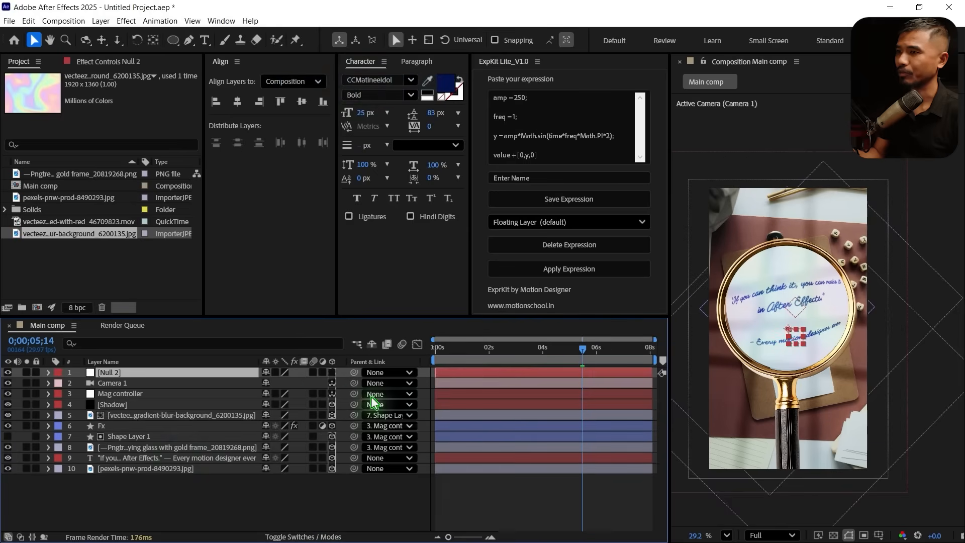
{"action": "left_click", "coordinate": [331, 372]}
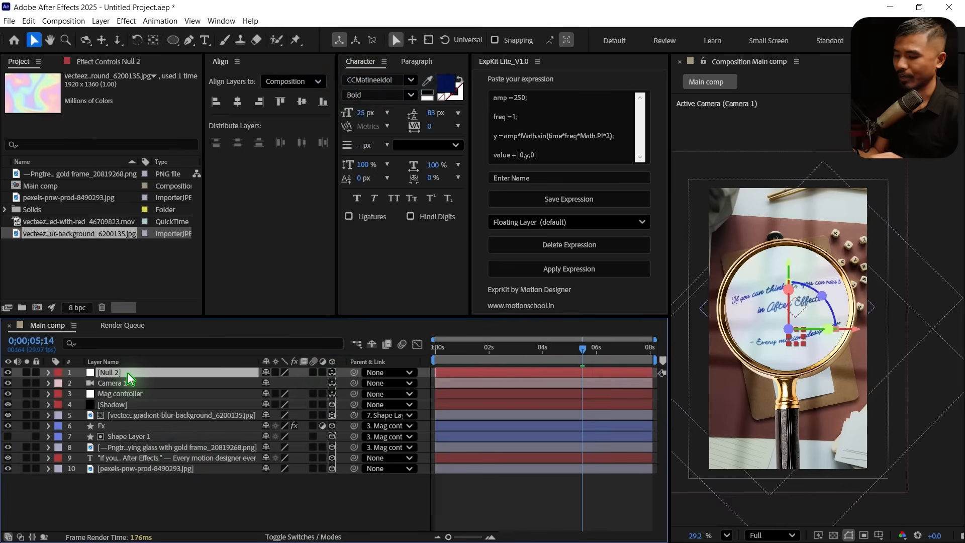
{"action": "key", "text": "Return"}
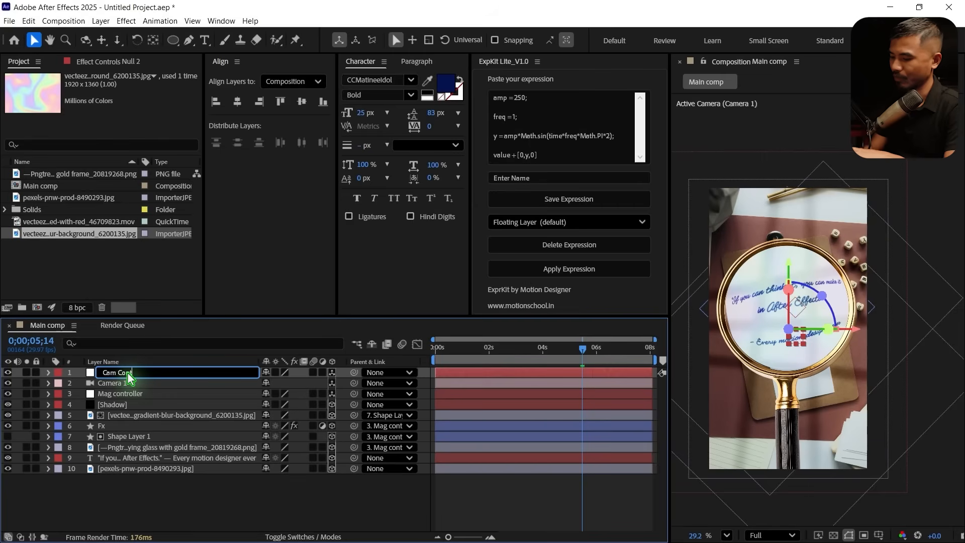
{"action": "type", "text": "Cam Contoller"}
{"action": "key", "text": "Return"}
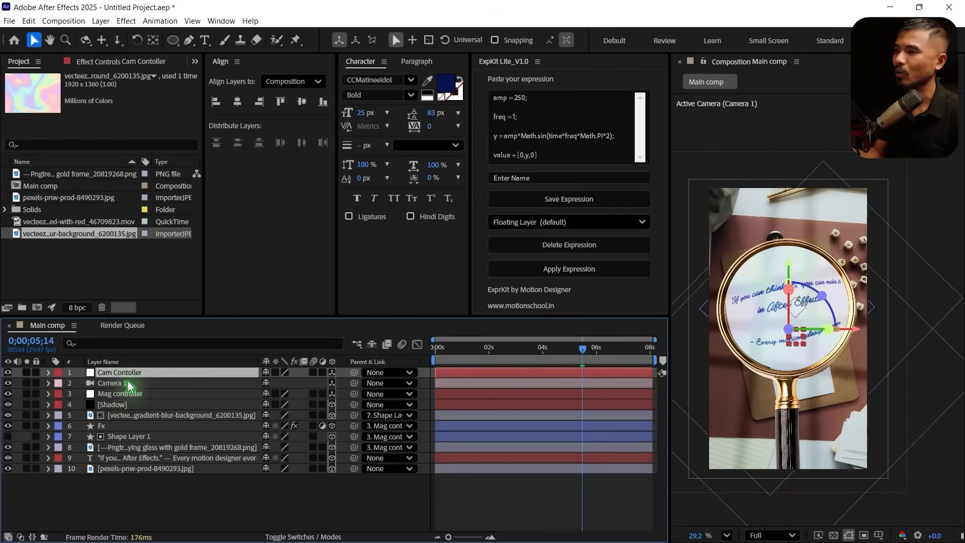
{"action": "left_click", "coordinate": [128, 383]}
{"action": "left_click_drag", "start_coordinate": [355, 386], "coordinate": [129, 375]}
Set starting keyframes for Cam Contoller's Position and Orientation at 0;00;00;00
{"action": "left_click", "coordinate": [129, 373]}
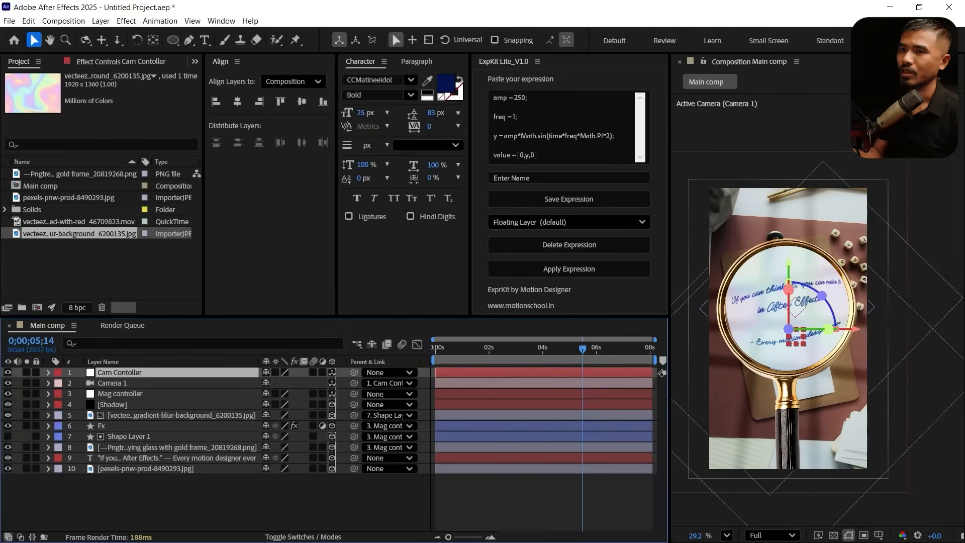
{"action": "key", "text": "p"}
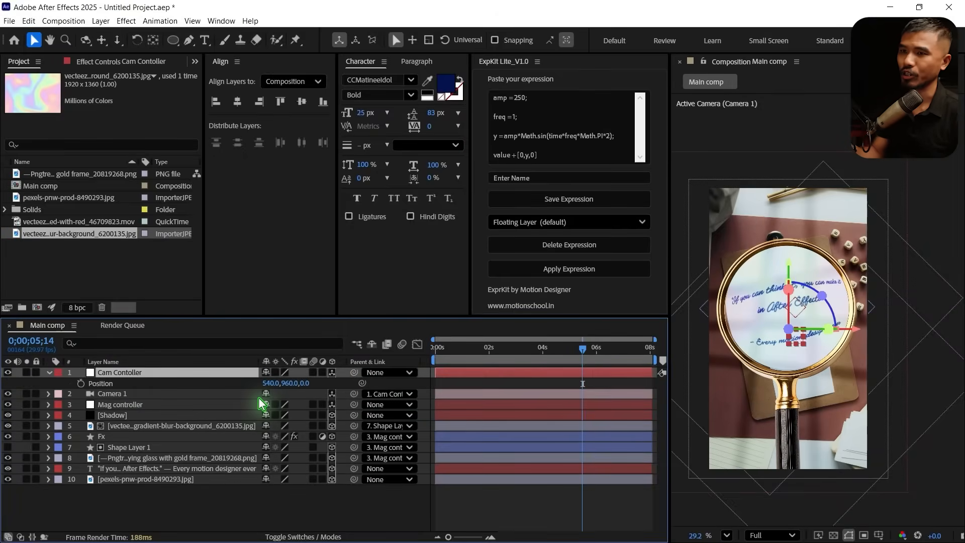
{"action": "left_click_drag", "start_coordinate": [810, 409], "coordinate": [819, 388]}
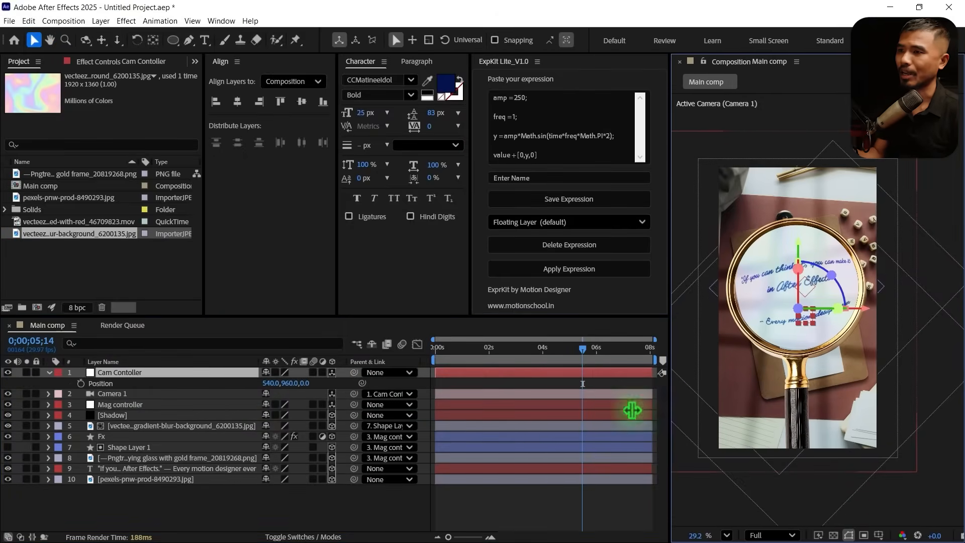
{"action": "left_click_drag", "start_coordinate": [557, 351], "coordinate": [377, 383]}
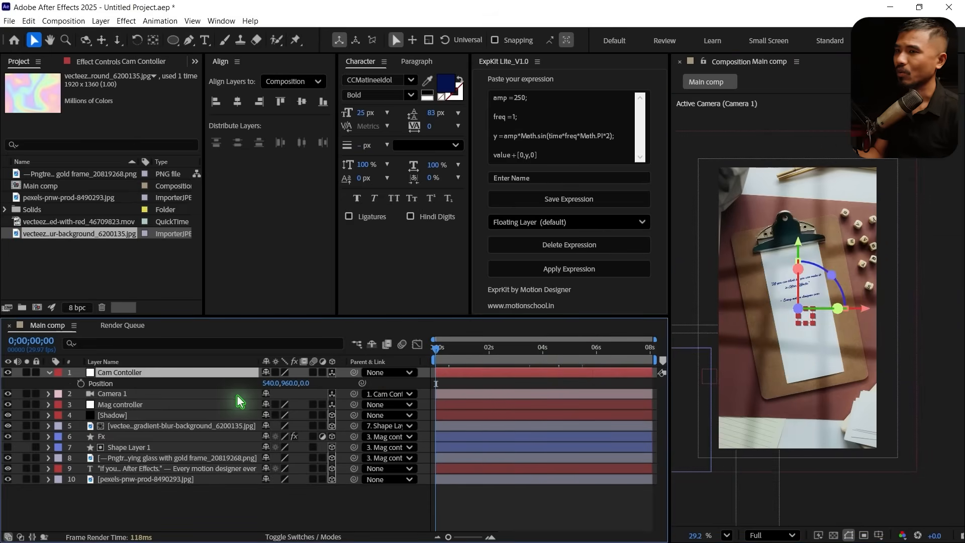
{"action": "left_click", "coordinate": [80, 383]}
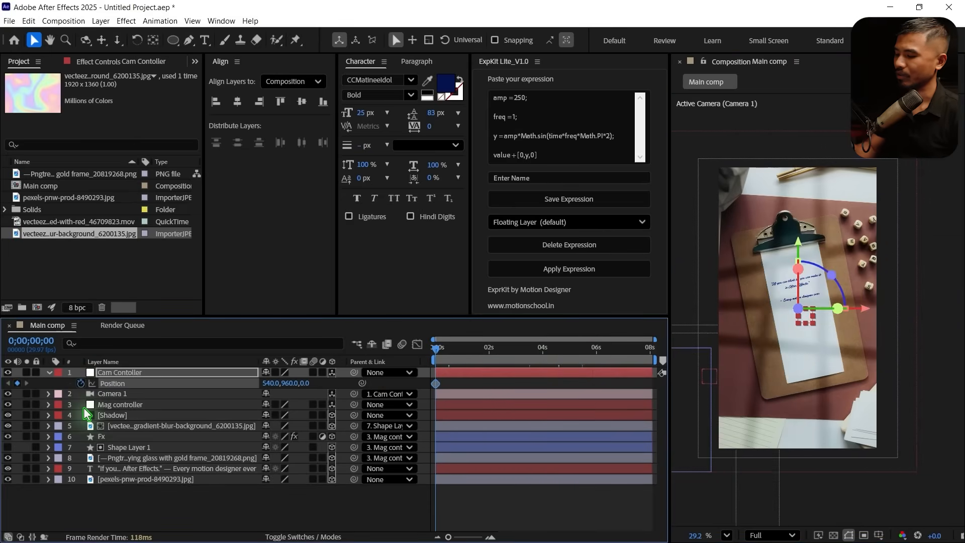
{"action": "key", "text": "shift+r"}
{"action": "left_click", "coordinate": [80, 394]}
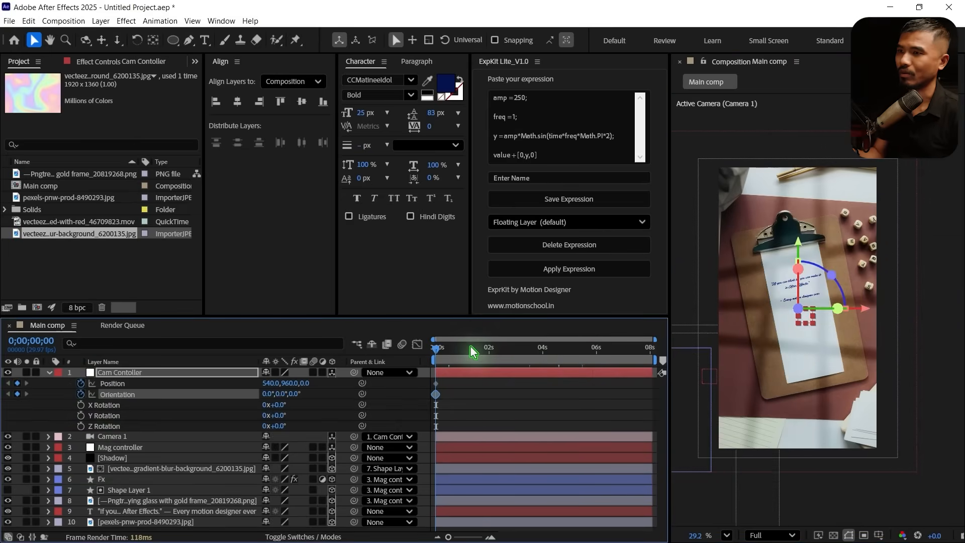
At 0;00;02;12, keyframe Cam Contoller's Z Position at 220 and its Z Orientation at 14°
{"action": "left_click_drag", "start_coordinate": [439, 357], "coordinate": [501, 384]}
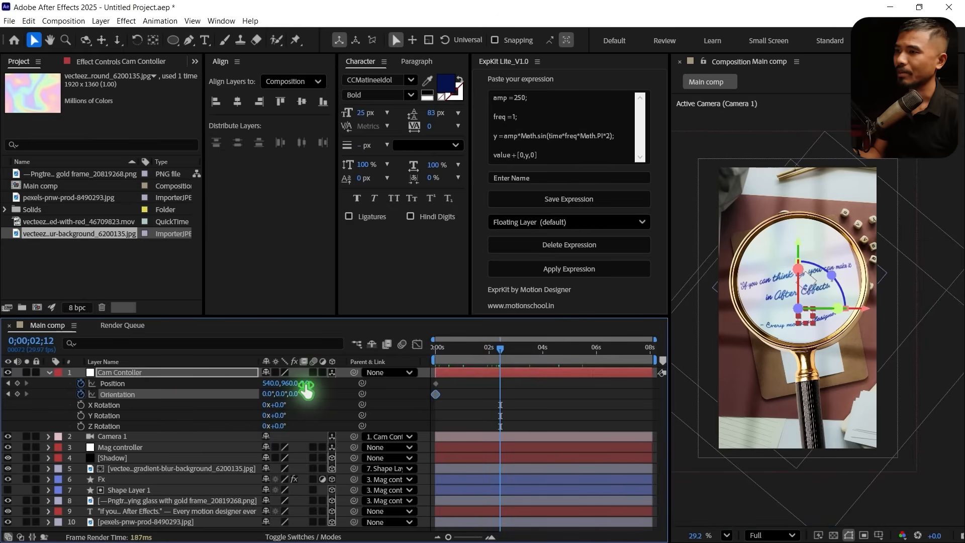
{"action": "left_click_drag", "start_coordinate": [306, 386], "coordinate": [460, 406]}
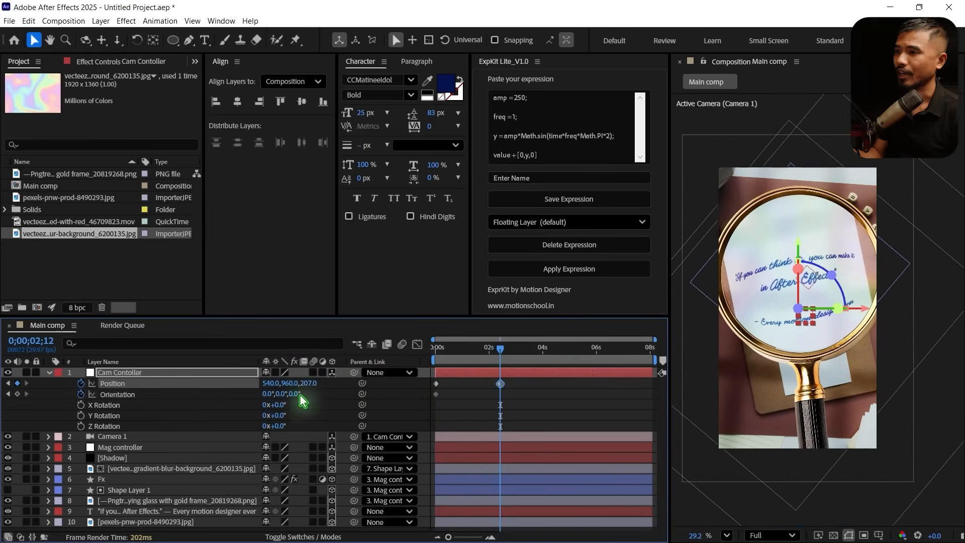
{"action": "left_click_drag", "start_coordinate": [294, 397], "coordinate": [303, 394]}
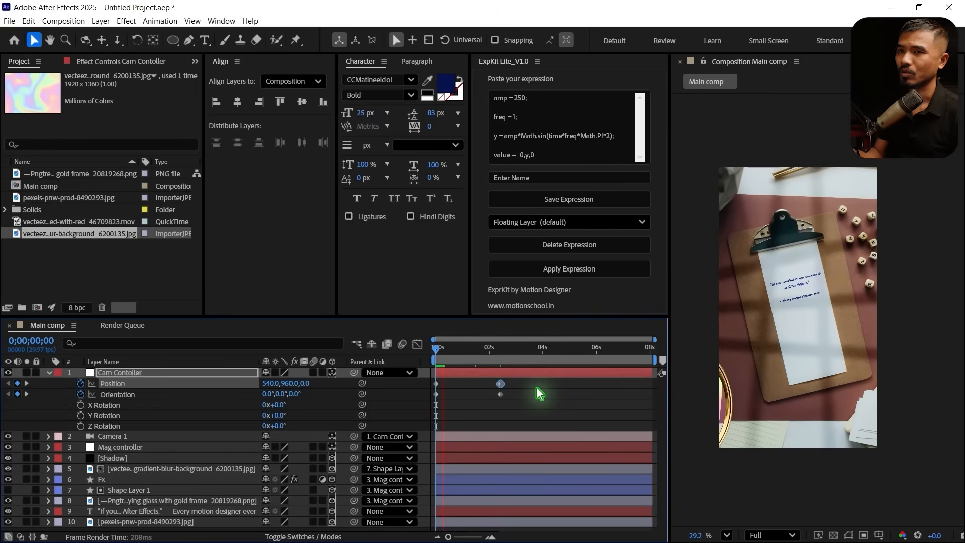
Preview the camera move and shift Cam Contoller's second Position and Orientation keyframes to about 3 seconds
{"action": "key", "text": "space"}
{"action": "left_click", "coordinate": [501, 394], "text": "shift"}
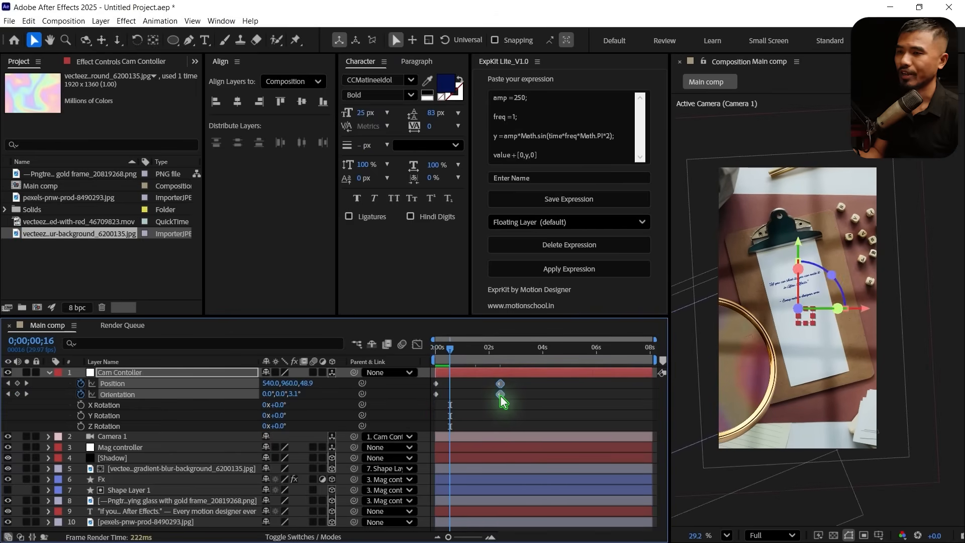
{"action": "left_click_drag", "start_coordinate": [501, 396], "coordinate": [517, 397]}
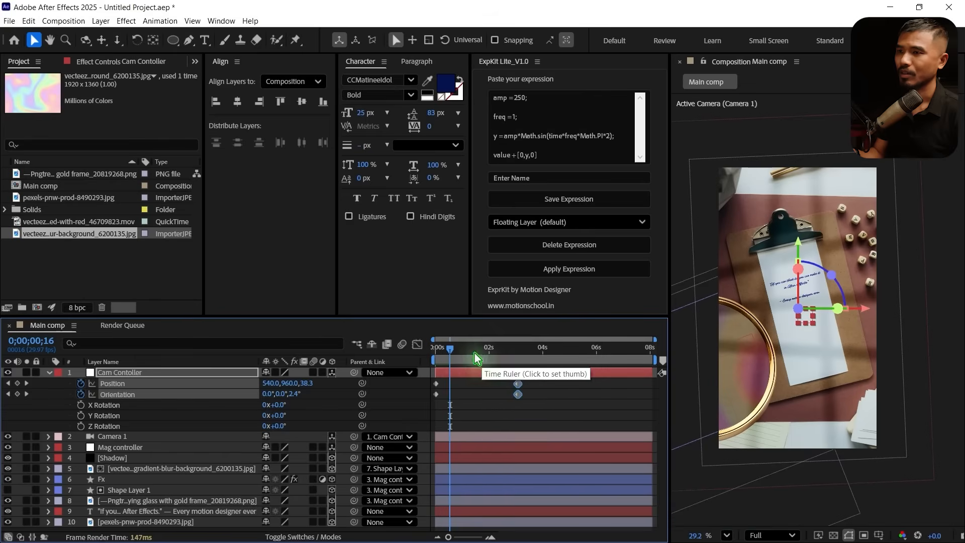
Copy Cam Contoller's first Position and Orientation keyframes to 0;00;08;02 and check the end of the move
{"action": "left_click_drag", "start_coordinate": [474, 354], "coordinate": [754, 432]}
{"action": "left_click_drag", "start_coordinate": [453, 378], "coordinate": [410, 415]}
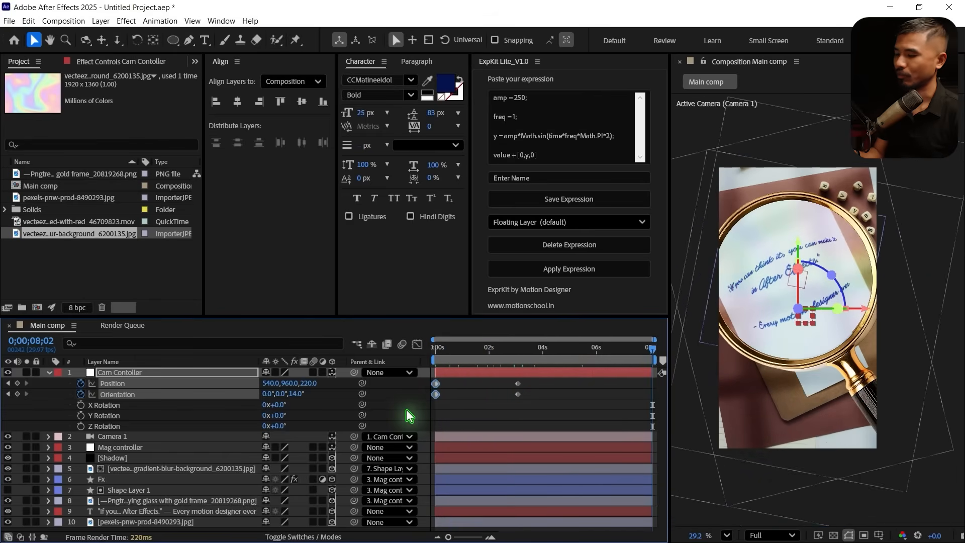
{"action": "key", "text": "ctrl+c"}
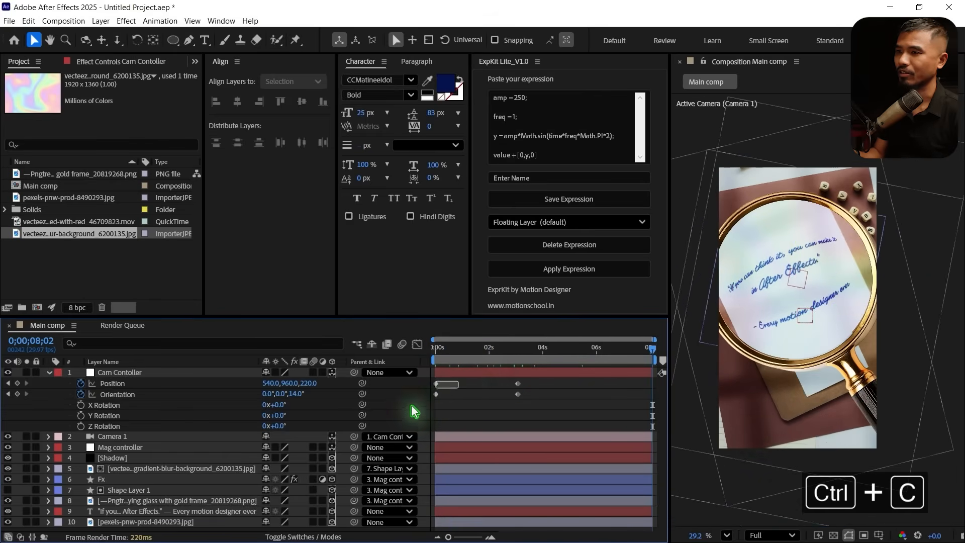
{"action": "key", "text": "ctrl+v"}
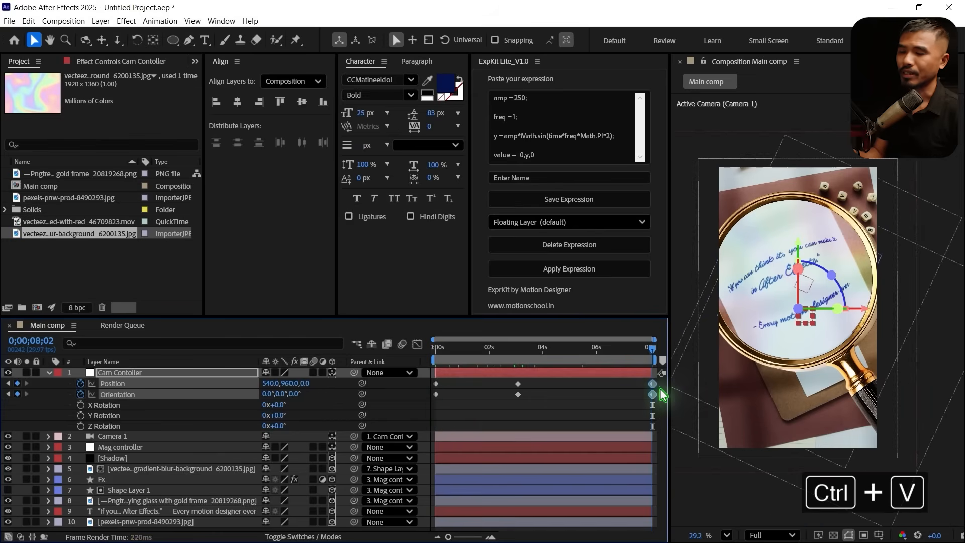
{"action": "left_click_drag", "start_coordinate": [637, 351], "coordinate": [646, 351]}
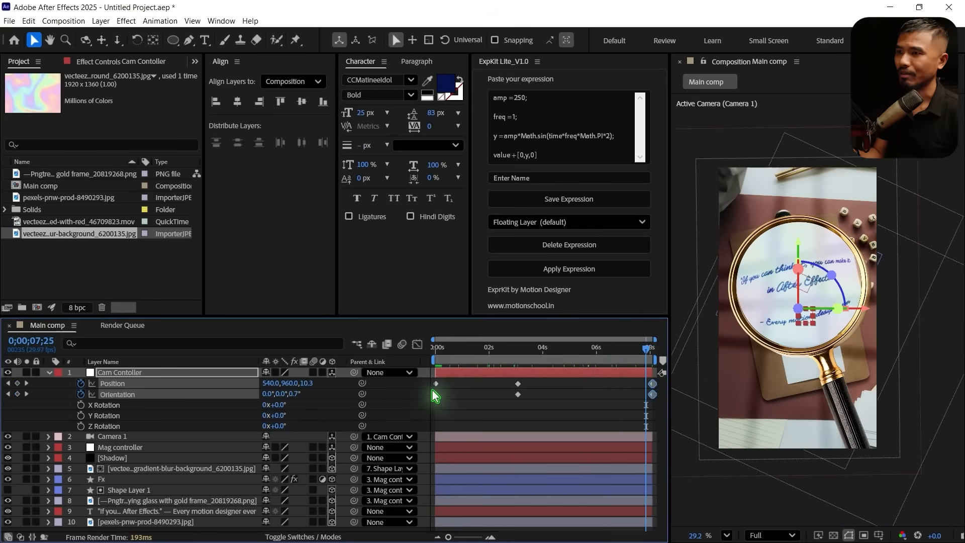
Apply Easy Ease to all Cam Contoller keyframes and adjust the middle keyframes' influence handles in the speed graph
{"action": "left_click_drag", "start_coordinate": [423, 379], "coordinate": [656, 418]}
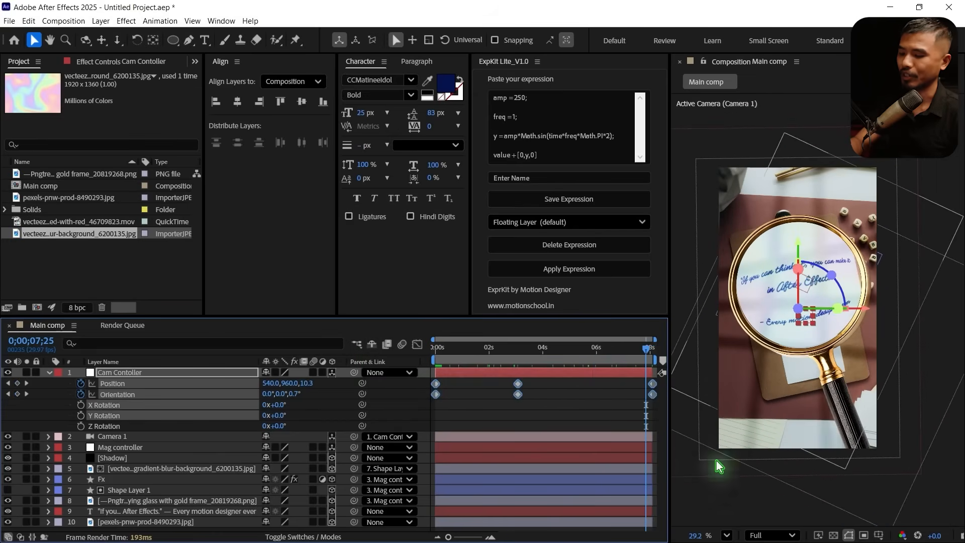
{"action": "key", "text": "F9"}
{"action": "left_click", "coordinate": [421, 347]}
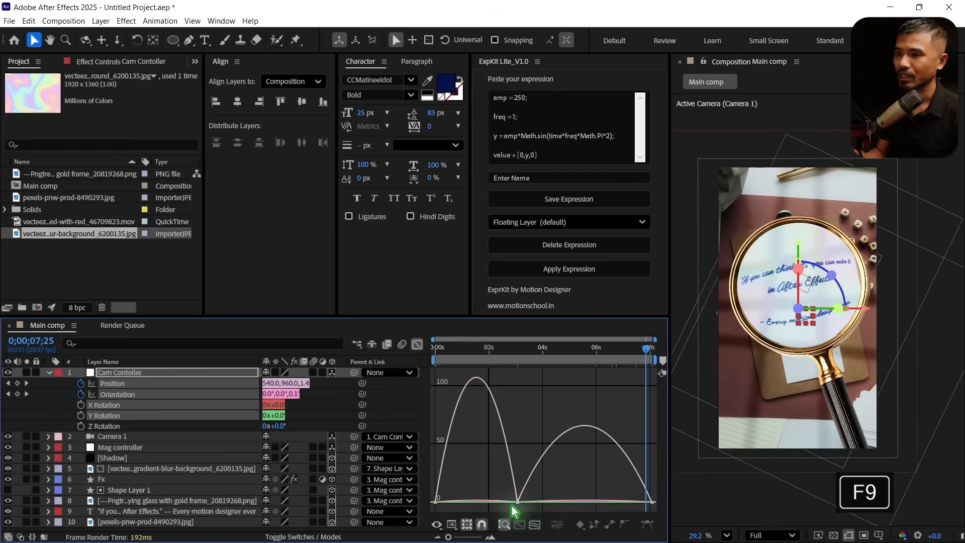
{"action": "left_click_drag", "start_coordinate": [512, 506], "coordinate": [475, 499]}
{"action": "left_click_drag", "start_coordinate": [557, 497], "coordinate": [578, 499]}
{"action": "left_click", "coordinate": [418, 345]}
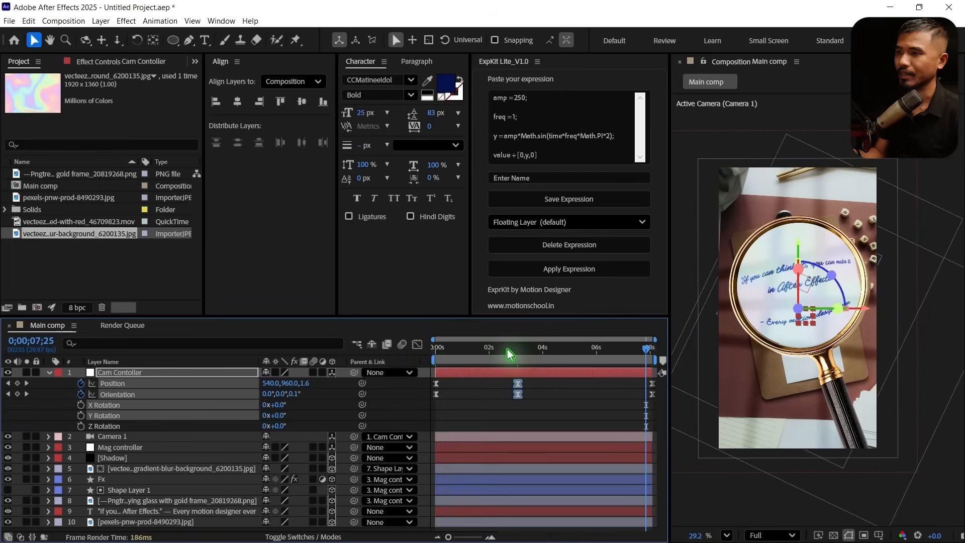
{"action": "left_click", "coordinate": [48, 373]}
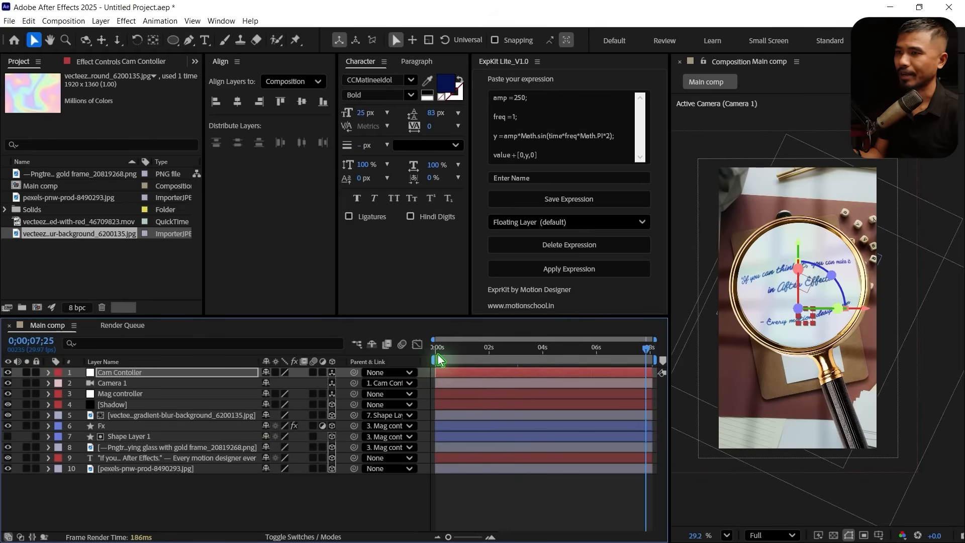
{"action": "left_click_drag", "start_coordinate": [437, 347], "coordinate": [532, 373]}
Duplicate the Fx layer and delete the Bulge effect from the copy
{"action": "left_click", "coordinate": [120, 428]}
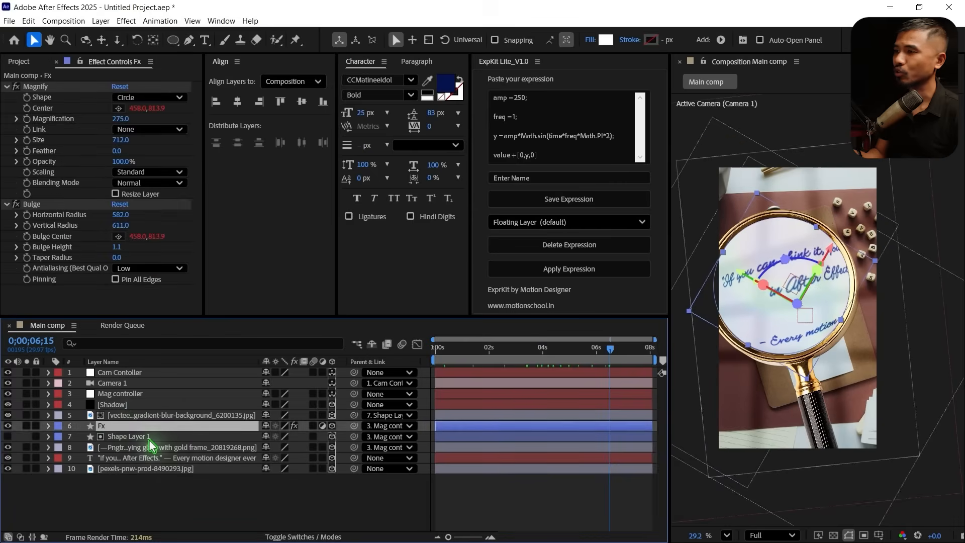
{"action": "key", "text": "ctrl+d"}
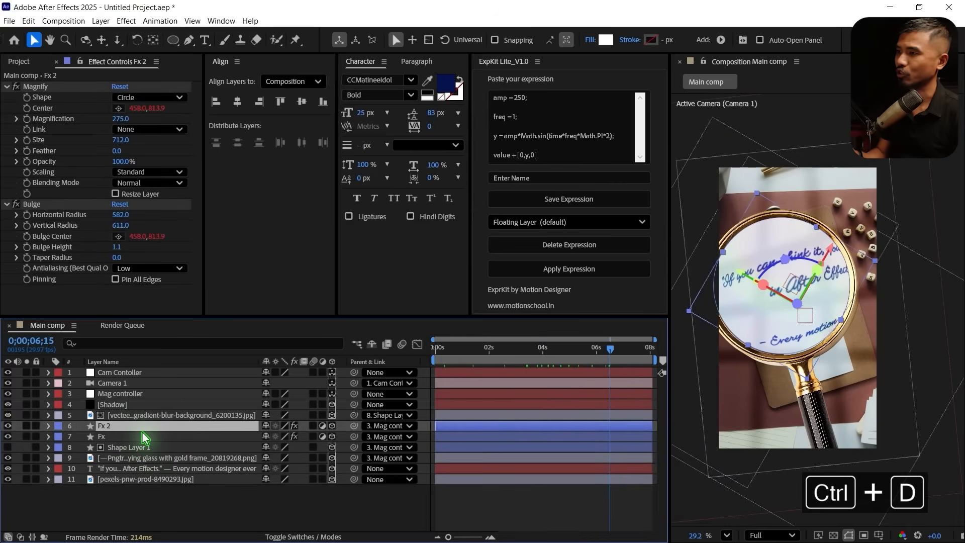
{"action": "left_click", "coordinate": [41, 204]}
{"action": "key", "text": "Delete"}
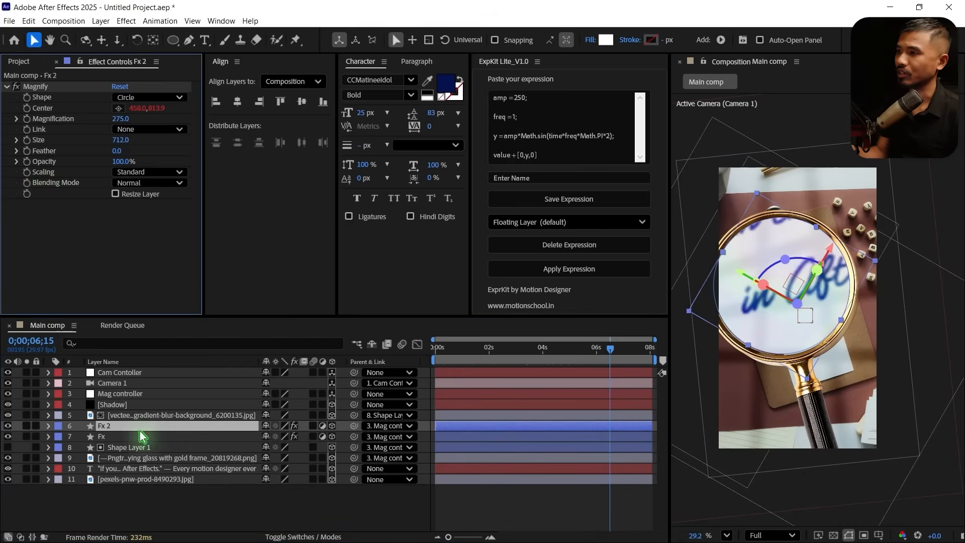
Try Screen as the Magnify blending mode on Fx 2, settle on Overlay, and check the result along the timeline
{"action": "left_click", "coordinate": [143, 182]}
{"action": "left_click", "coordinate": [164, 247]}
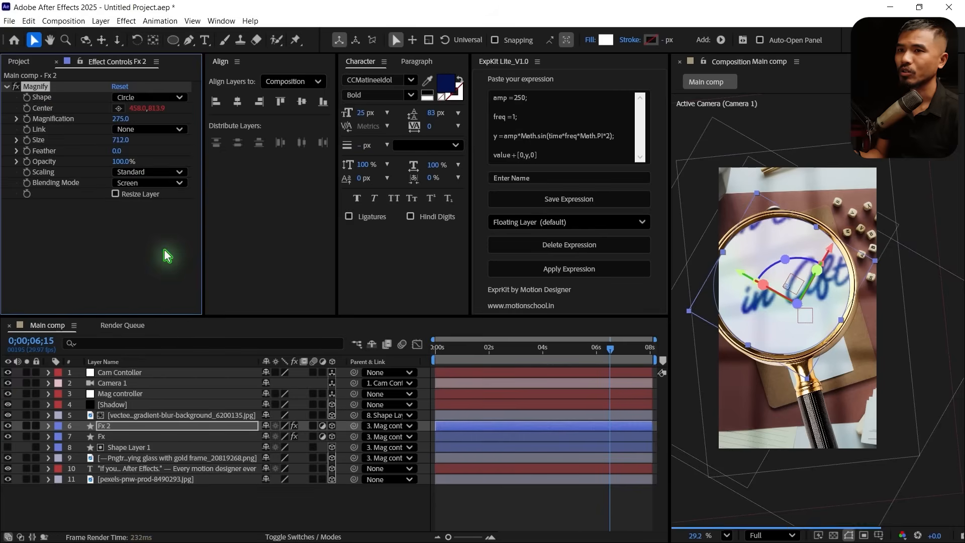
{"action": "left_click", "coordinate": [144, 184]}
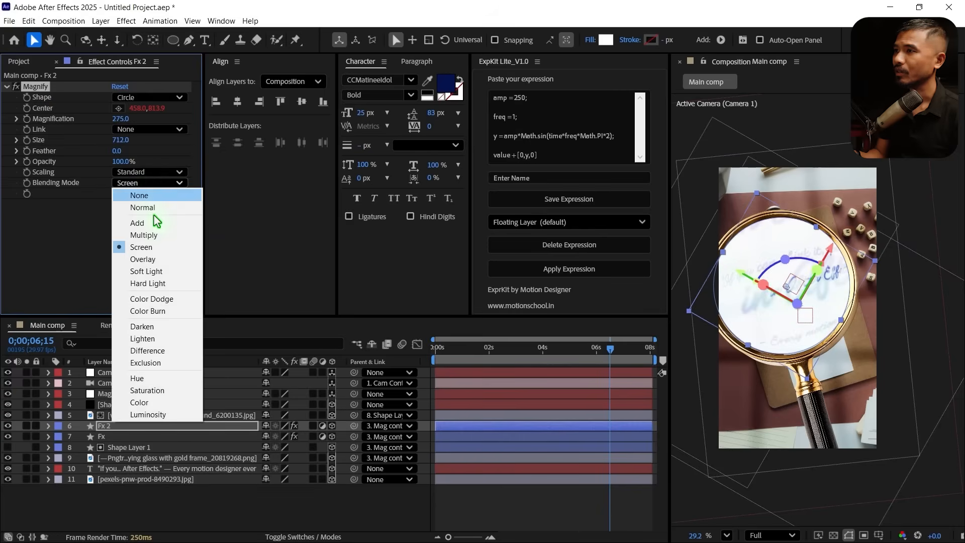
{"action": "left_click", "coordinate": [156, 259]}
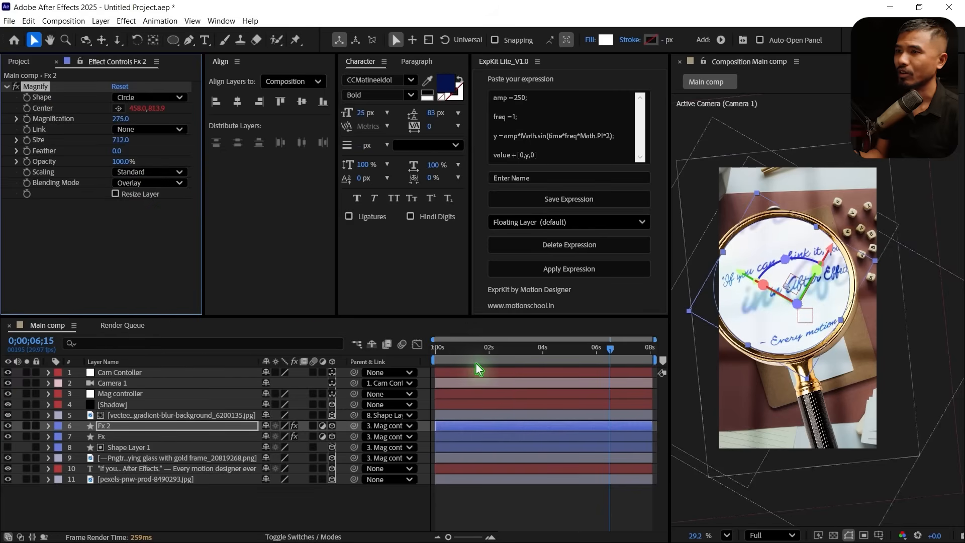
{"action": "left_click_drag", "start_coordinate": [449, 362], "coordinate": [477, 361]}
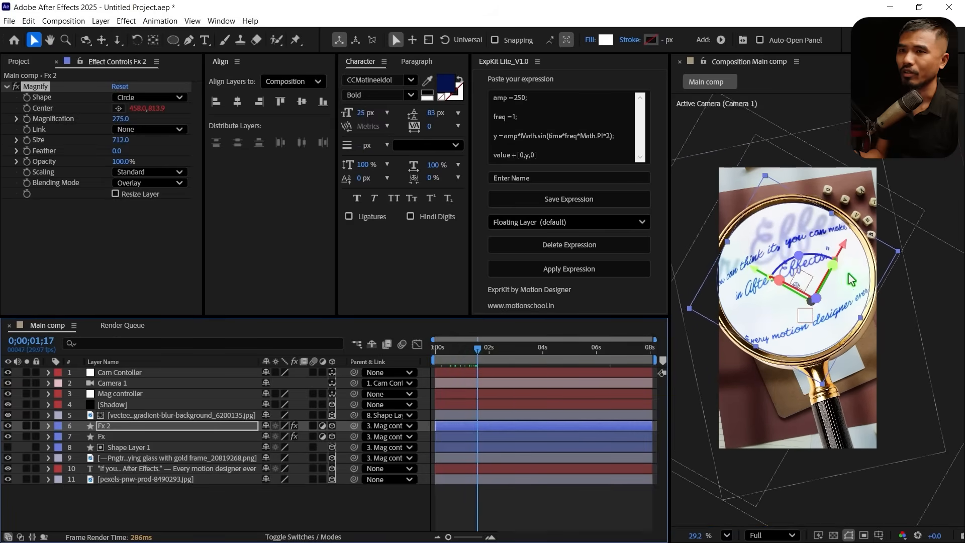
Search the effects for "blur" and apply a blur effect to the Fx 2 layer
{"action": "scroll", "coordinate": [801, 244], "scroll_direction": "up", "scroll_amount": 3}
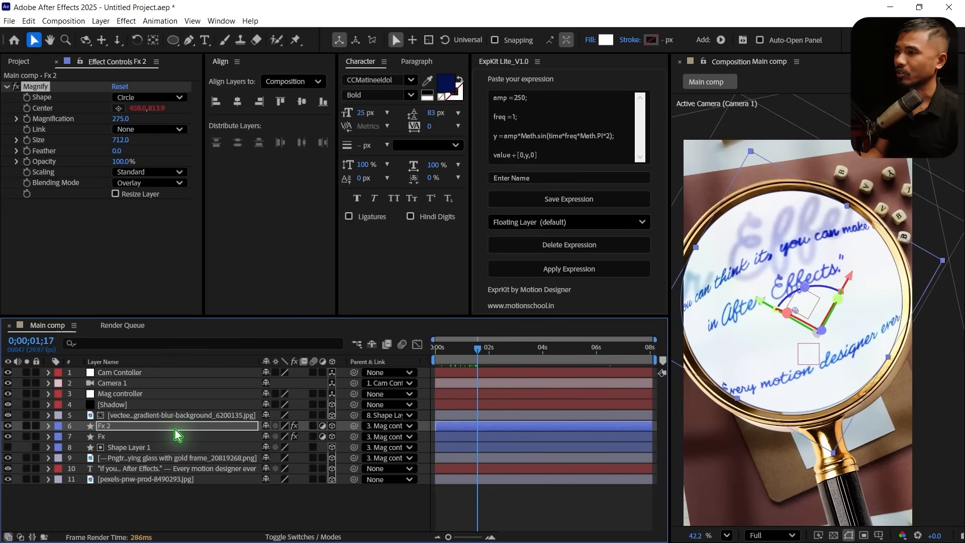
{"action": "key", "text": "ctrl+space"}
{"action": "type", "text": "blur"}
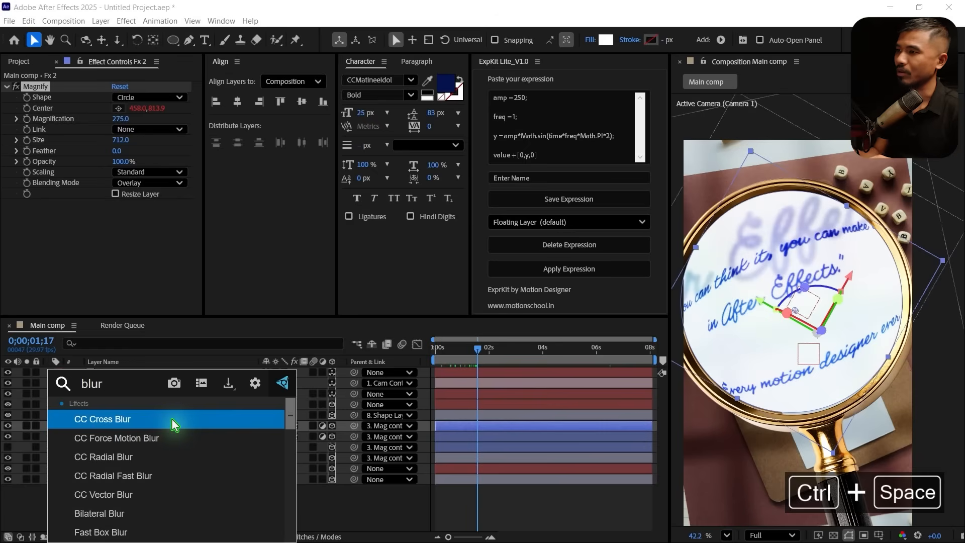
{"action": "left_click", "coordinate": [170, 419]}
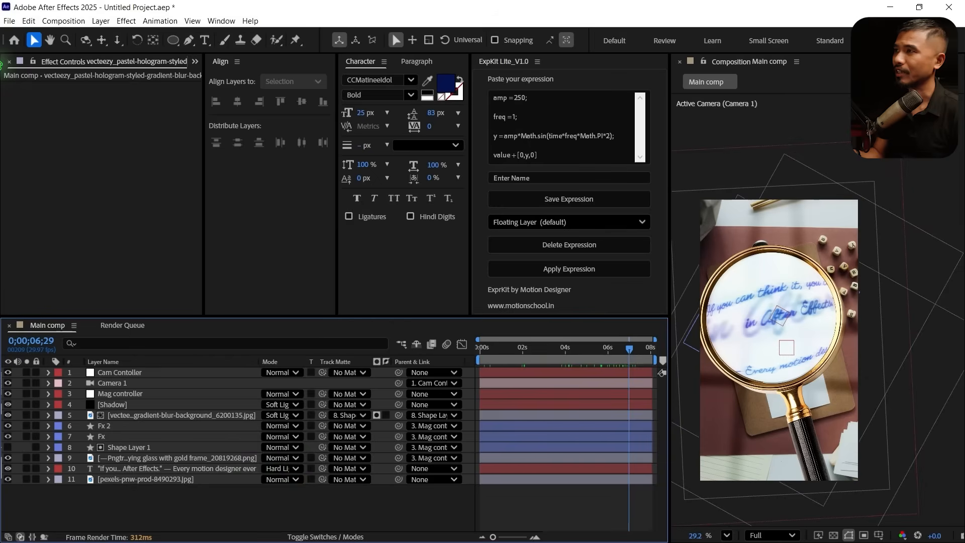
Add a new adjustment layer above all the layers in Main comp
{"action": "left_click", "coordinate": [101, 21]}
{"action": "mouse_move", "coordinate": [123, 34]}
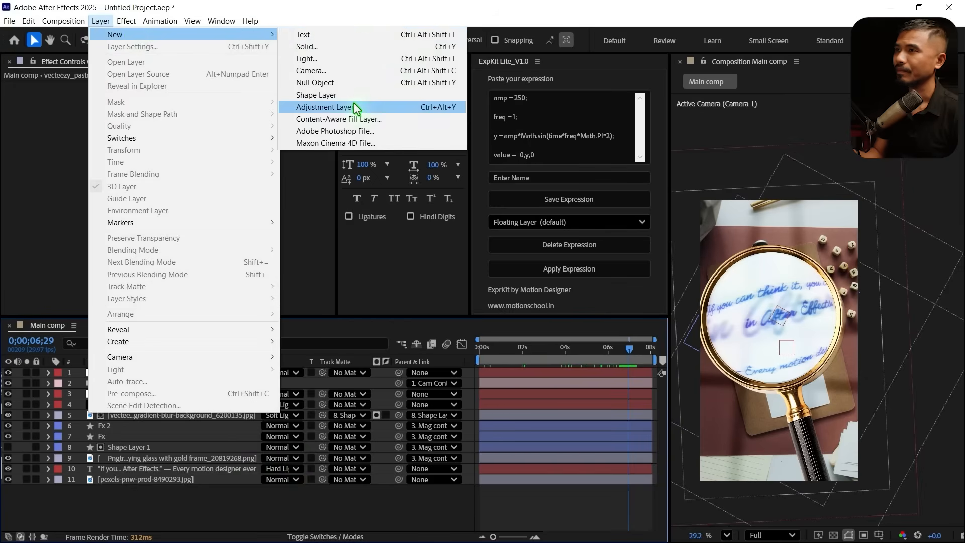
{"action": "left_click", "coordinate": [354, 107]}
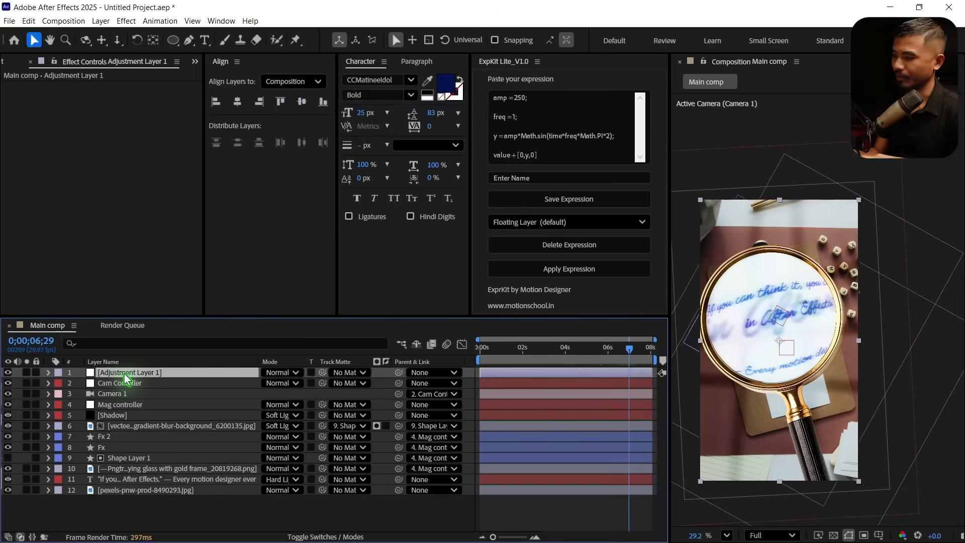
Rename the new adjustment layer as DOF and apply the Camera Lens Blur effect to it
{"action": "key", "text": "Return"}
{"action": "type", "text": "DOF"}
{"action": "key", "text": "Return"}
{"action": "key", "text": "ctrl+space"}
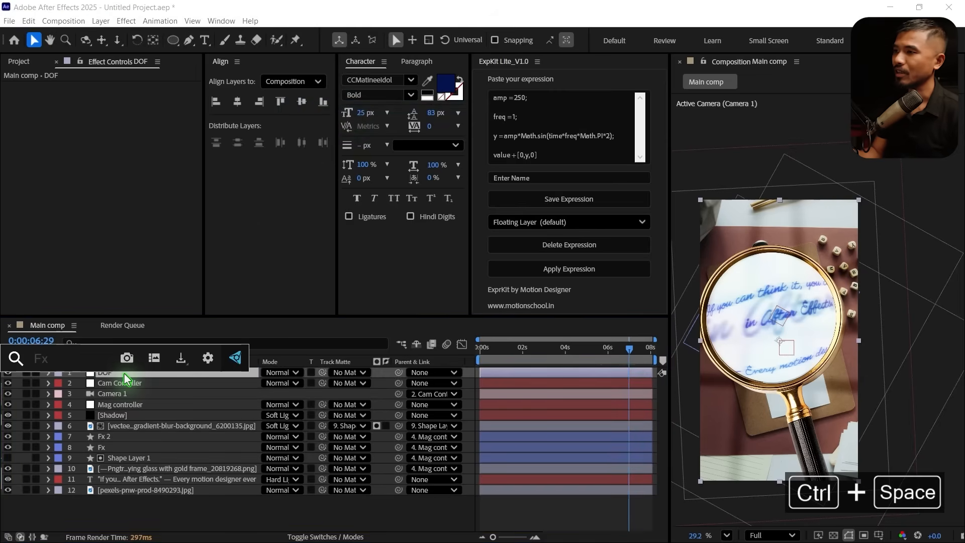
{"action": "type", "text": "camer"}
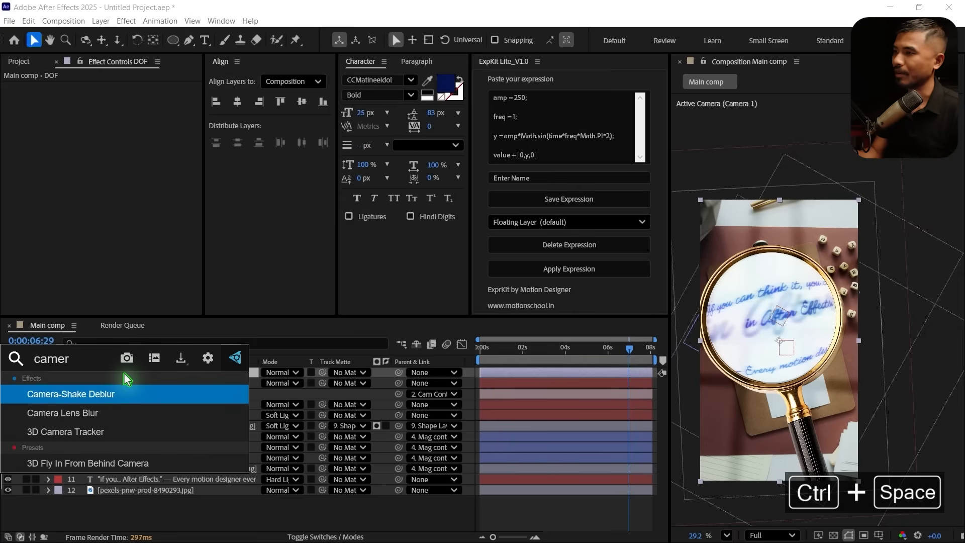
{"action": "left_click", "coordinate": [122, 409]}
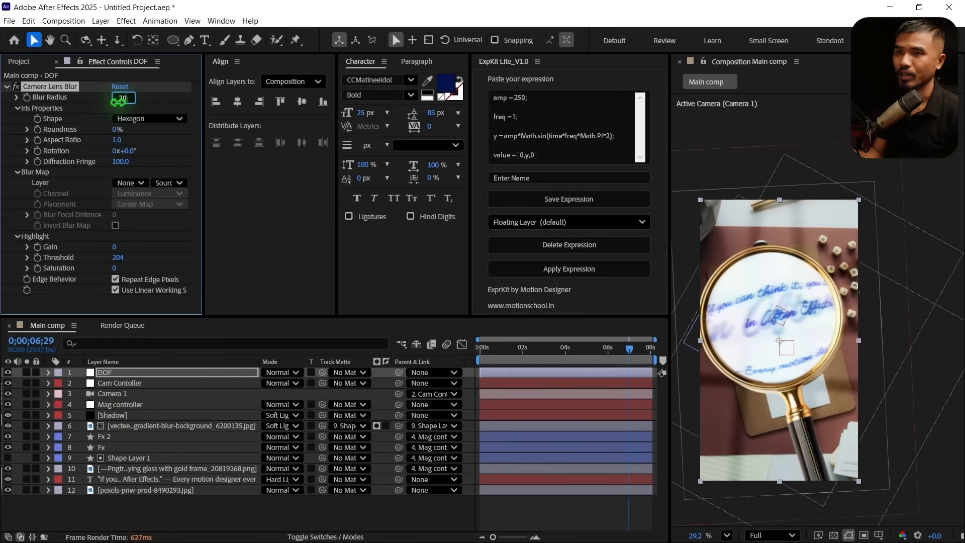
Add a full-frame elliptical mask to the DOF layer and set its mode to Subtract
{"action": "left_click", "coordinate": [727, 535]}
{"action": "left_click", "coordinate": [746, 289]}
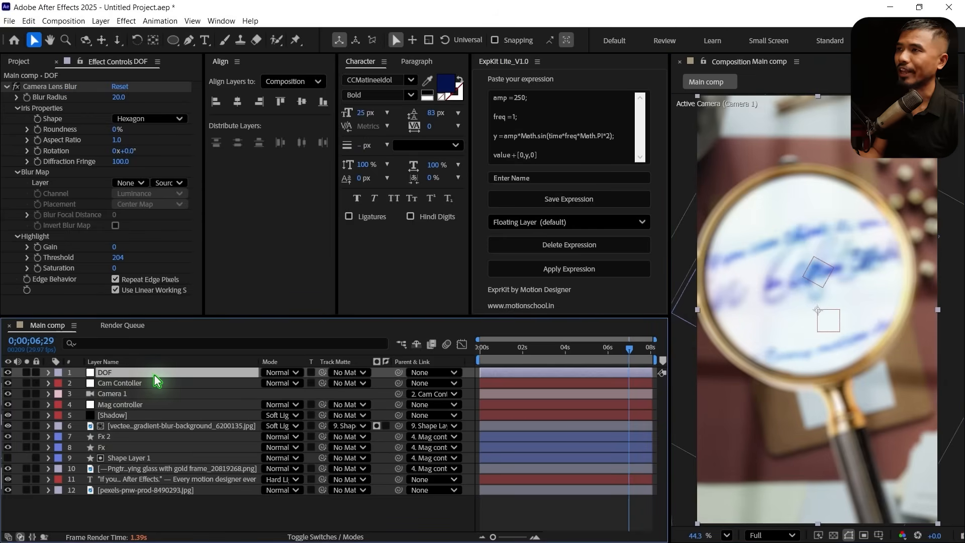
{"action": "double_click", "coordinate": [173, 41]}
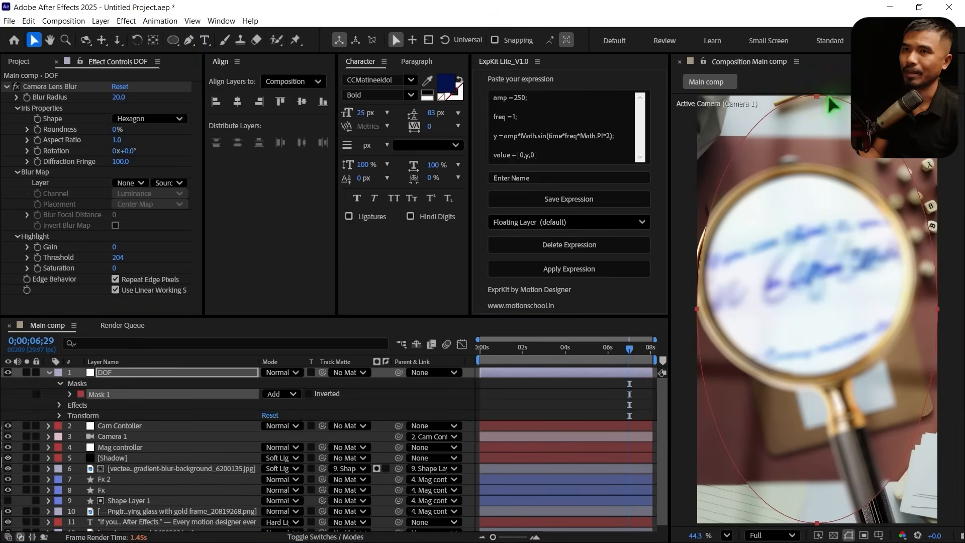
{"action": "left_click", "coordinate": [277, 395]}
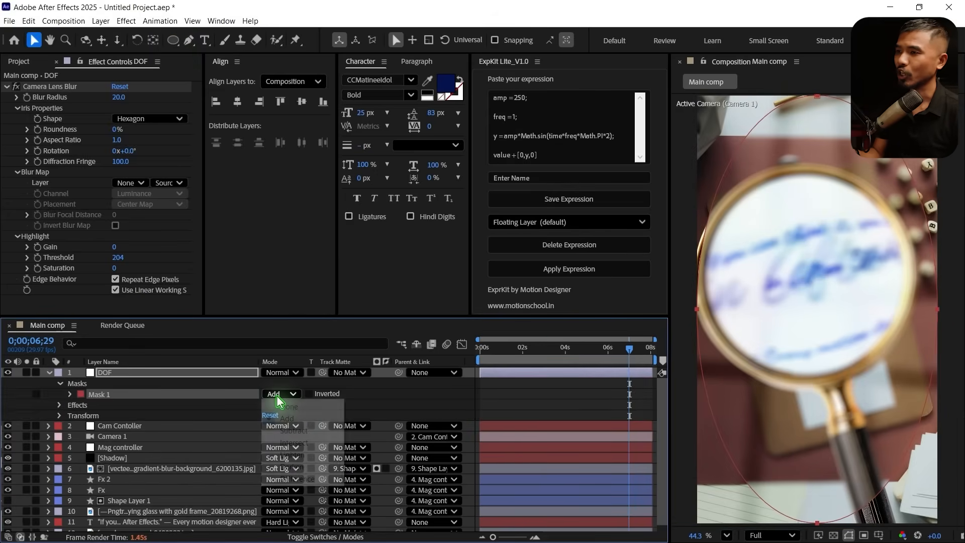
{"action": "left_click", "coordinate": [323, 434]}
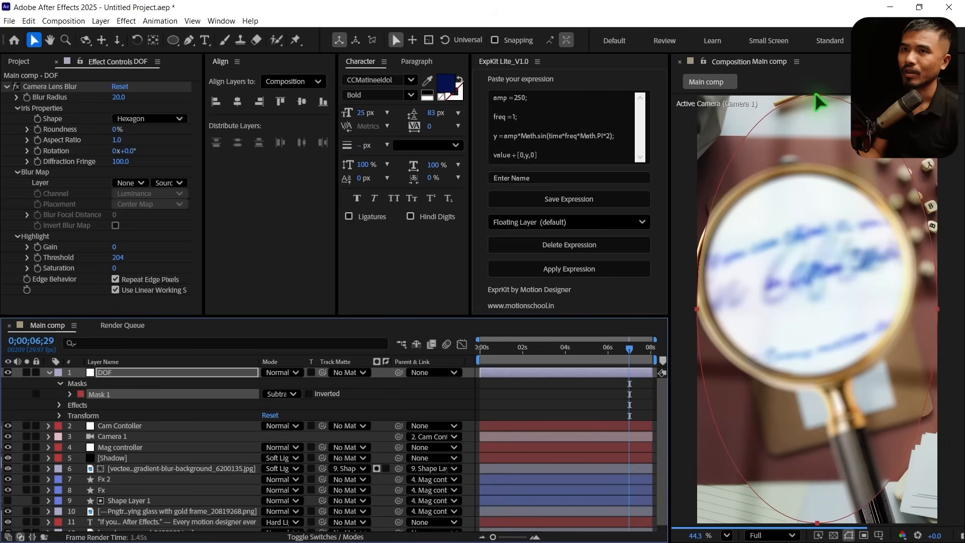
Resize the DOF layer's elliptical mask so it closely surrounds the magnifying glass lens
{"action": "left_click_drag", "start_coordinate": [818, 96], "coordinate": [818, 167]}
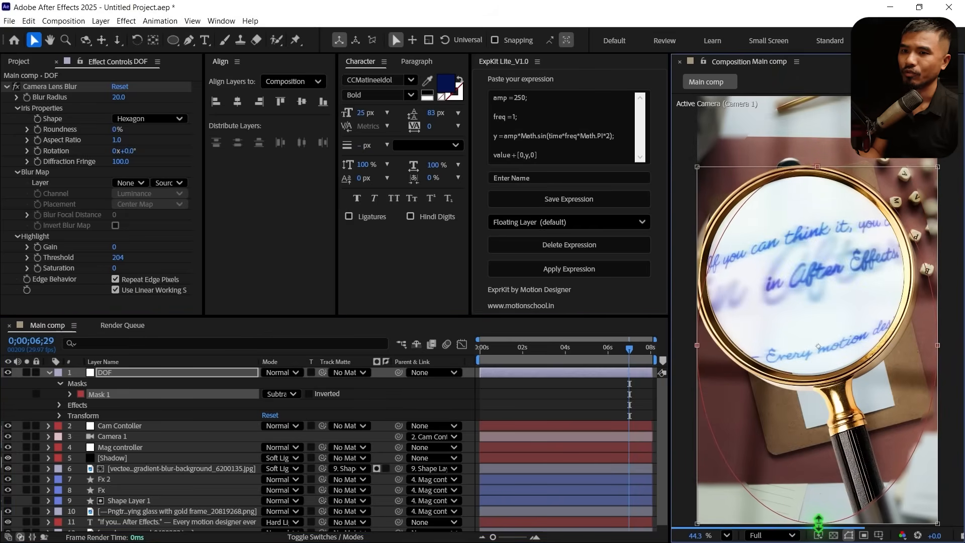
{"action": "left_click_drag", "start_coordinate": [818, 523], "coordinate": [803, 382]}
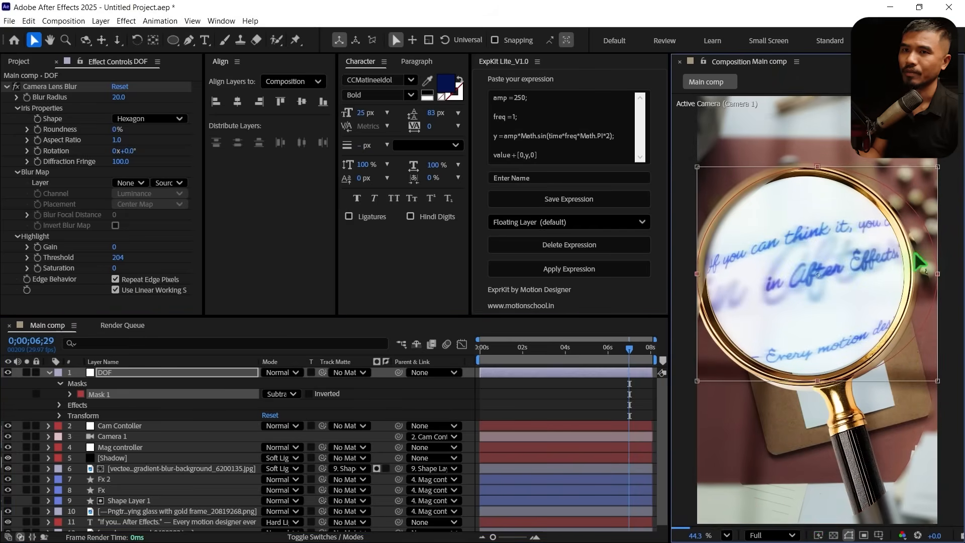
{"action": "left_click_drag", "start_coordinate": [938, 274], "coordinate": [929, 275]}
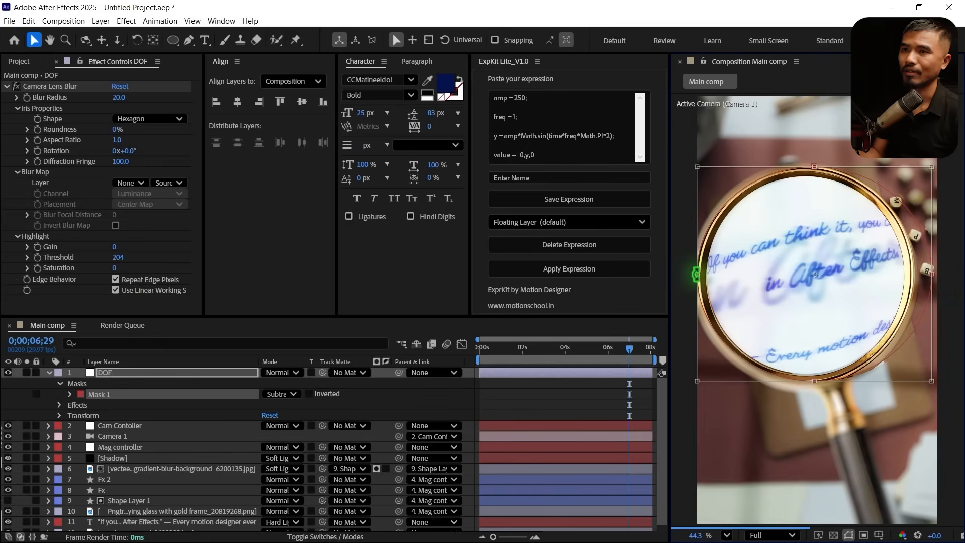
Set the DOF mask's feather to 120 pixels and check the blur near the start of the timeline
{"action": "left_click", "coordinate": [176, 374]}
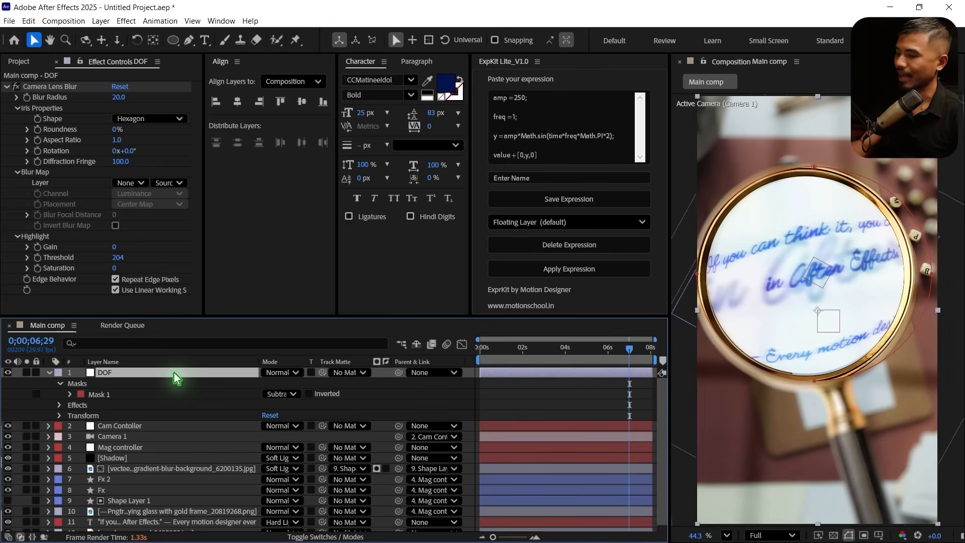
{"action": "key", "text": "f"}
{"action": "left_click", "coordinate": [278, 394]}
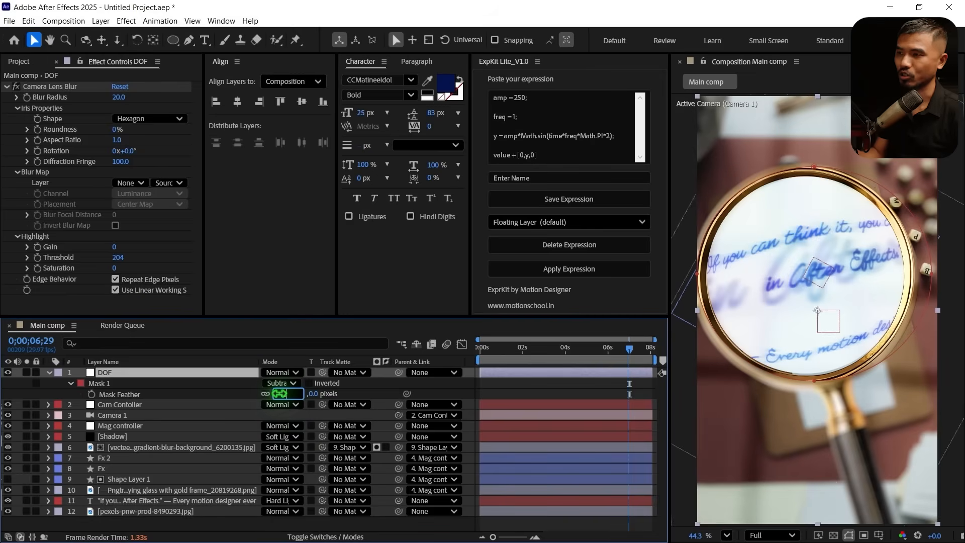
{"action": "type", "text": "120"}
{"action": "key", "text": "Return"}
{"action": "left_click", "coordinate": [498, 348]}
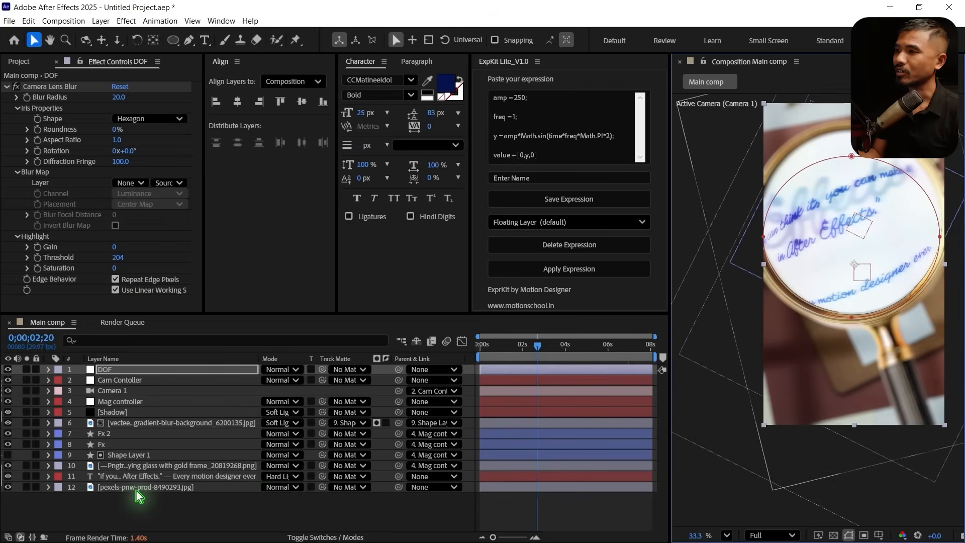
Turn on motion blur for all layers in Main comp and enable it for the composition
{"action": "key", "text": "ctrl+a"}
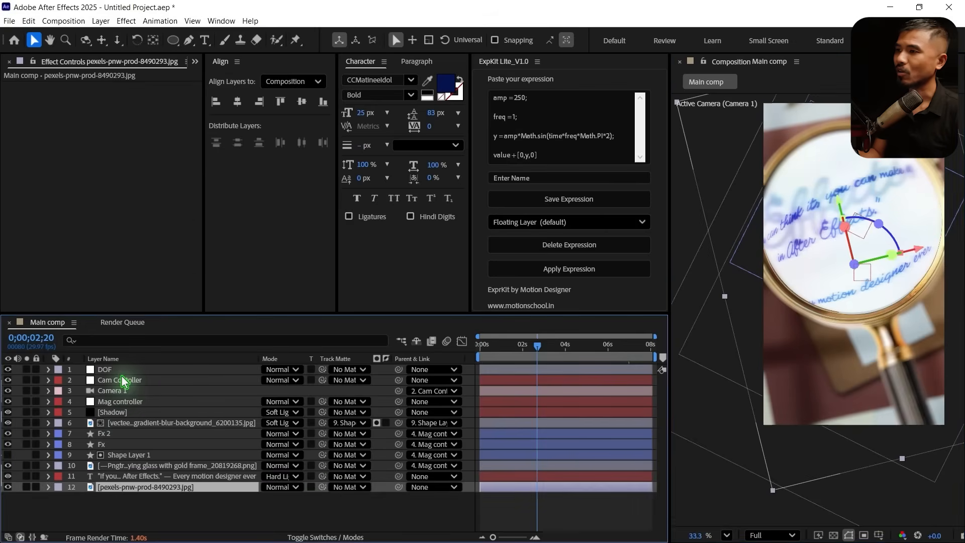
{"action": "left_click", "coordinate": [326, 537]}
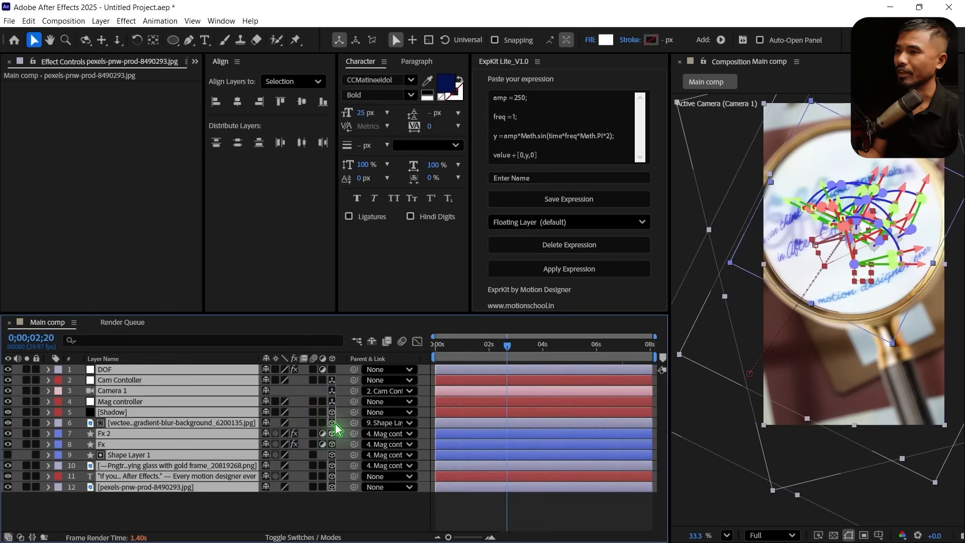
{"action": "left_click_drag", "start_coordinate": [313, 371], "coordinate": [310, 498]}
{"action": "left_click", "coordinate": [402, 341]}
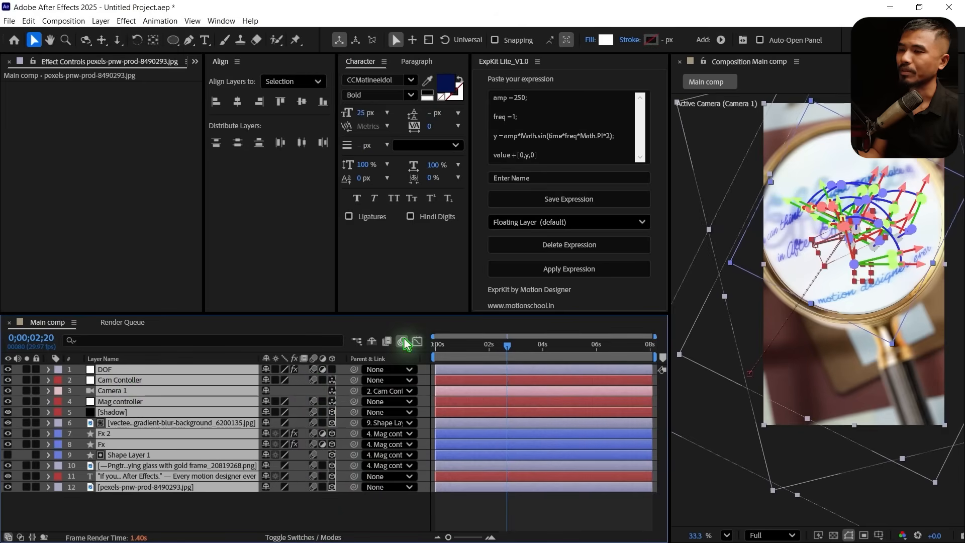